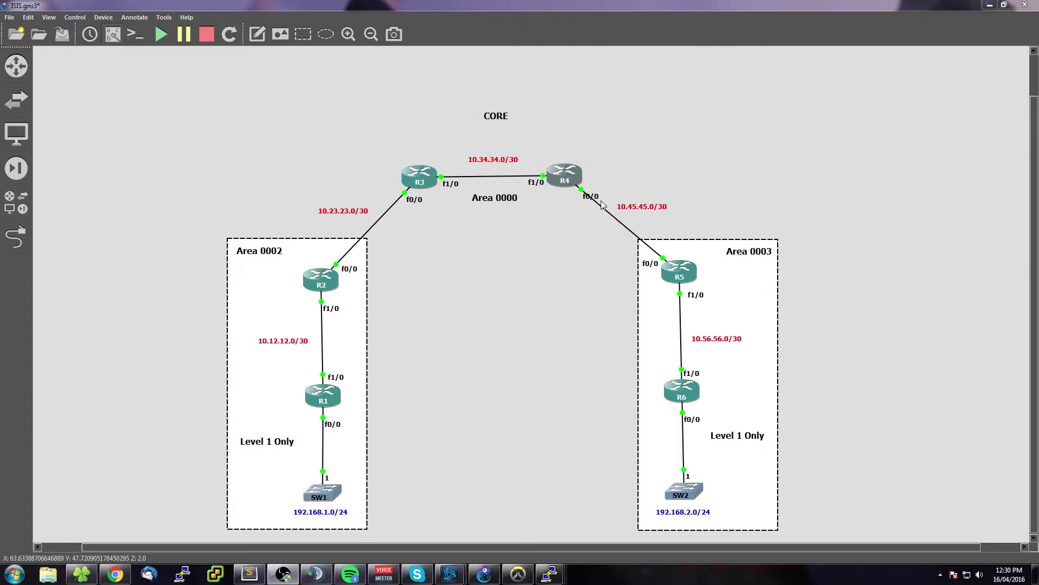
- Move the CORE label down so it sits just above the 10.34.34.0/30 link label between R3 and R4
left_click(554, 225)
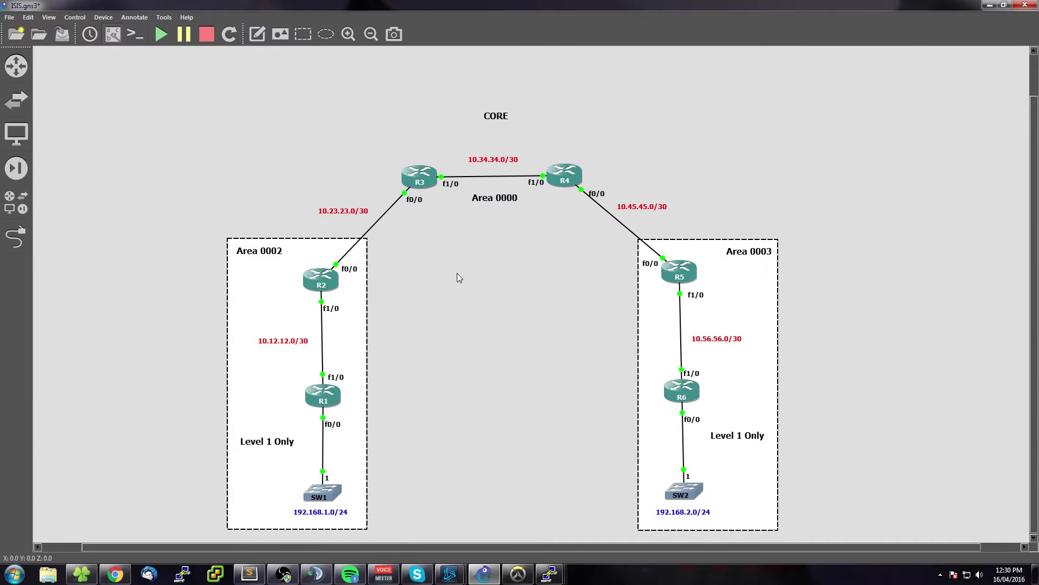
left_click_drag(499, 118, 497, 142)
left_click(491, 200)
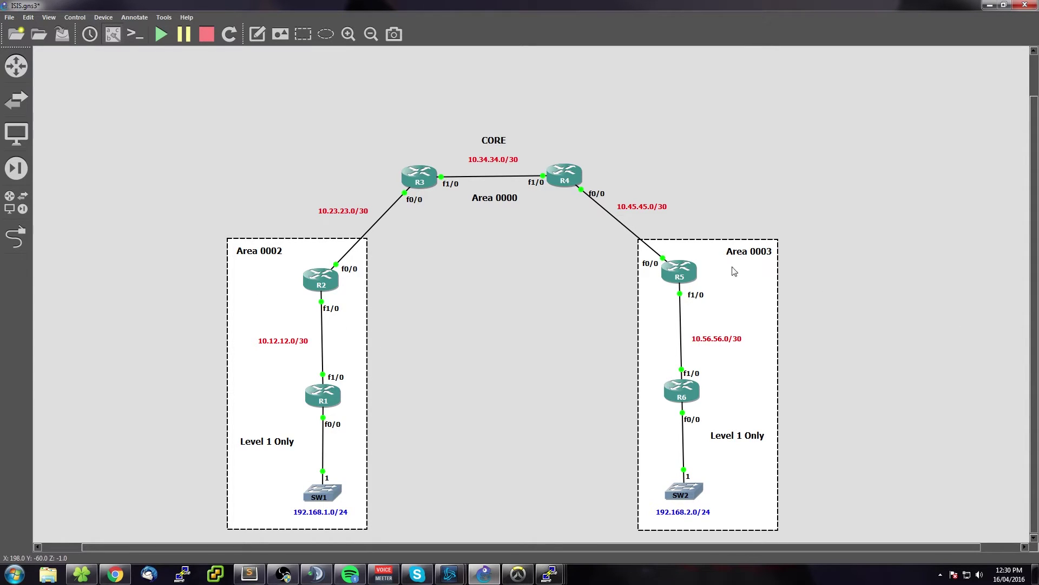
left_click(746, 439)
left_click(262, 443)
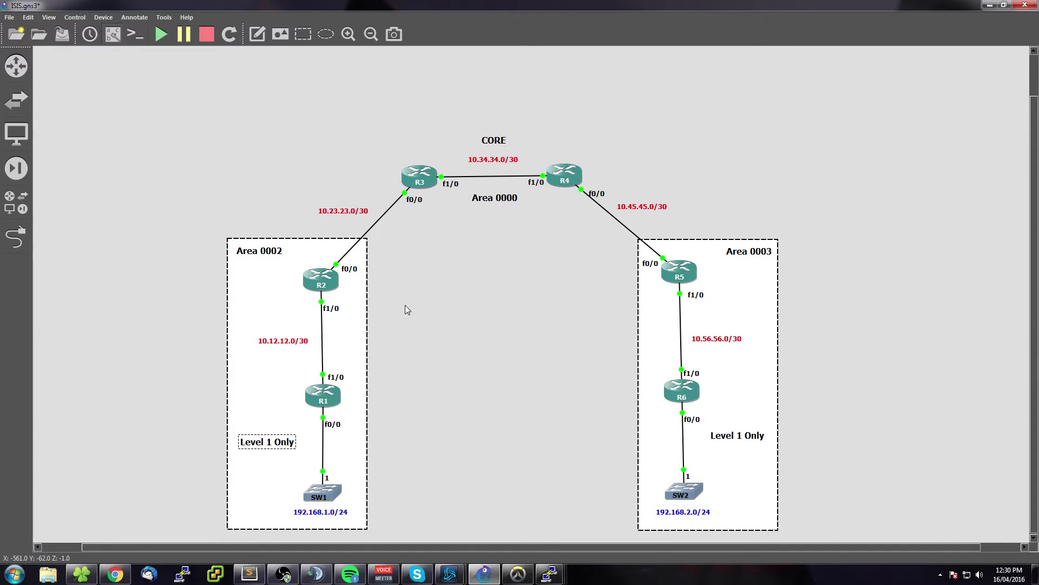
left_click(447, 241)
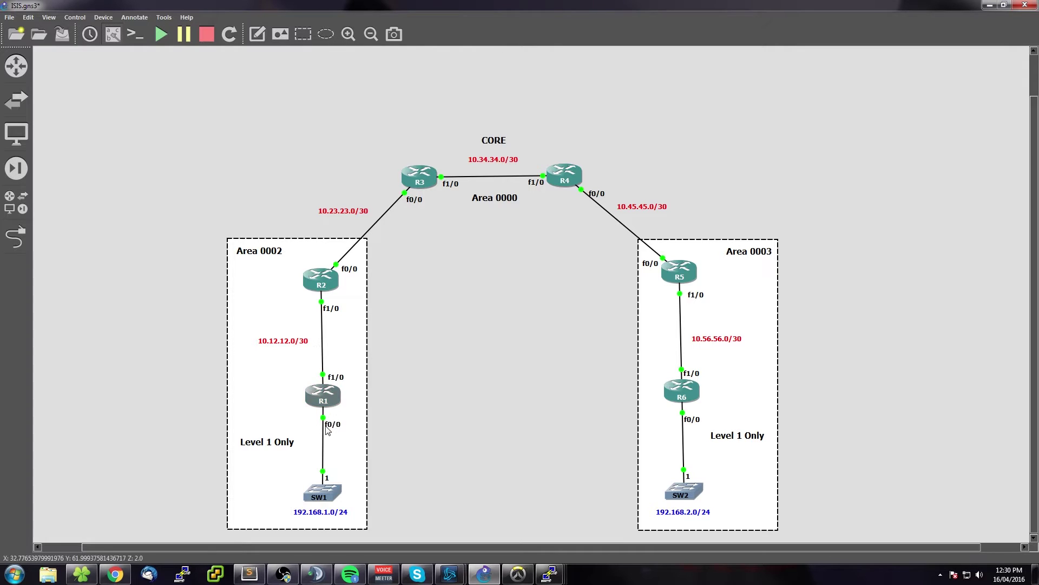
- Bring up R1's console and add a few blank prompt lines below its routing table
mouse_move(541, 578)
left_click(270, 520)
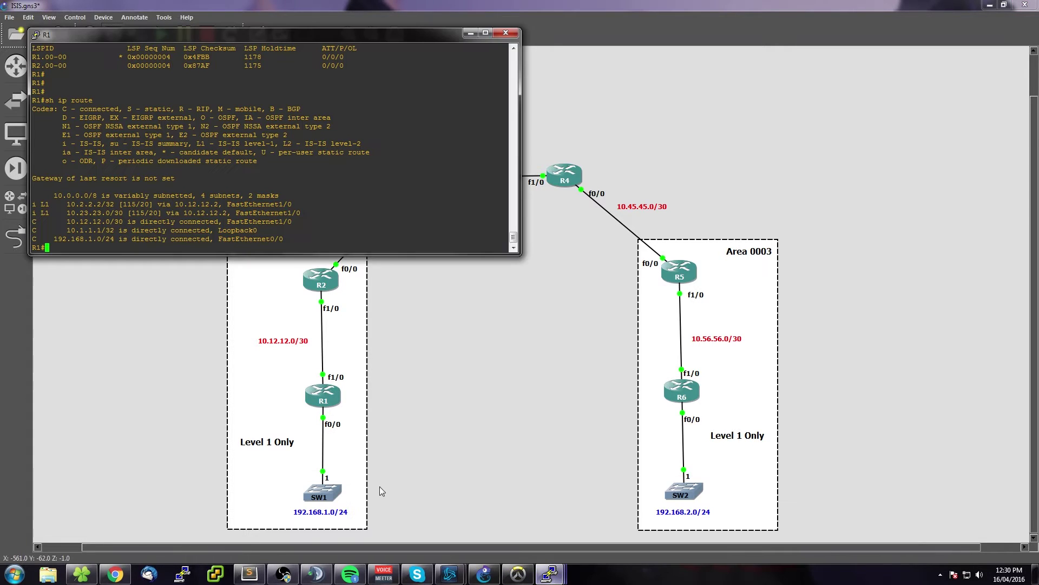
key("Return")
key("Return")
key("Return")
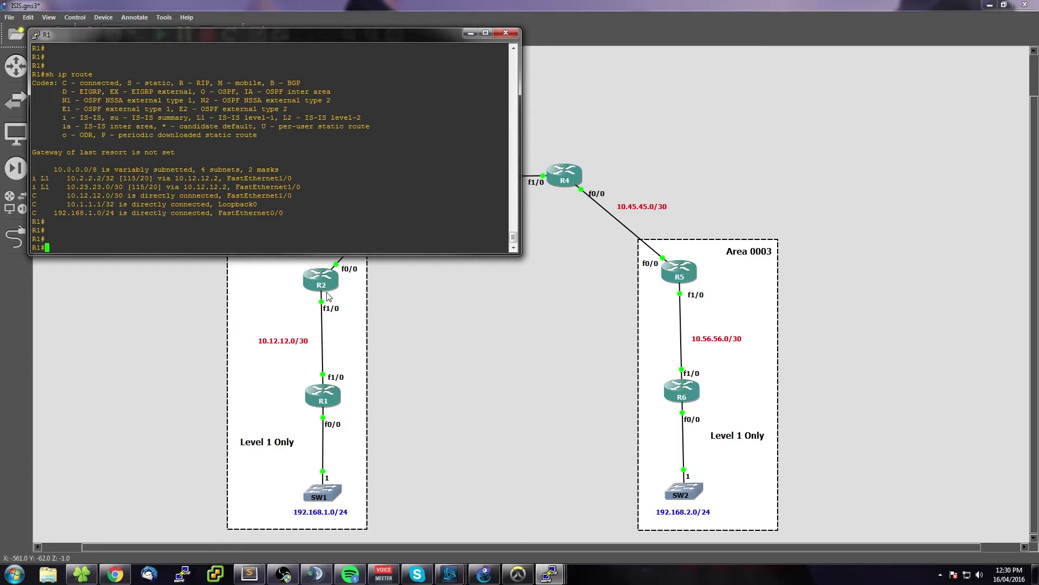
- Examine the IS-IS Level 1 and directly connected entries in R1's routing table, line by line
left_click_drag(33, 178, 58, 187)
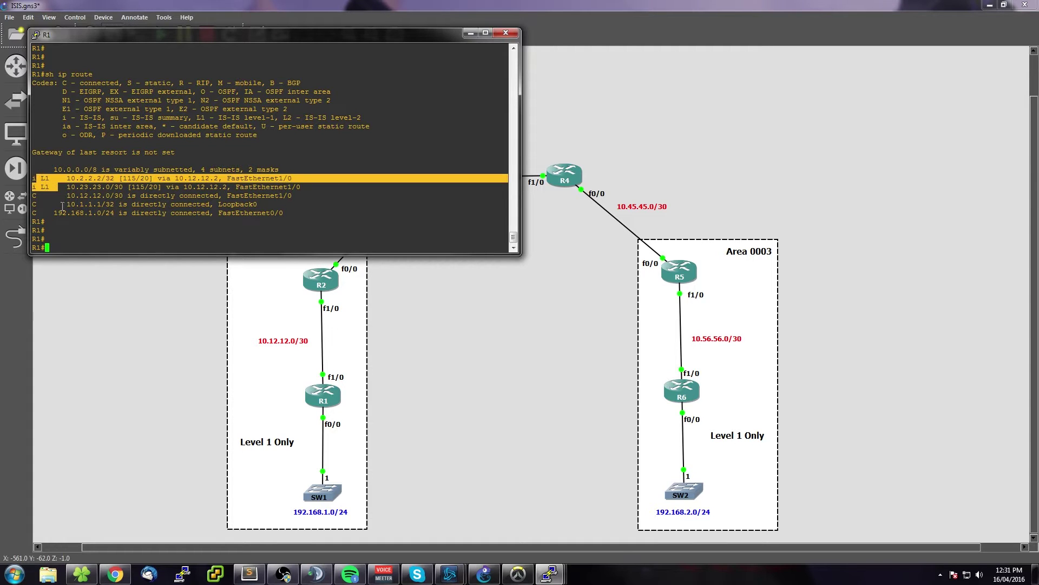
double_click(90, 179)
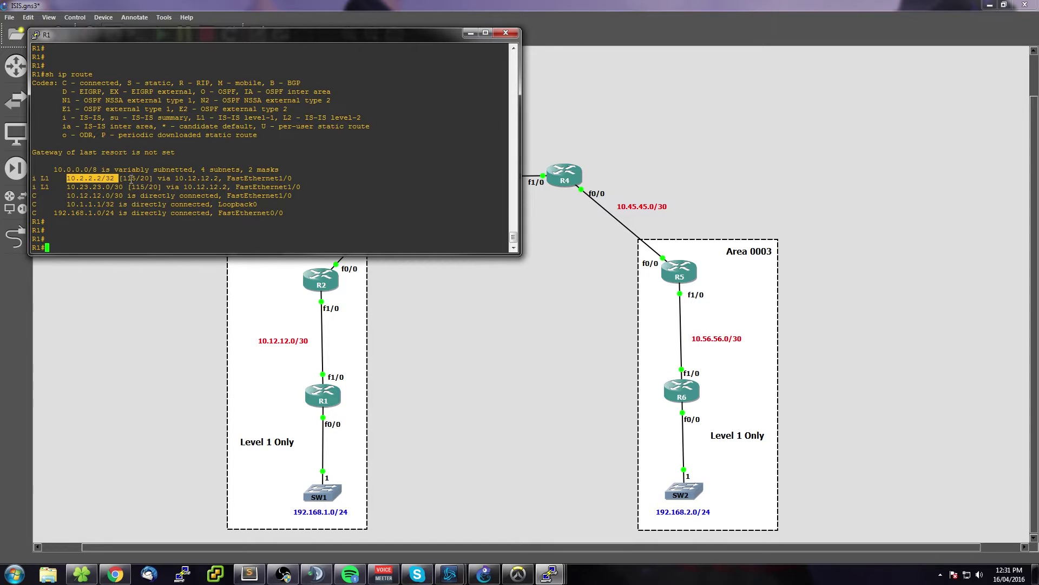
triple_click(166, 183)
triple_click(90, 183)
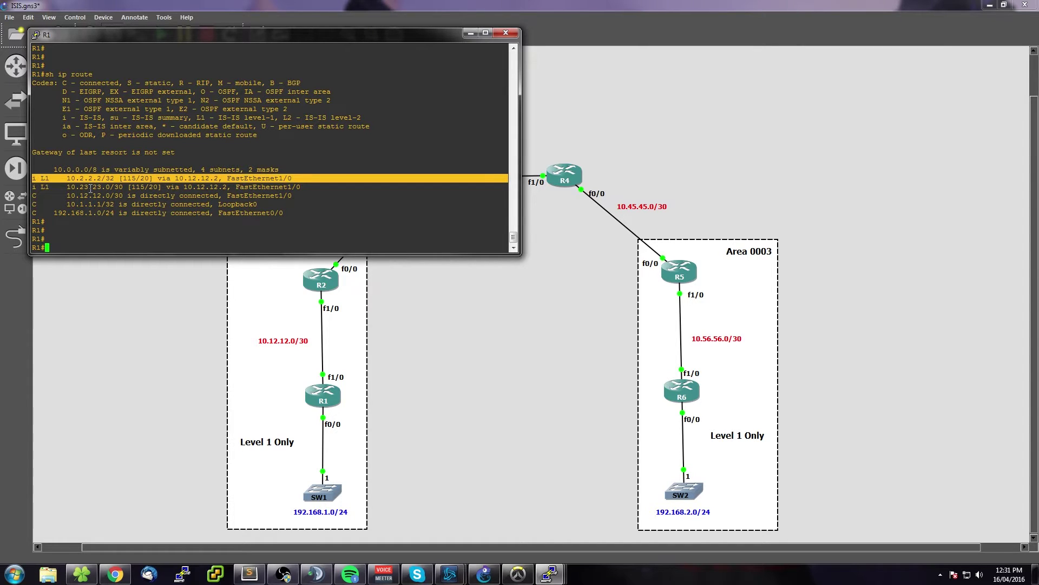
left_click(90, 187)
left_click_drag(67, 186, 154, 187)
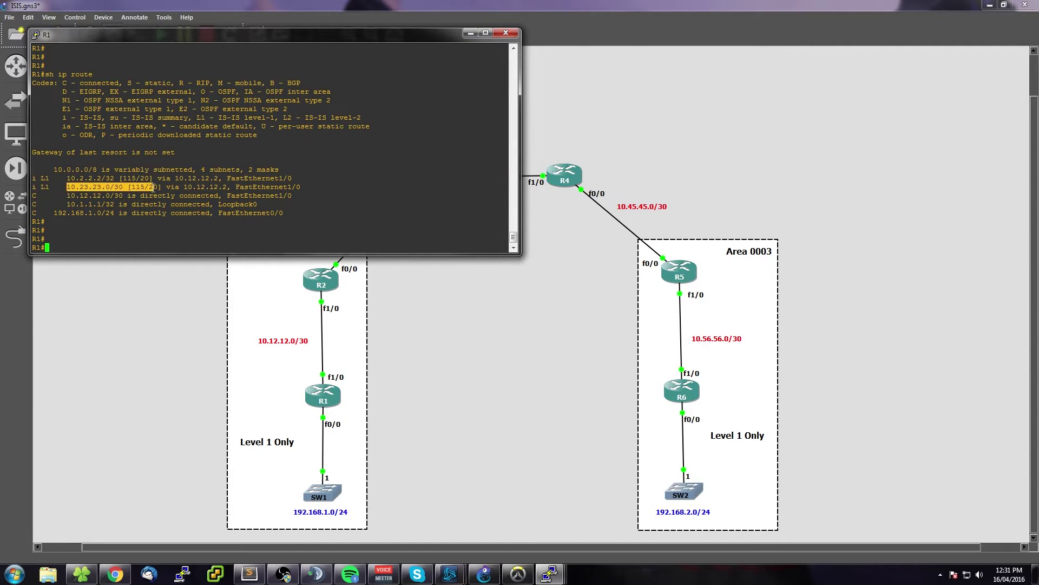
left_click(154, 212)
left_click_drag(68, 195, 133, 195)
triple_click(74, 196)
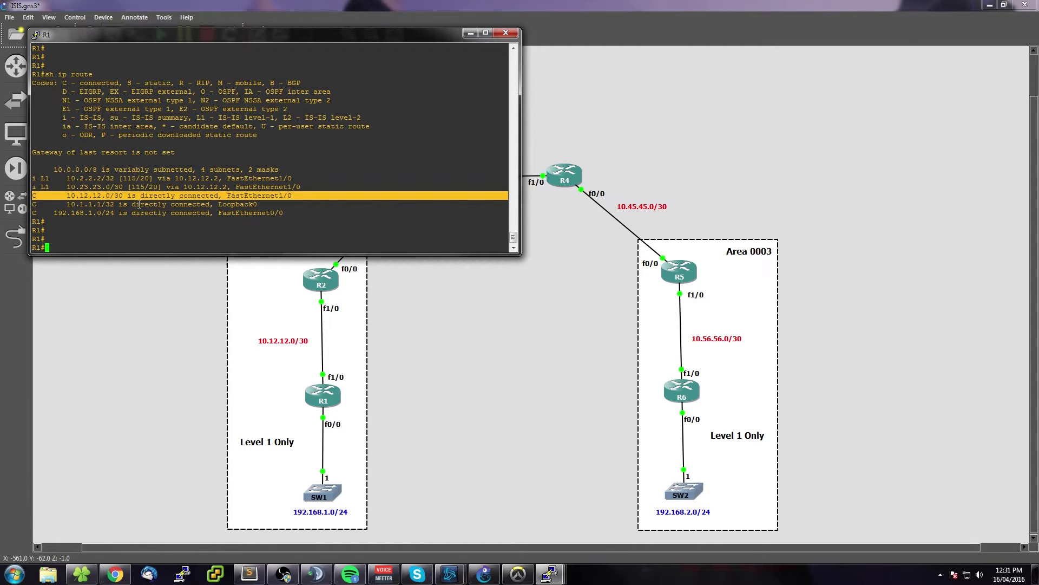
left_click(115, 210)
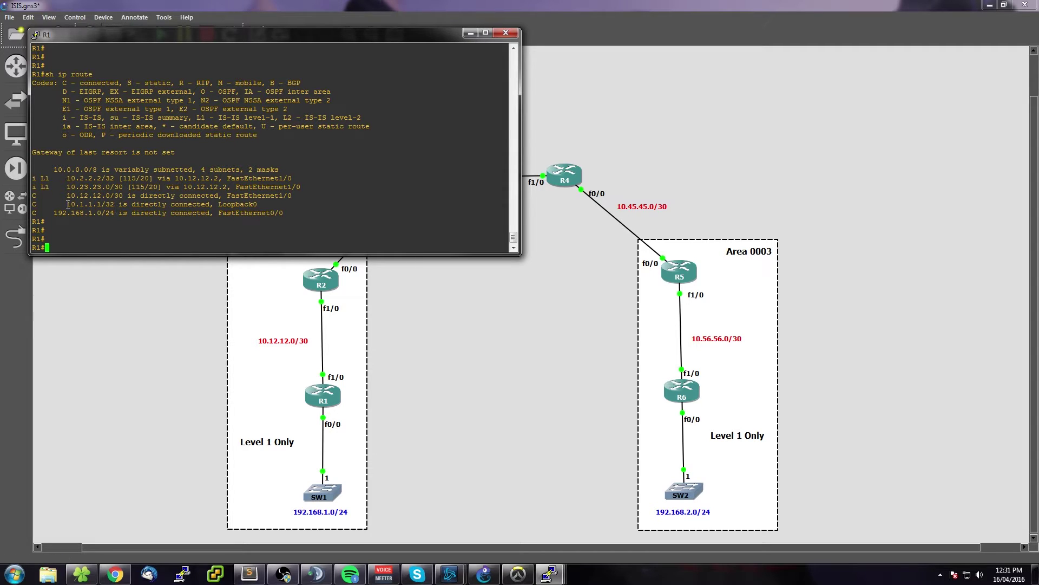
double_click(122, 212)
left_click(103, 215)
left_click_drag(53, 212, 117, 213)
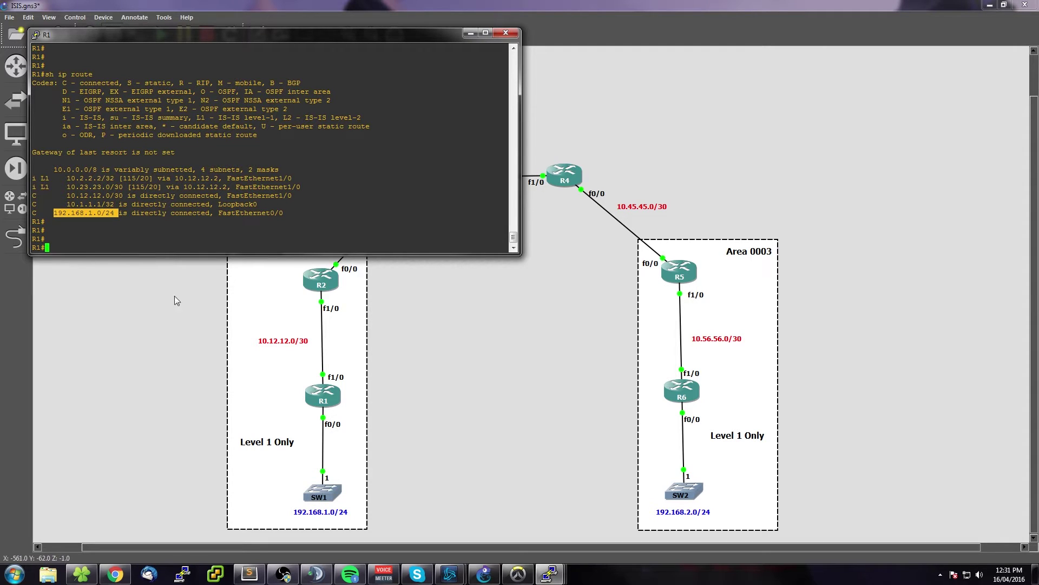
left_click(50, 171)
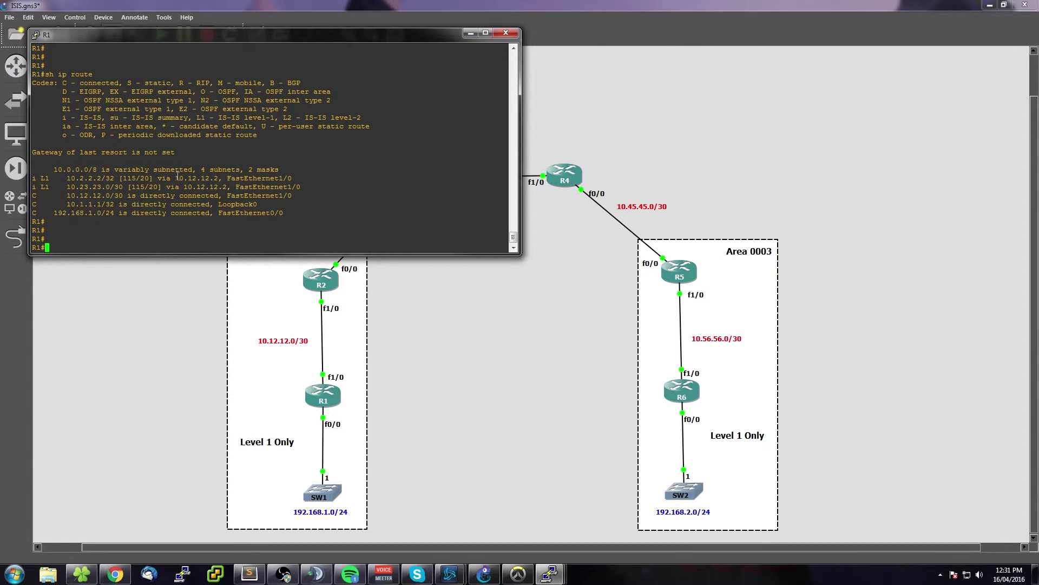
- Bring up R2's console and examine the IS-IS Level 1 routes in its routing table
left_click(549, 574)
left_click(325, 520)
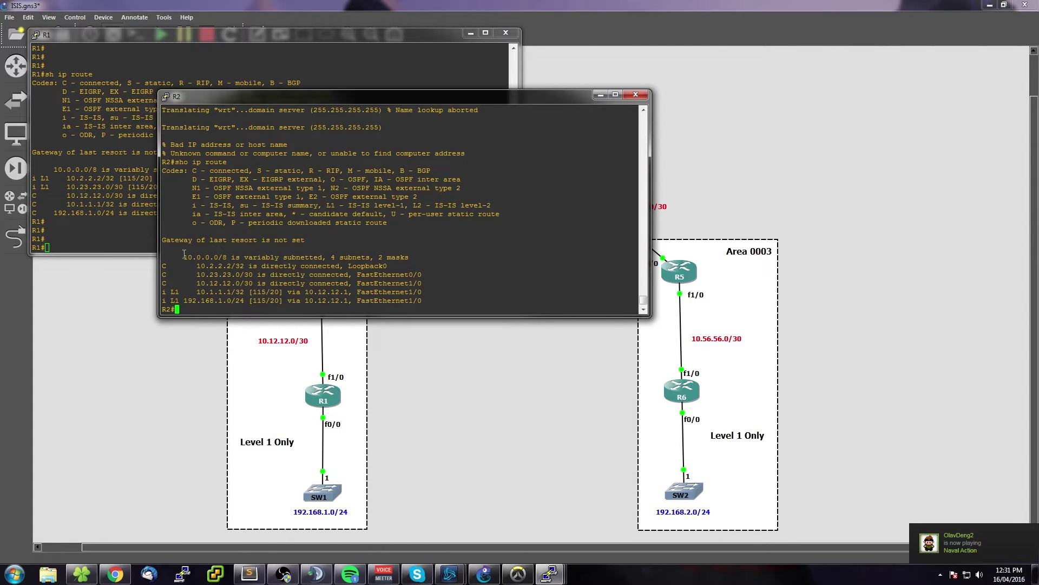
left_click_drag(196, 266, 279, 301)
left_click(200, 293)
double_click(174, 292)
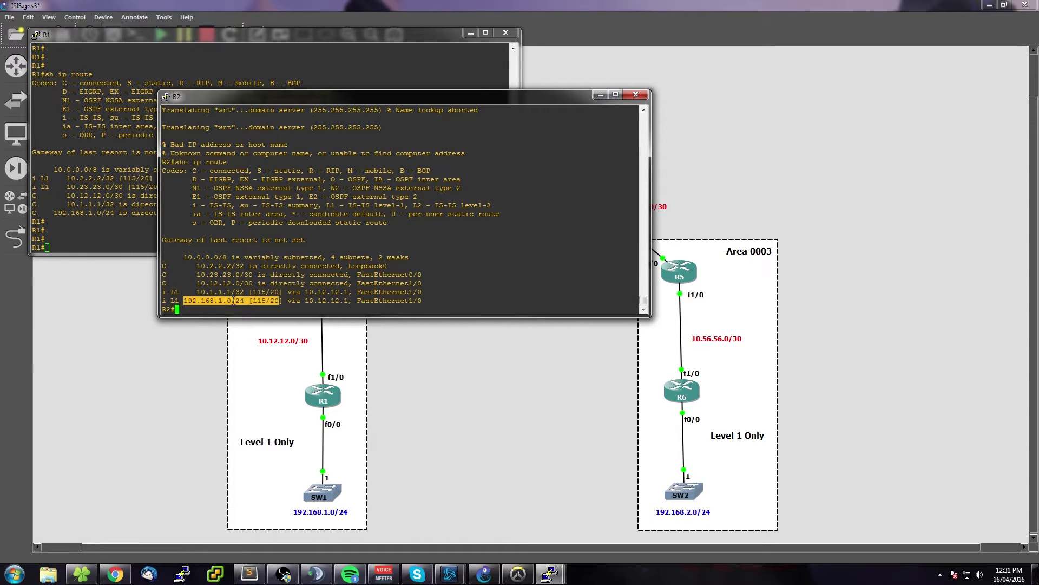
triple_click(175, 299)
left_click(179, 301)
triple_click(180, 301)
left_click(183, 303)
- Return to R1's console and ping 10.23.23.1
left_click(145, 236)
key("alt+Tab")
key("alt+Tab")
type("ping ")
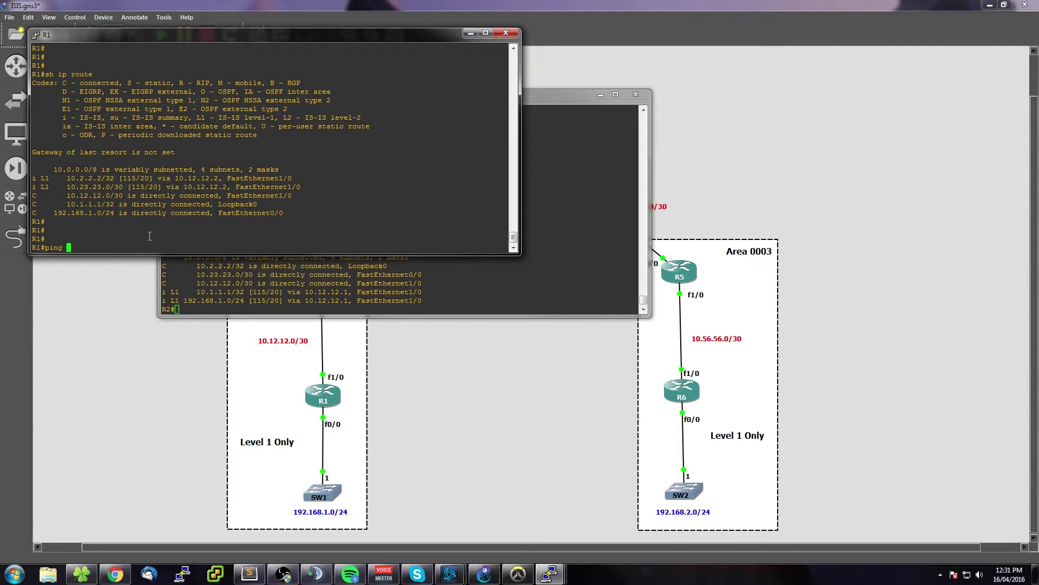
type("10.23.23.1")
key("Return")
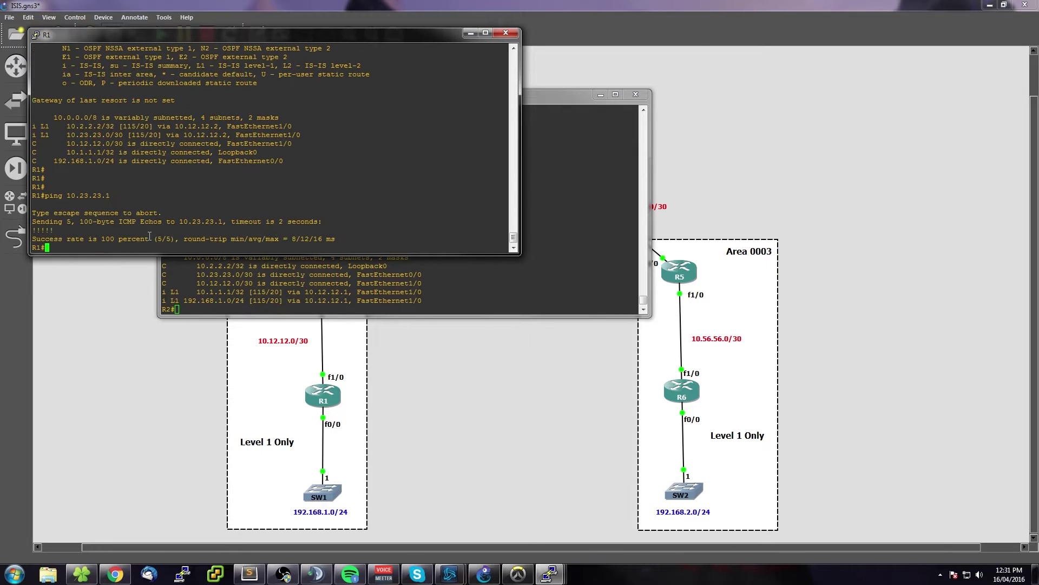
- Switch to R2's console and ping 192.168.1.1
left_click(300, 291)
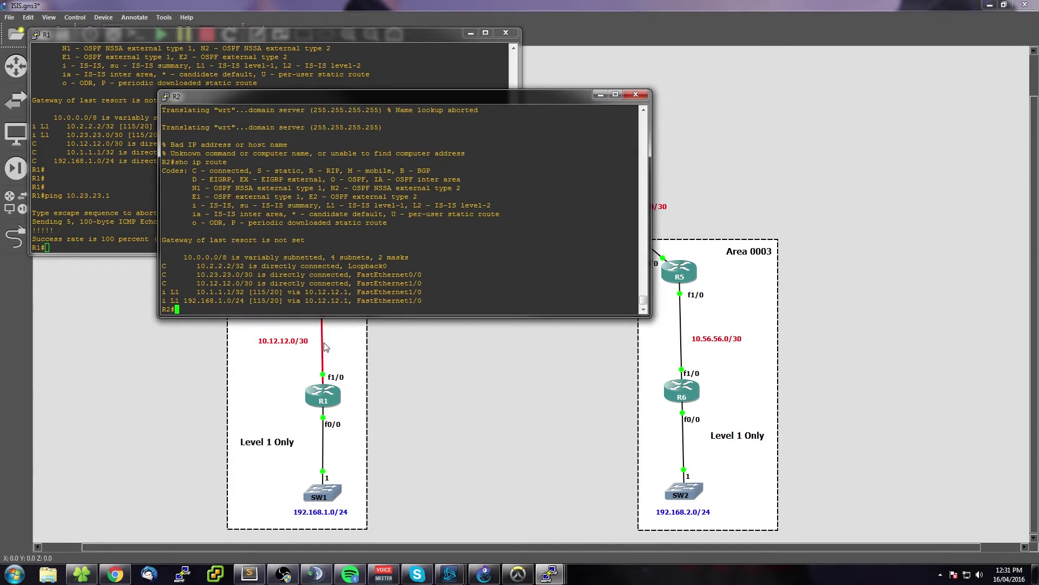
type("ping ")
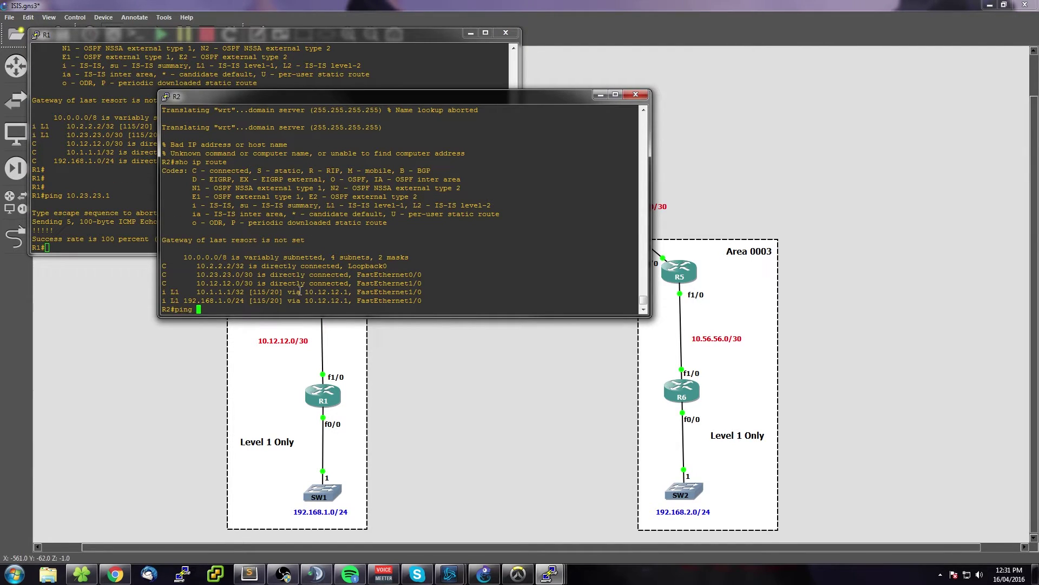
type("192.168.")
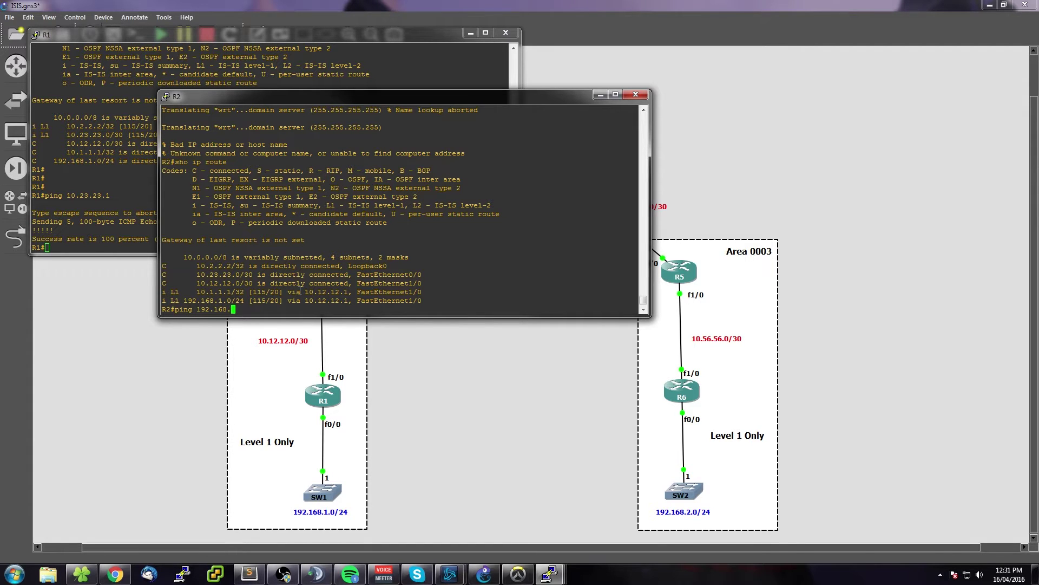
type("1.1")
key("Return")
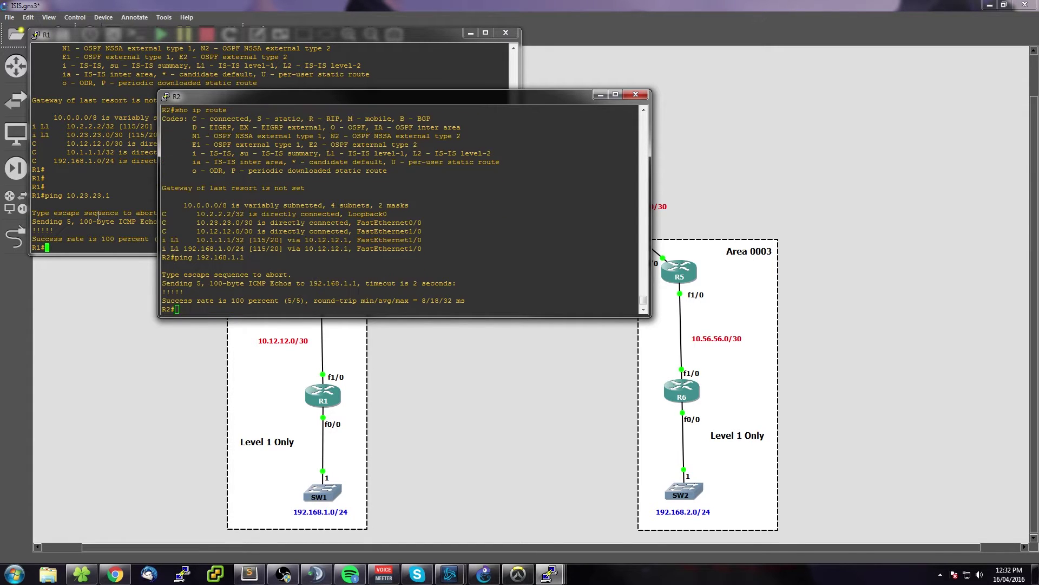
- Show the IS-IS database on R1 and examine the Level-1 link state heading and its LSP entries
left_click(99, 217)
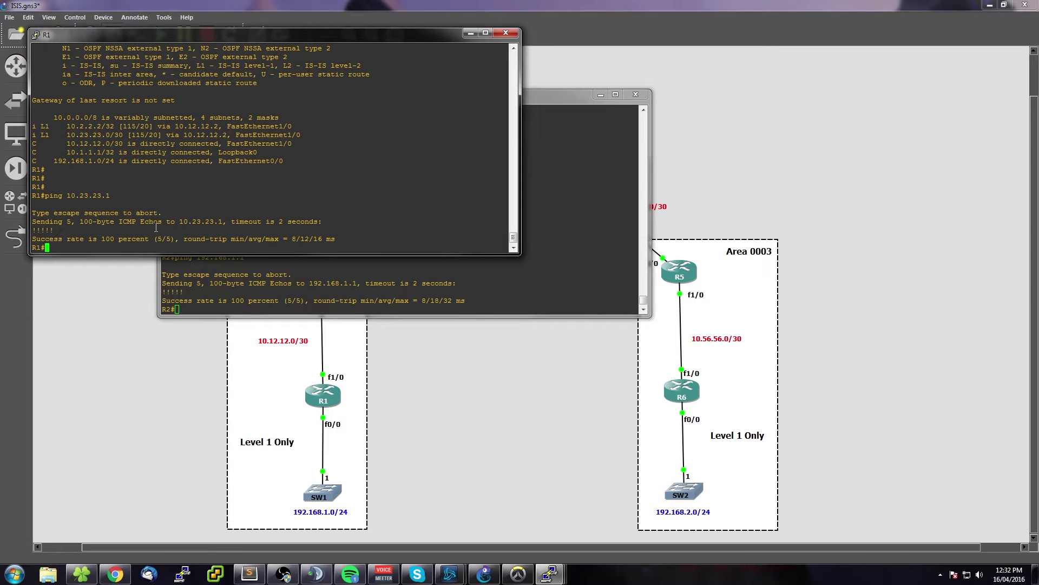
type("show isis da")
key("Tab")
key("Return")
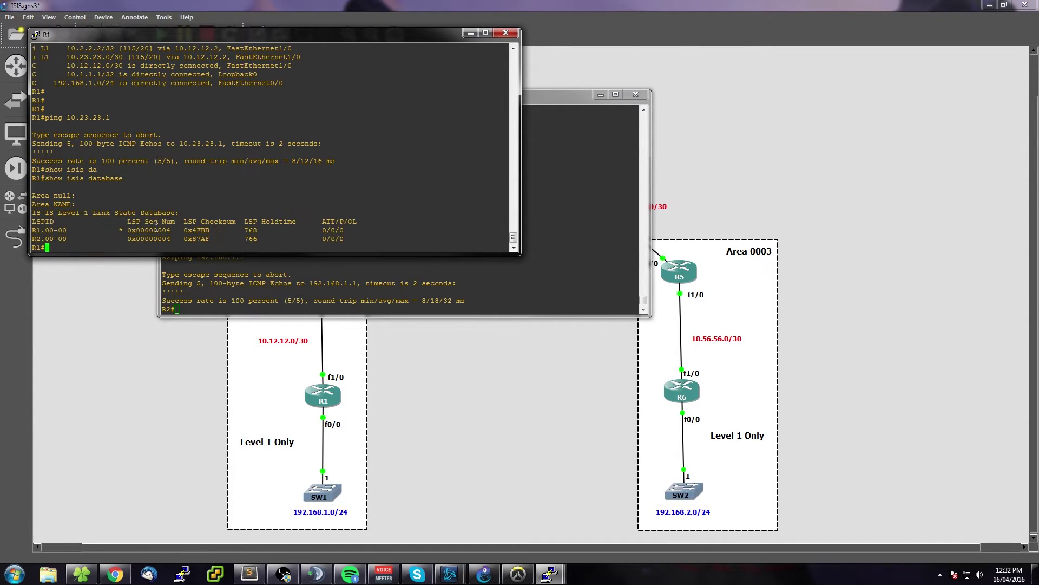
left_click_drag(52, 212, 175, 213)
left_click_drag(32, 230, 45, 238)
left_click(125, 246)
- Show R1's running configuration and review the IS-IS statement under the Loopback0 interface
type("sh run")
key("Return")
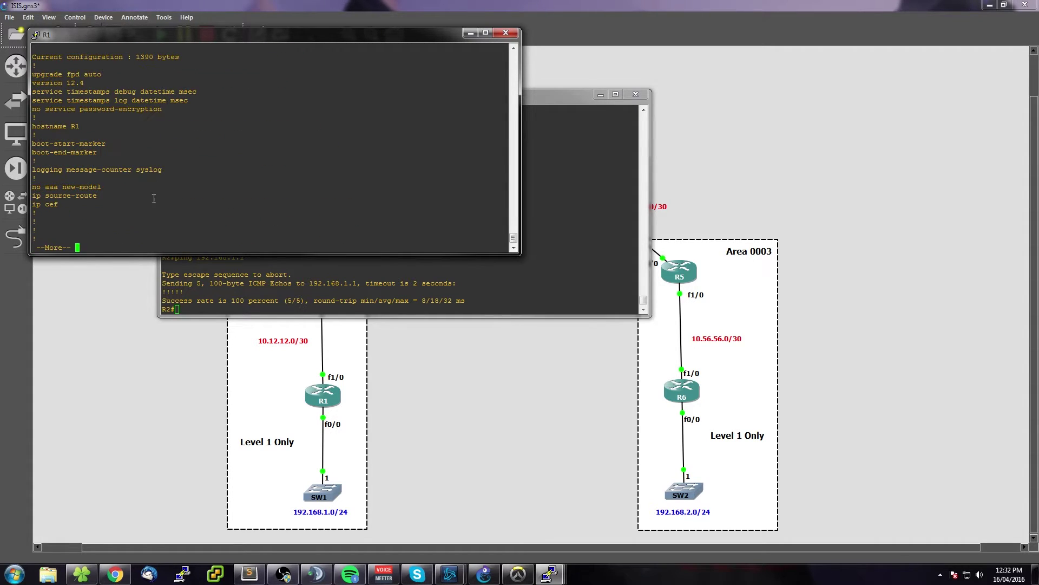
key("space")
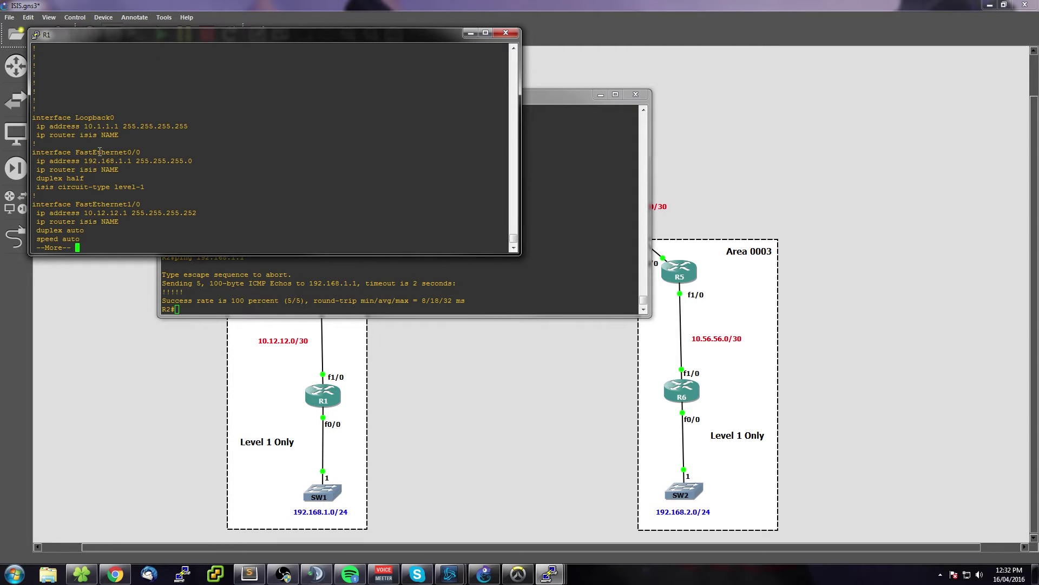
scroll(100, 151, "up", 10)
scroll(101, 109, "down", 4)
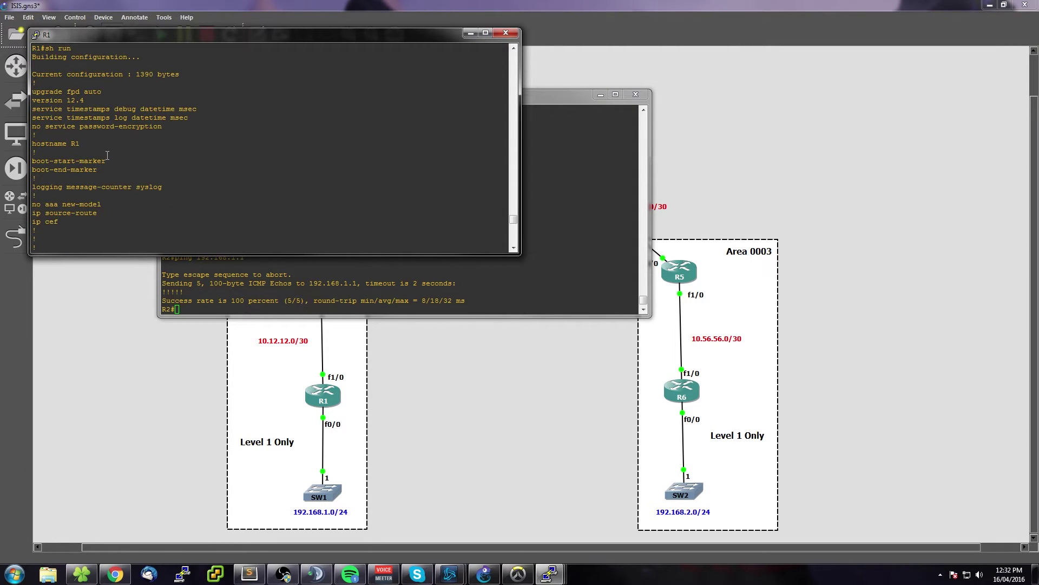
scroll(100, 109, "down", 4)
scroll(100, 109, "down", 5)
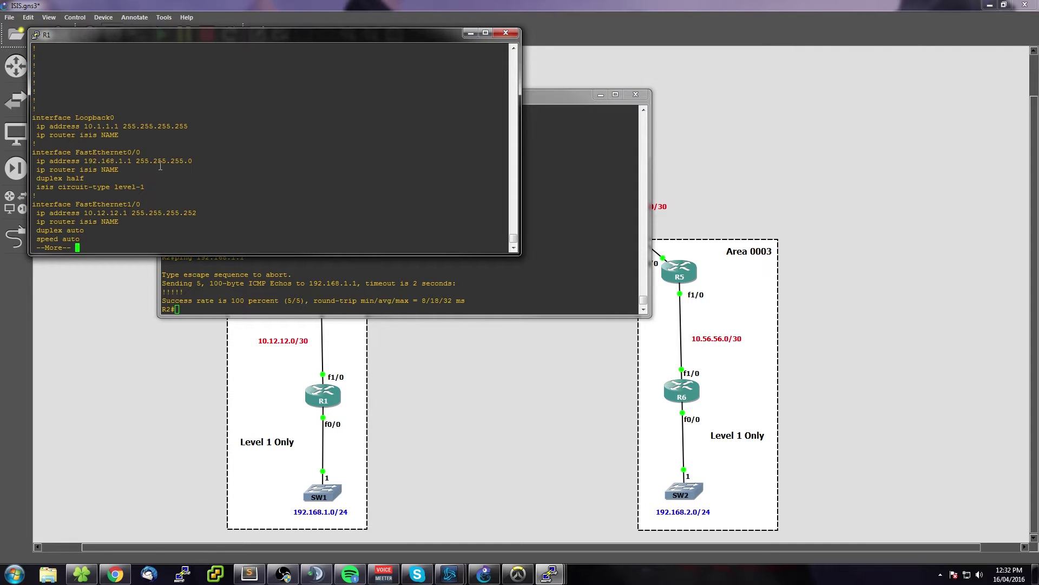
left_click_drag(101, 134, 35, 135)
left_click(122, 135)
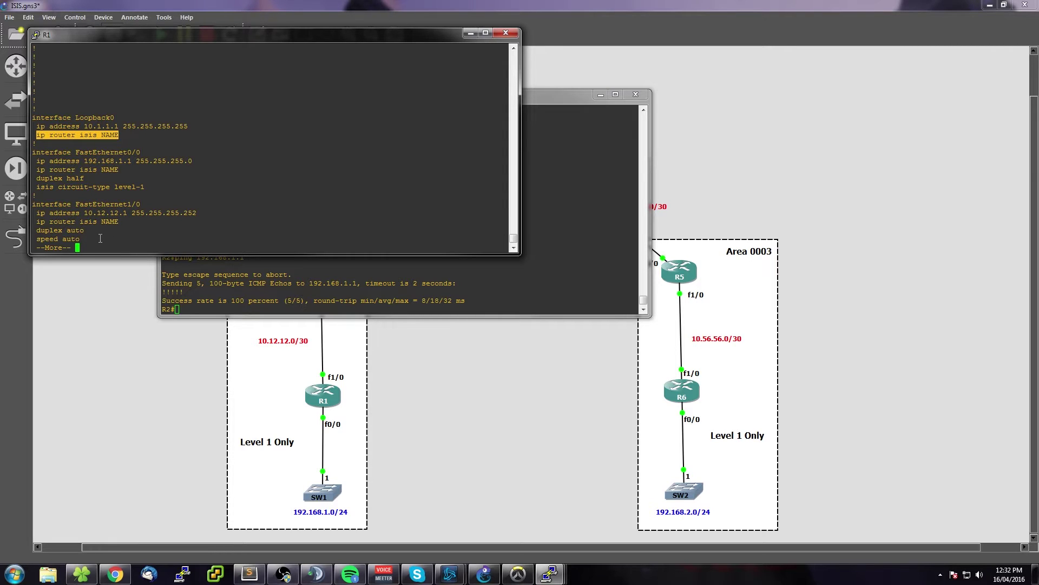
- Page on to R1's "router isis NAME" section and examine its NET address and is-type setting
key("space")
key("space")
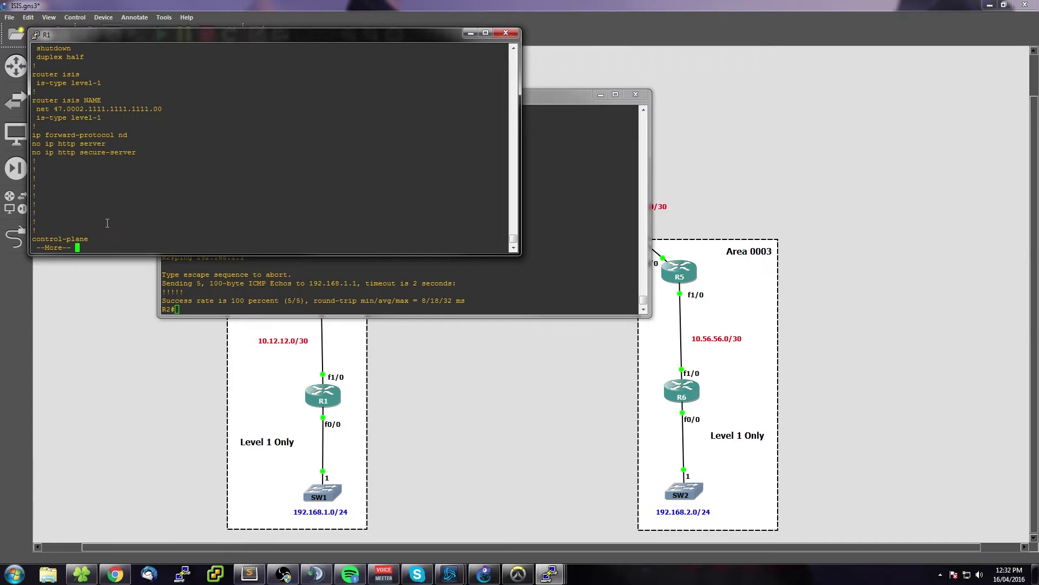
left_click_drag(33, 101, 113, 120)
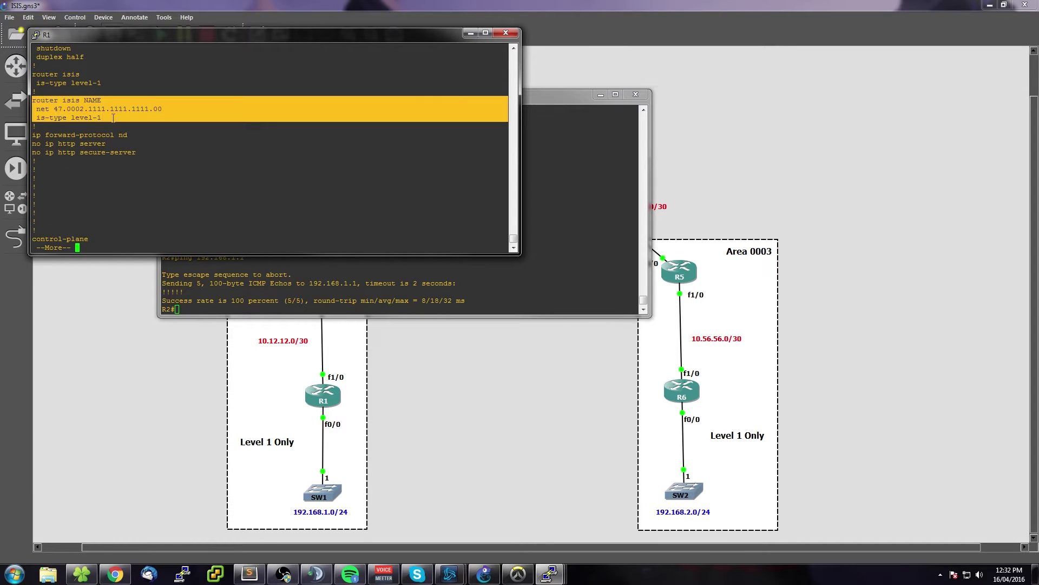
left_click(43, 108)
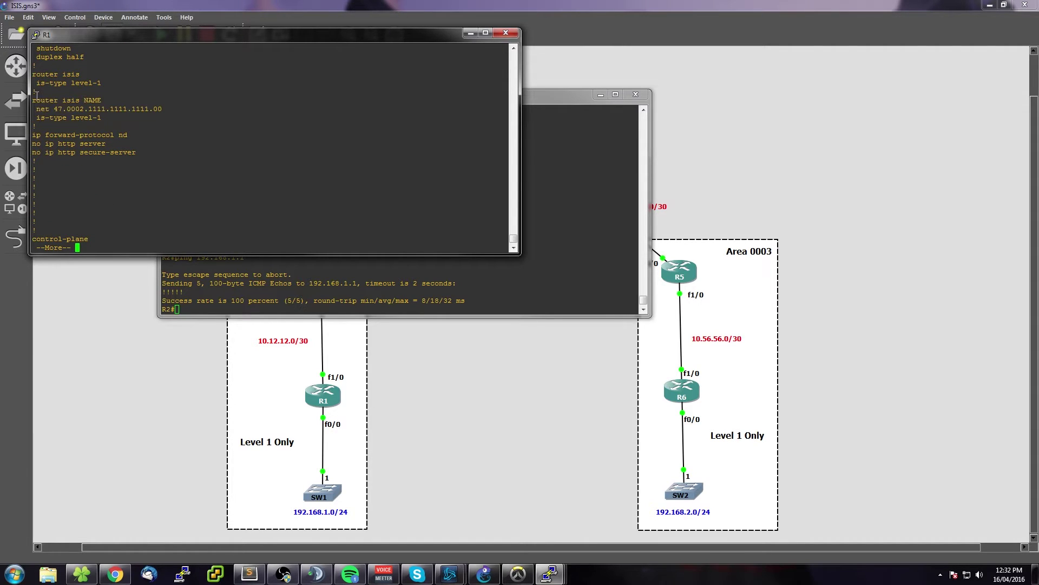
left_click_drag(53, 108, 163, 109)
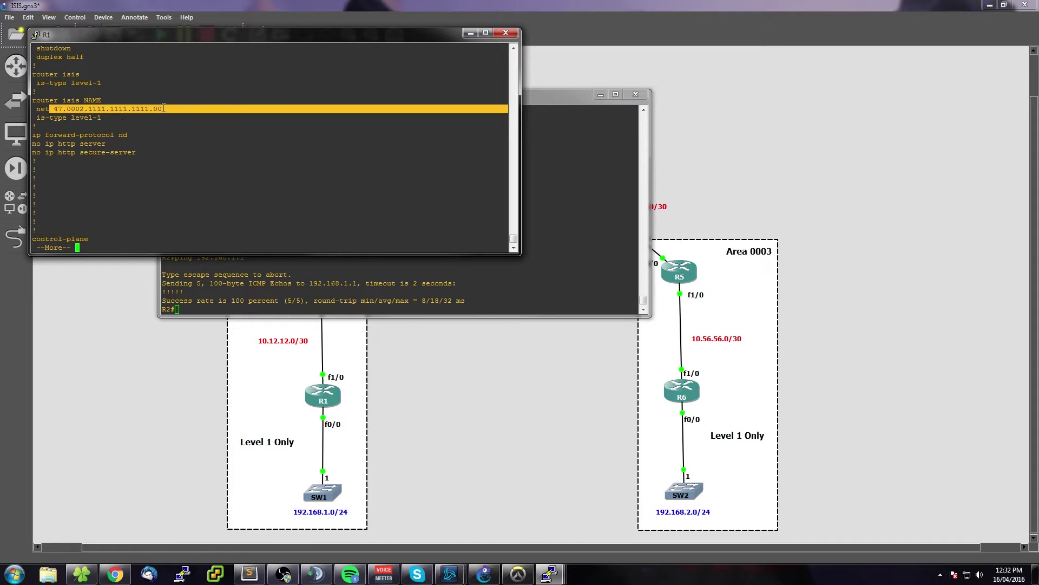
left_click(92, 110)
left_click_drag(89, 109, 147, 110)
left_click_drag(62, 109, 82, 110)
triple_click(90, 109)
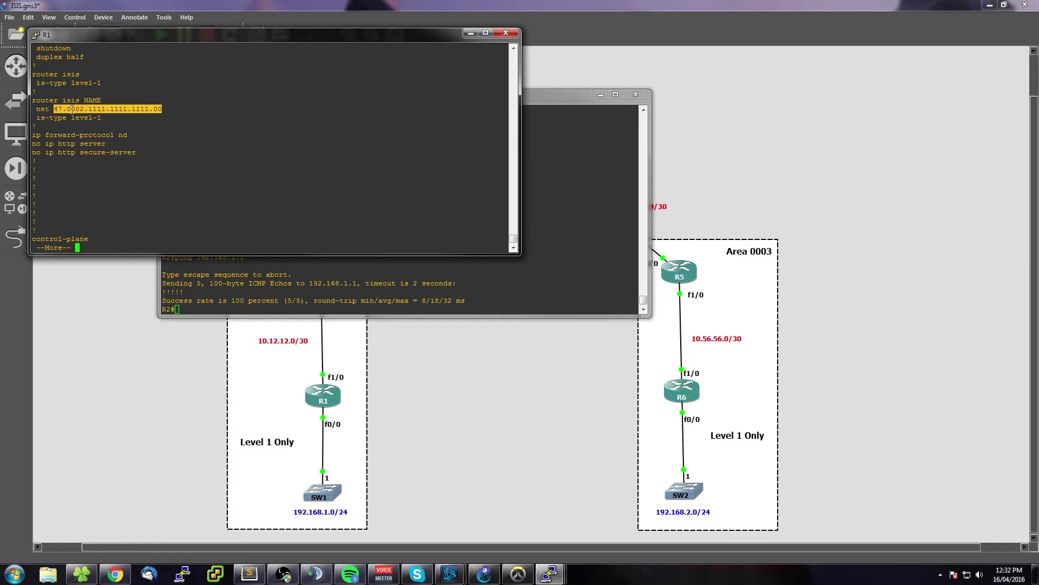
triple_click(37, 118)
left_click_drag(37, 118, 101, 118)
triple_click(102, 118)
left_click(103, 120)
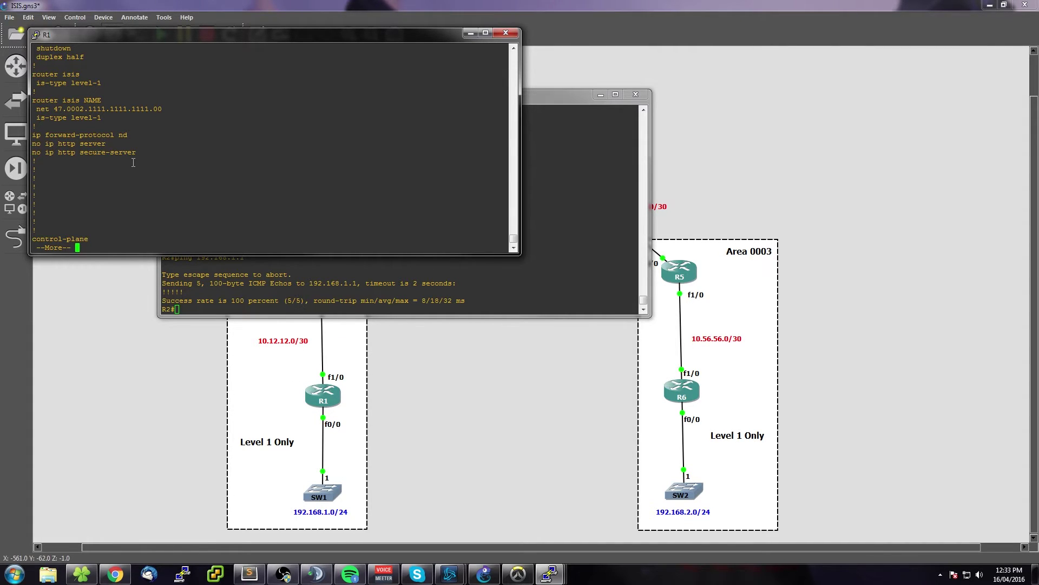
- Page to the end of R1's running configuration and switch to a fresh prompt in R2's console
key("space")
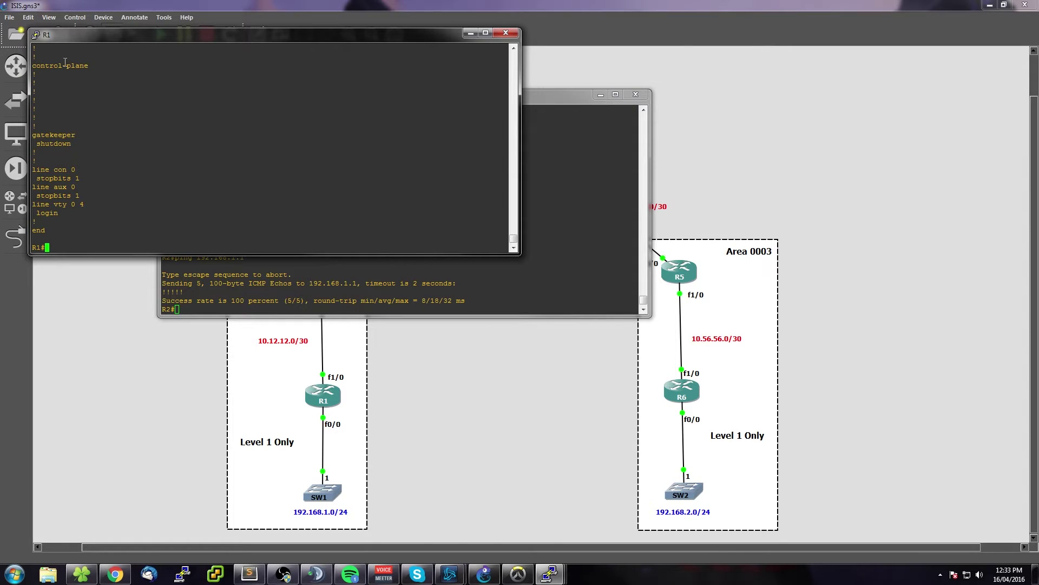
key("Return")
key("Return")
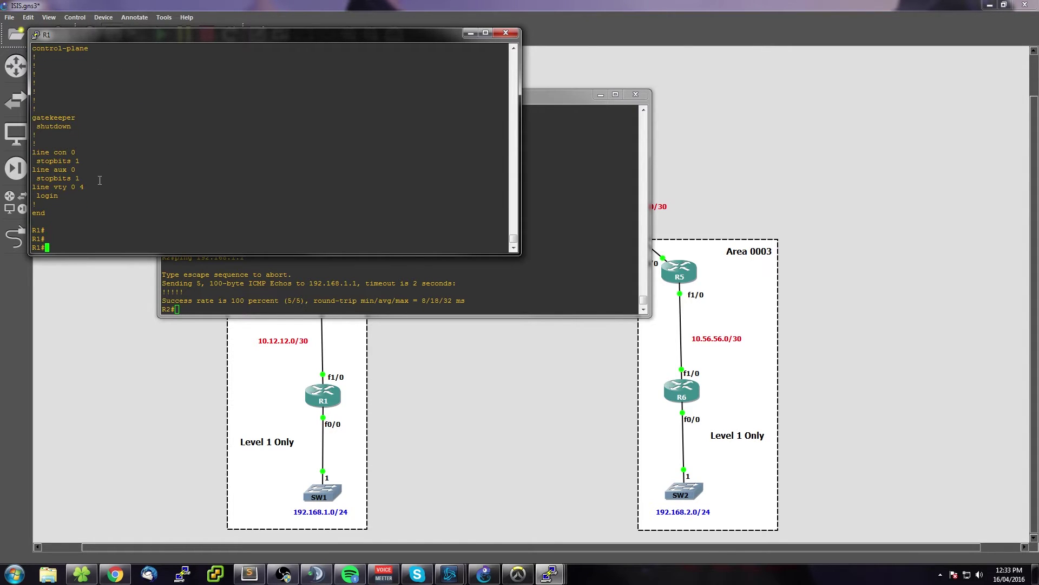
left_click(189, 300)
key("Return")
key("Return")
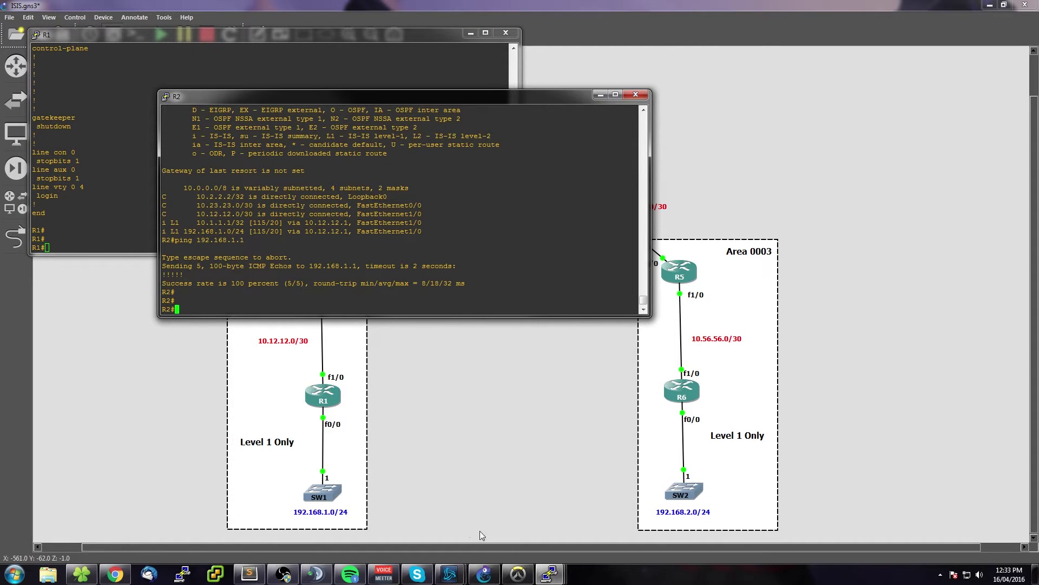
- Return to the topology diagram and bring up the R3 and R5 consoles
left_click(470, 369)
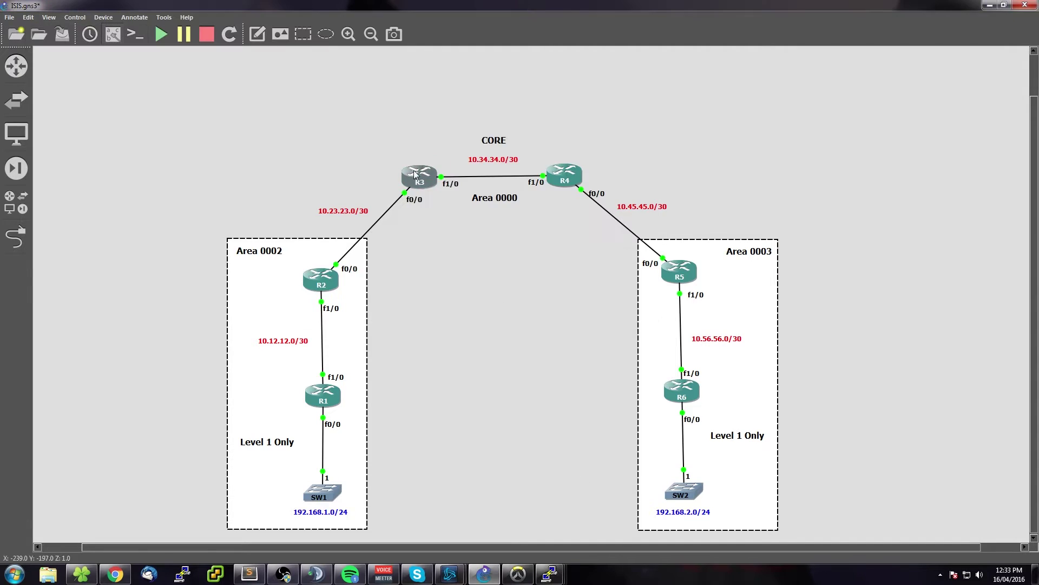
mouse_move(549, 573)
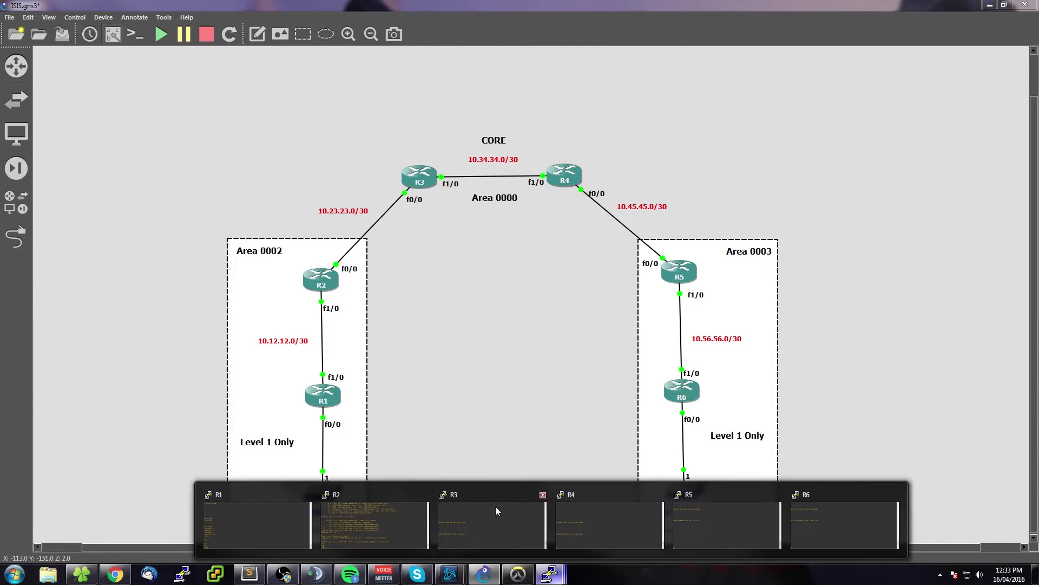
left_click(492, 522)
mouse_move(549, 573)
left_click(695, 544)
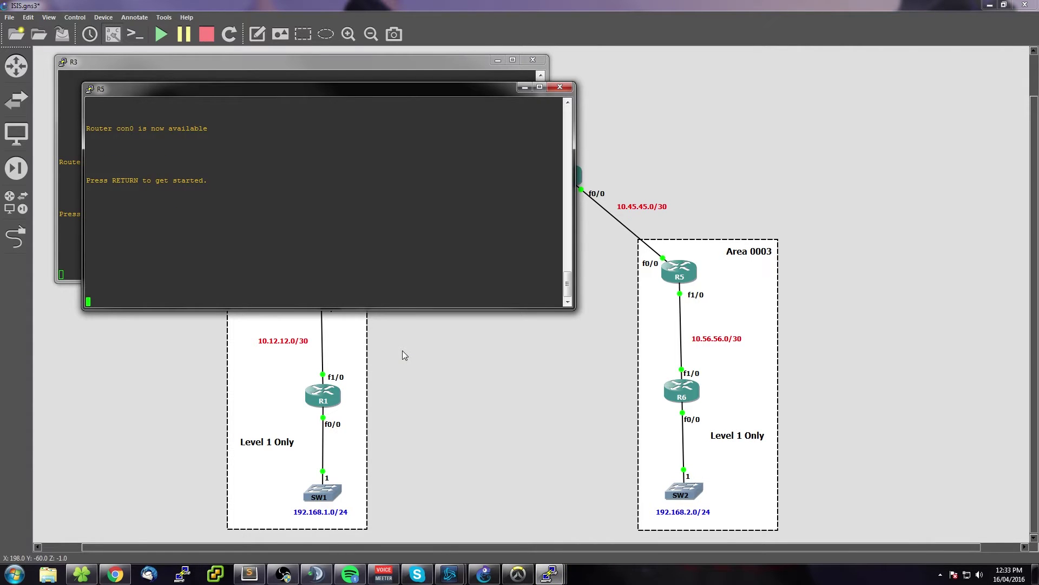
- Enter privileged and global configuration mode in R5's console and set the hostname to R5
key("Return")
key("Return")
type("en")
key("Return")
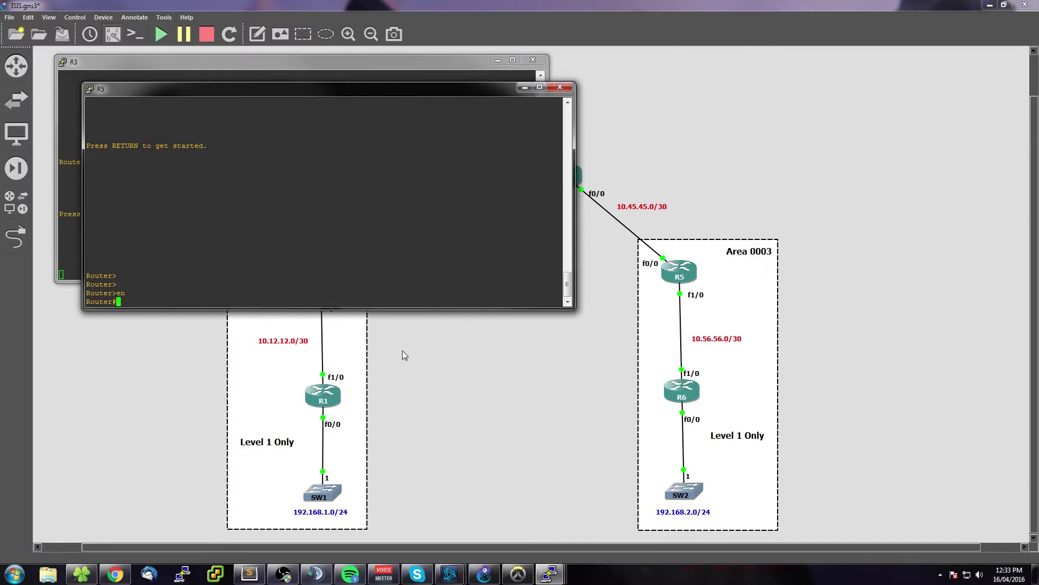
type("conf t")
key("Return")
type("hostname R5")
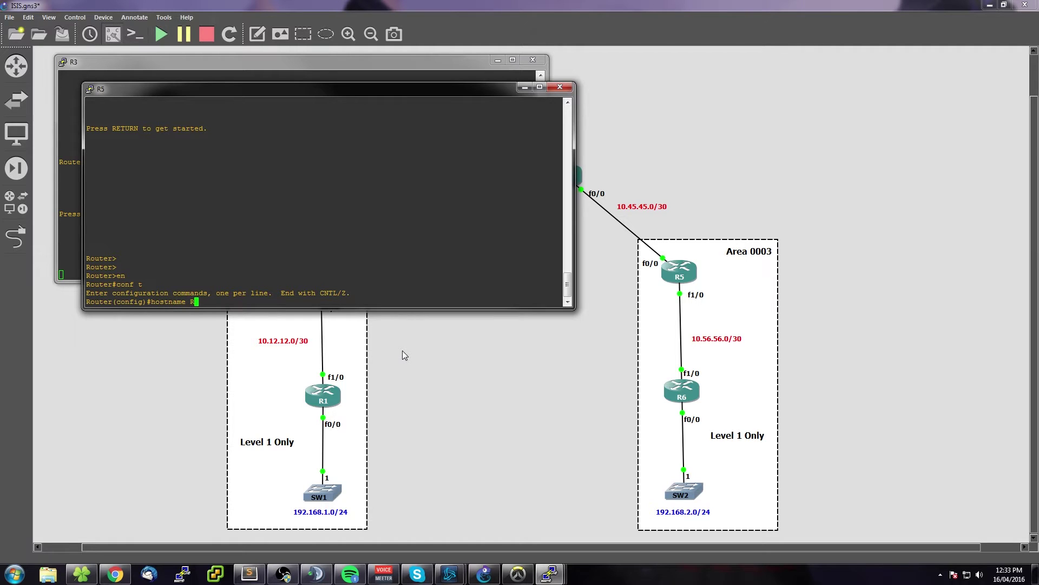
key("Return")
key("Return")
key("Return")
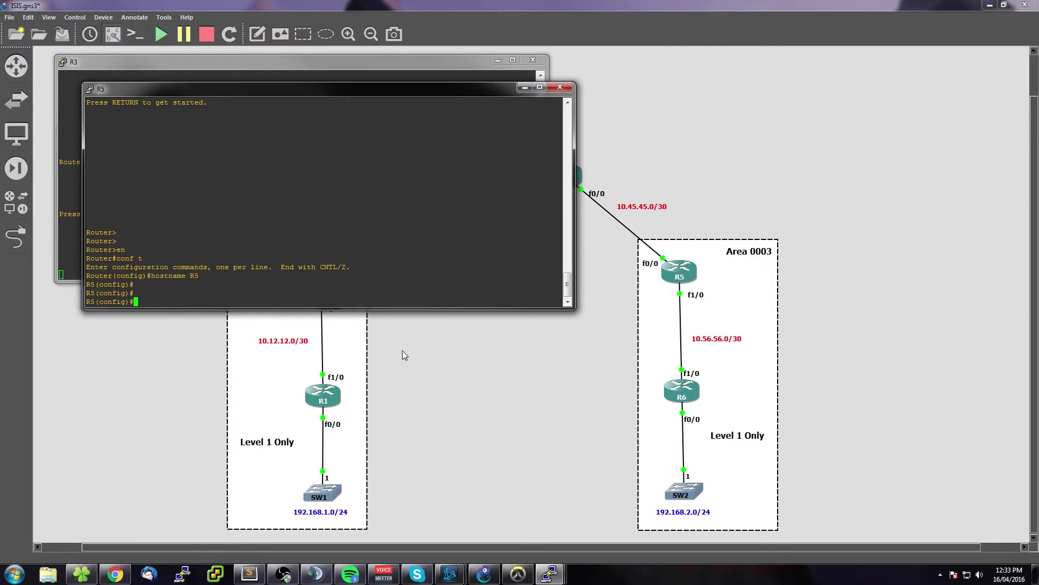
- Create the IS-IS routing process AREA3 on R5 and set its NET to 47.0003.5555.5555.5555.00
type("router isis NAME")
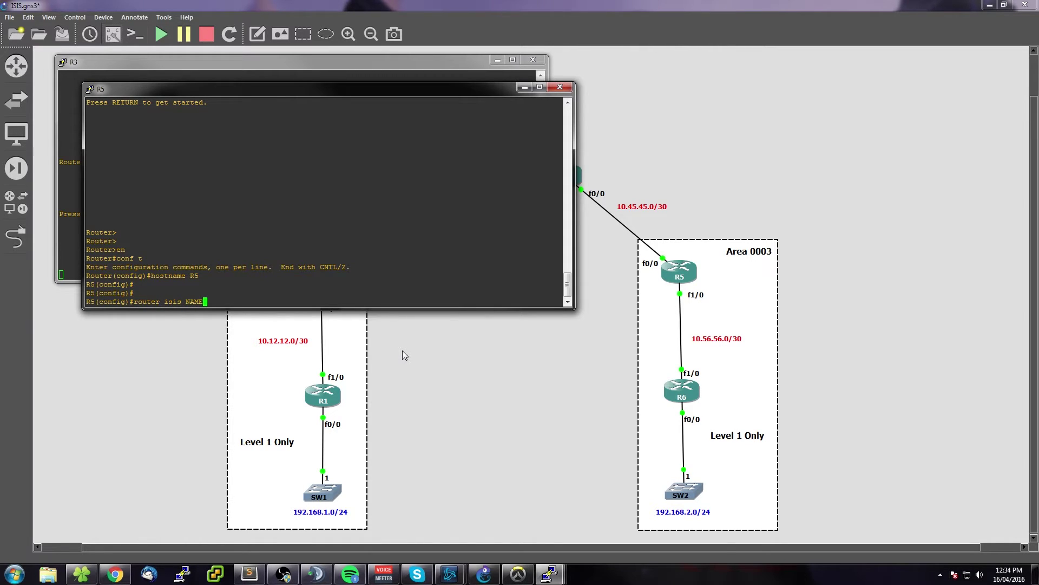
key("BackSpace")
type("E")
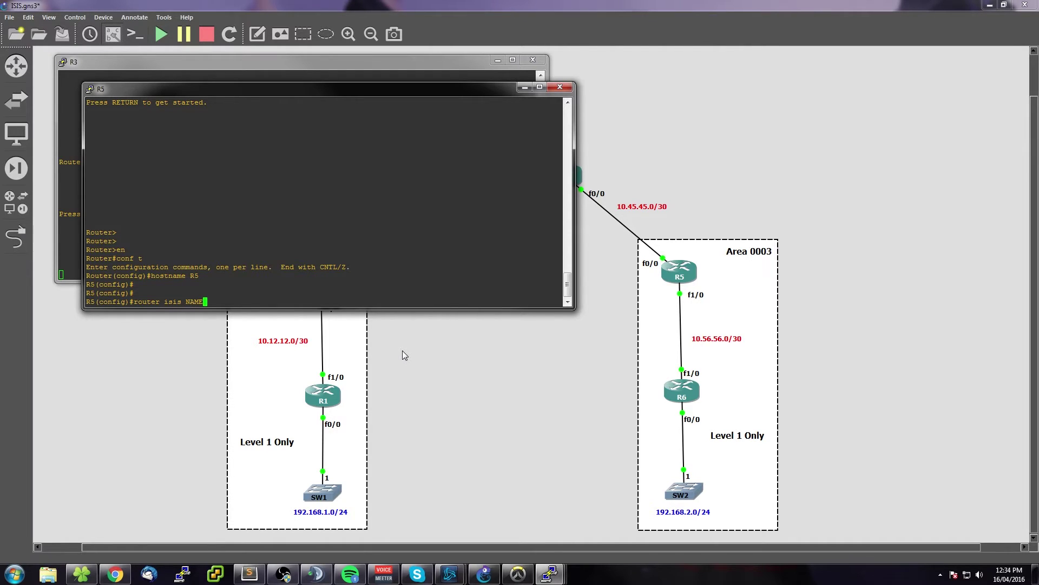
key("BackSpace")
key("BackSpace")
key("BackSpace")
key("BackSpace")
type("AREA3")
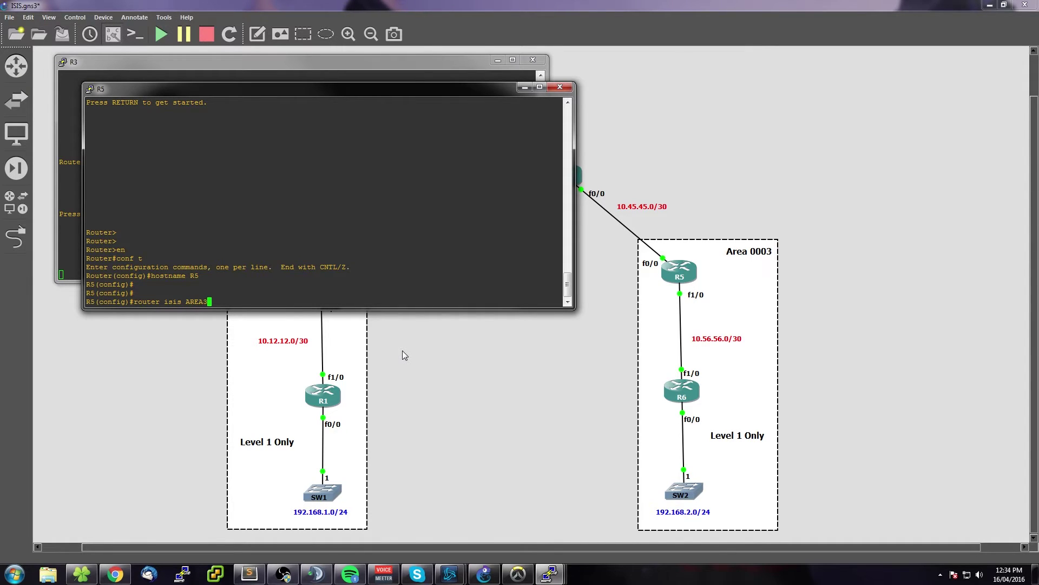
key("Return")
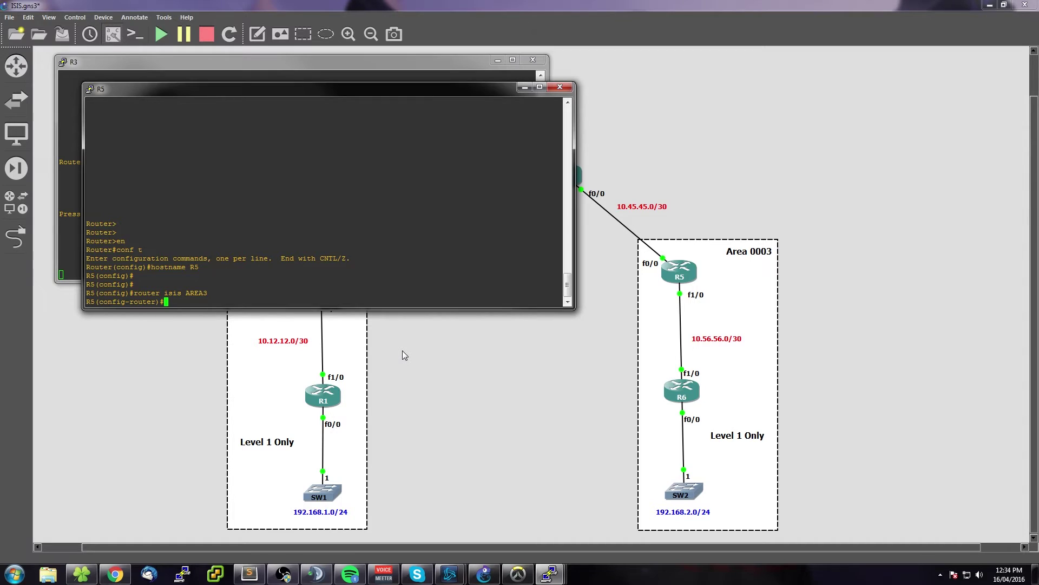
type("net")
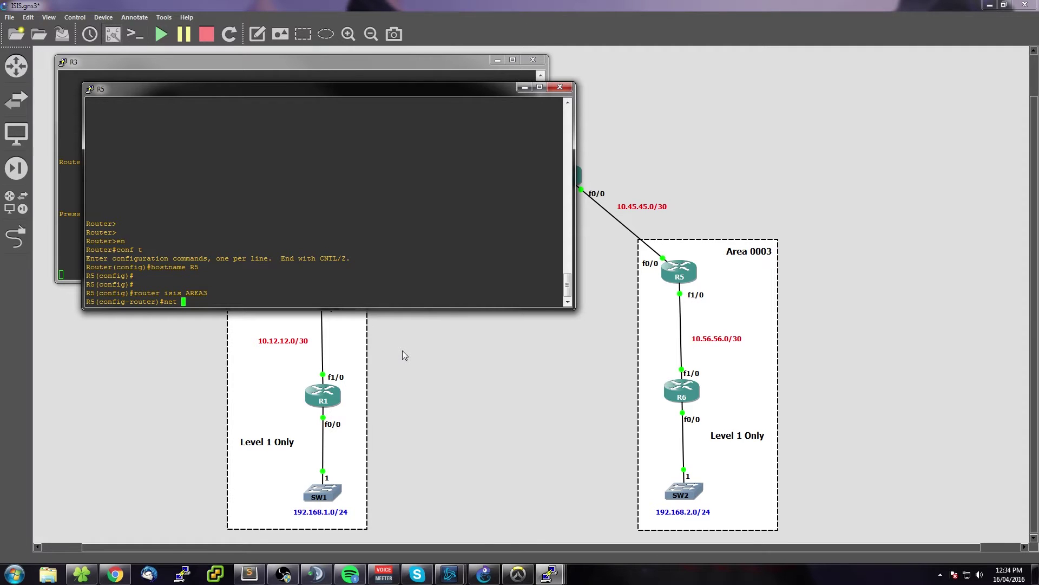
type("47.0003.5555.5555.5555.00")
key("Return")
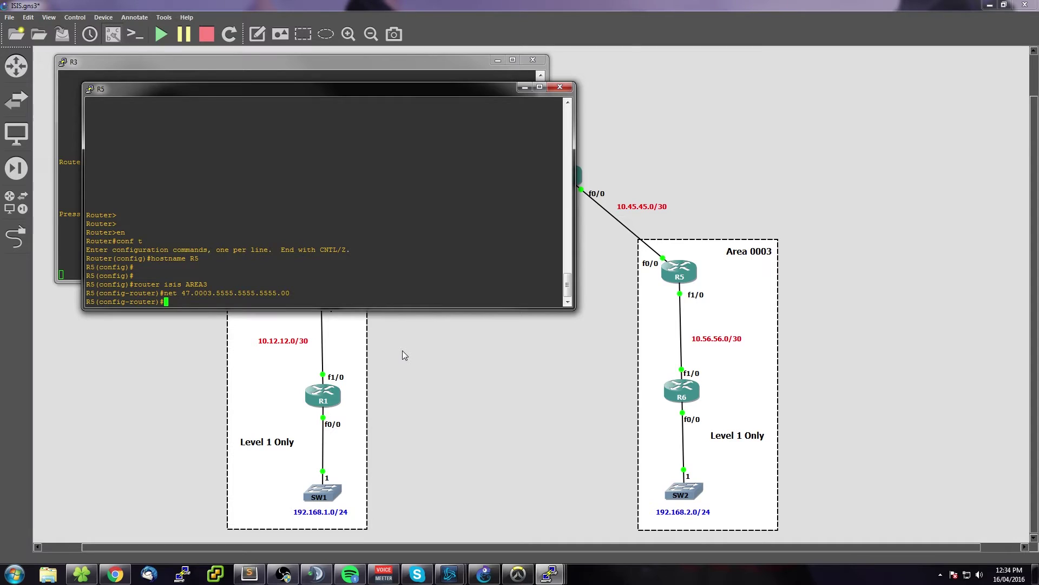
- Create interface Loopback0 on R5 with IP address 10.5.5.5 and mask 255.255.255.255
type("int lo0")
key("Return")
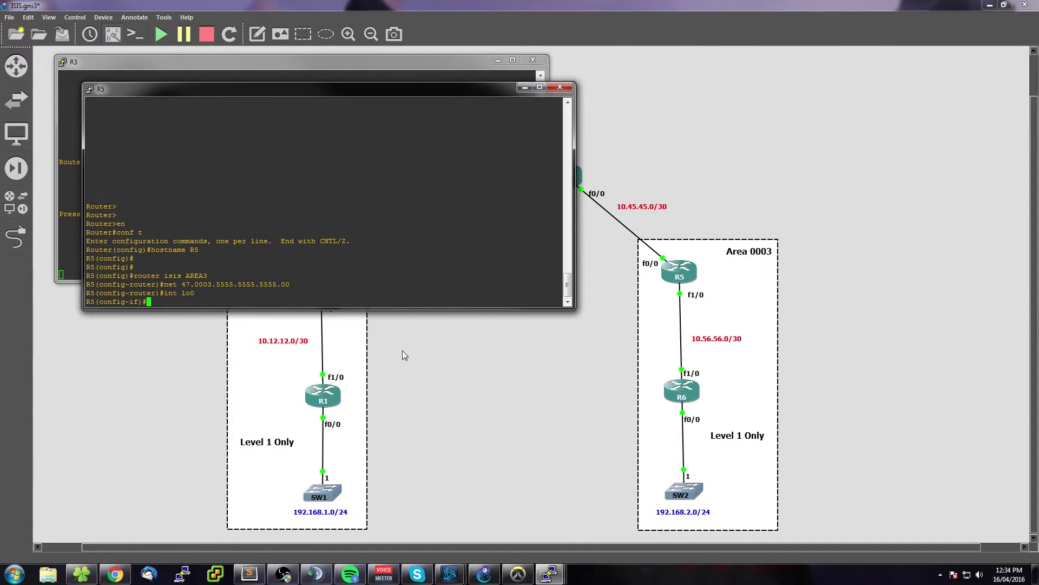
type("ip add ")
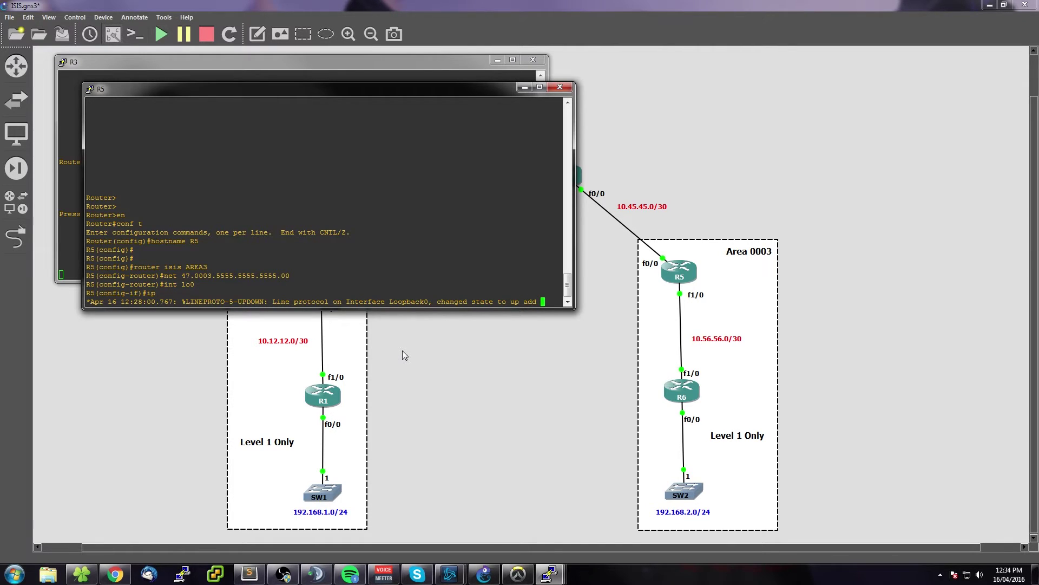
type("10.5.5.5")
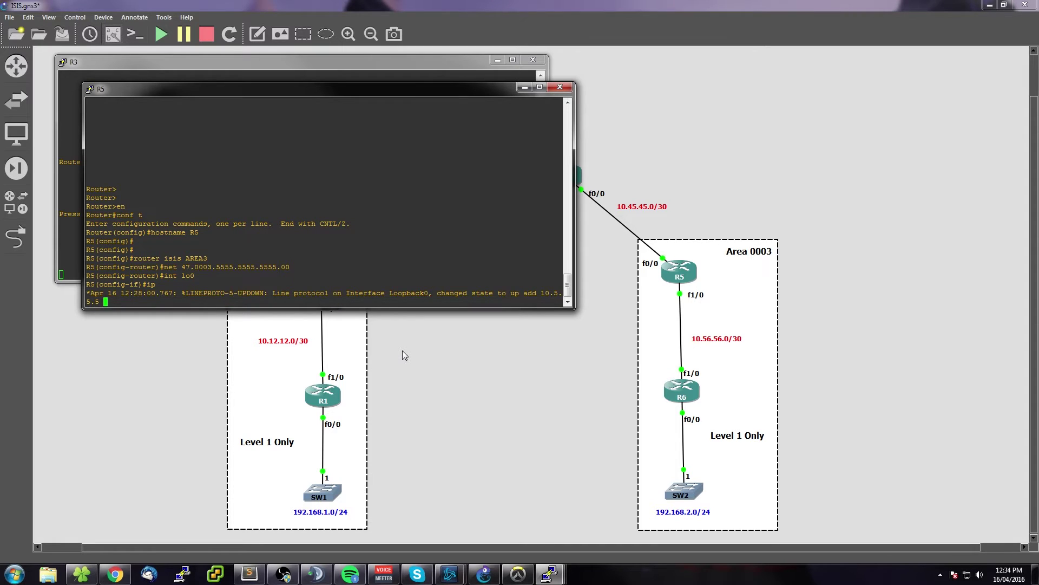
type(" 255.255.255.255")
key("Return")
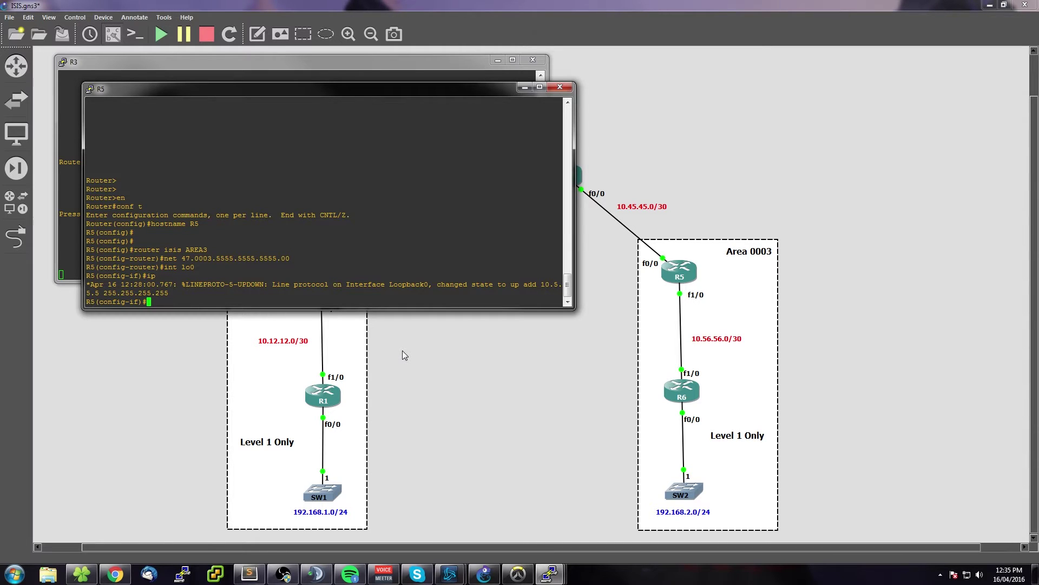
- Enable IS-IS process AREA3 on R5's Loopback0 interface
type("ip router")
key("Tab")
type("isis AREA")
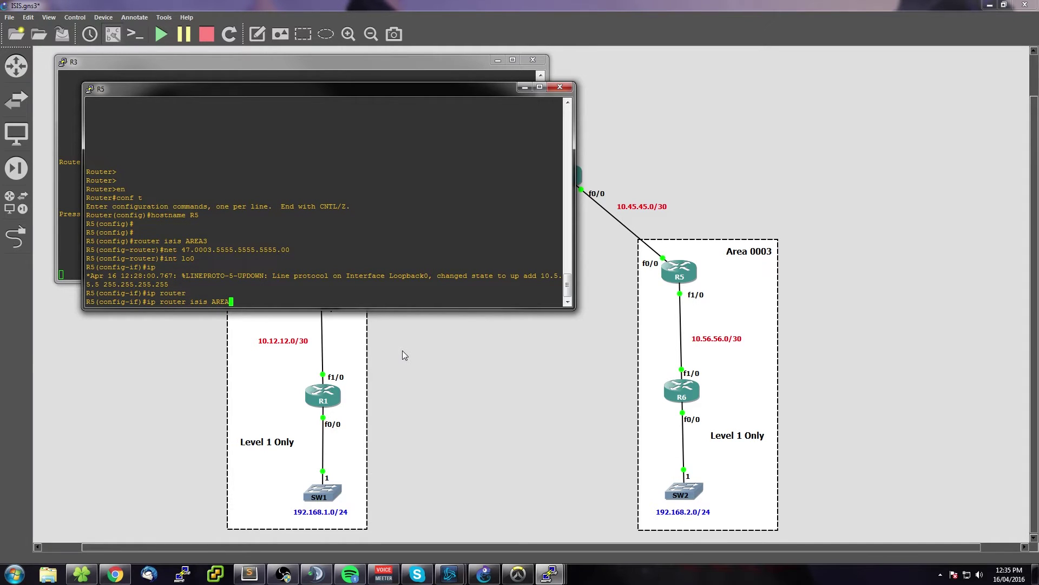
type("3")
key("Return")
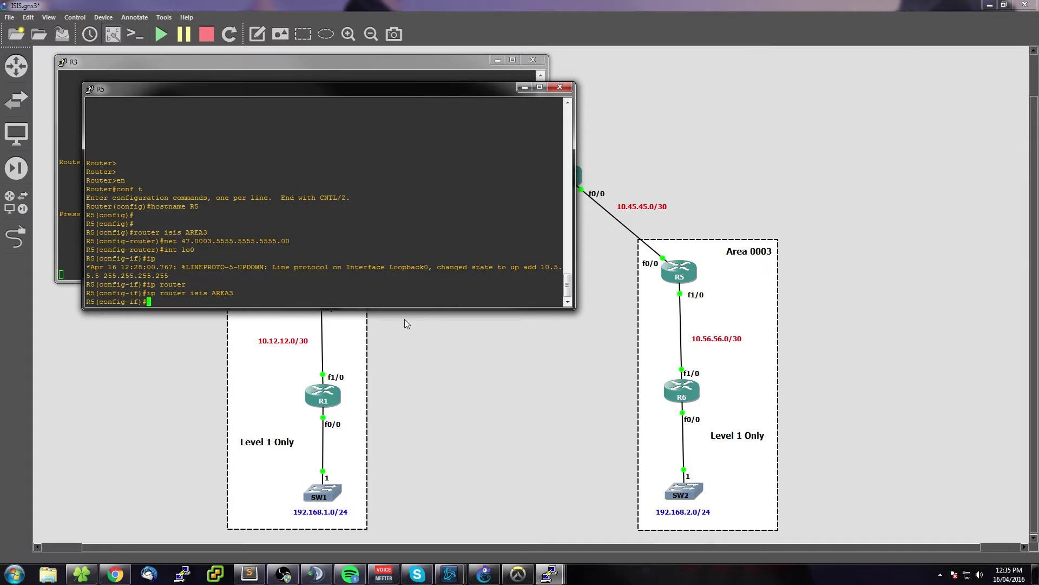
- Assign IP address 10.45.45.2 with mask 255.255.255.252 to R5's interface f0/0
left_click_drag(191, 228, 558, 233)
left_click(262, 301)
type("int f0/0")
key("Return")
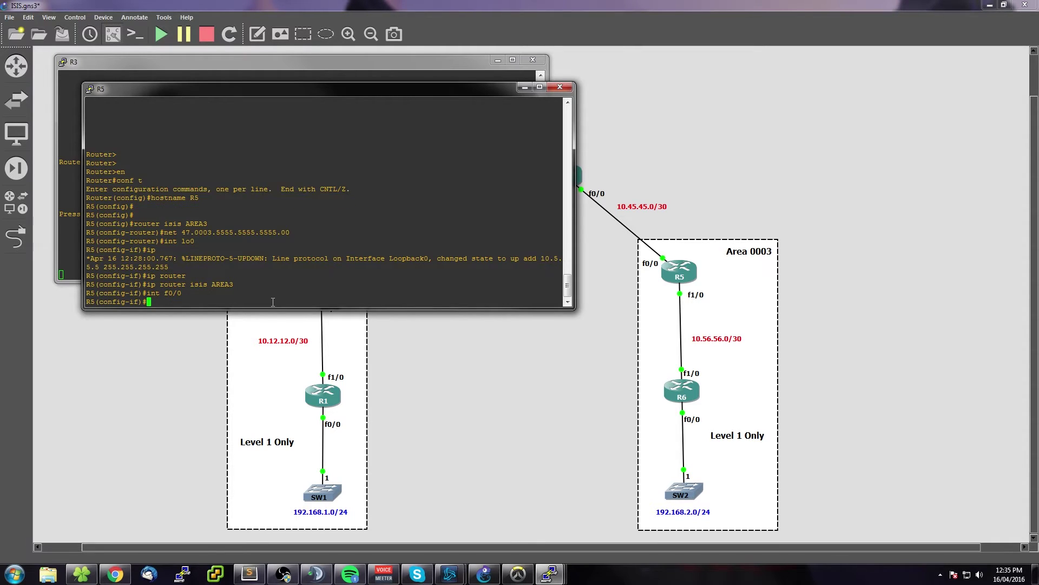
type("ip add 10.45.45.2 25")
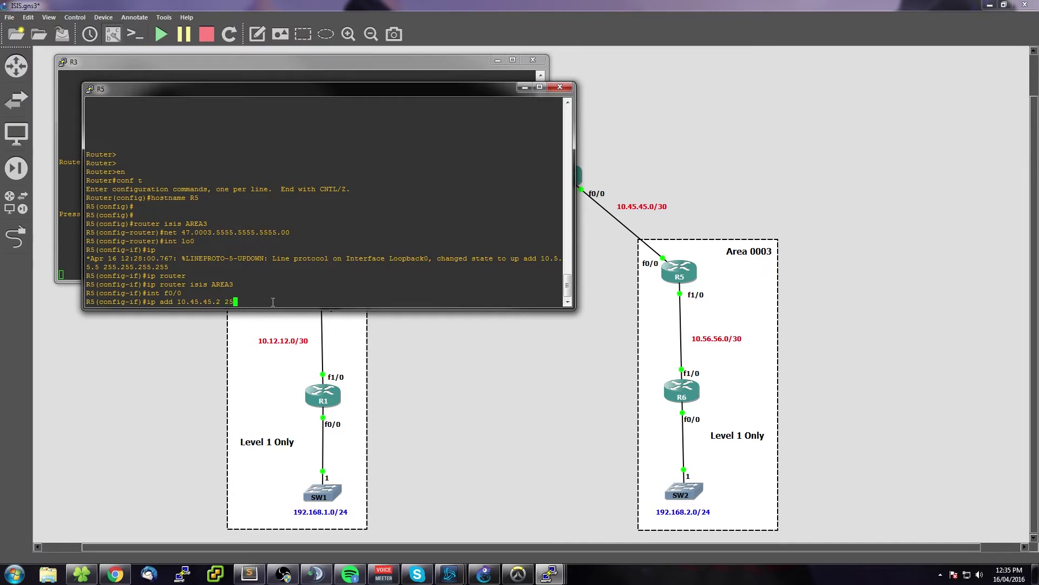
type("52255.255. 252")
key("Return")
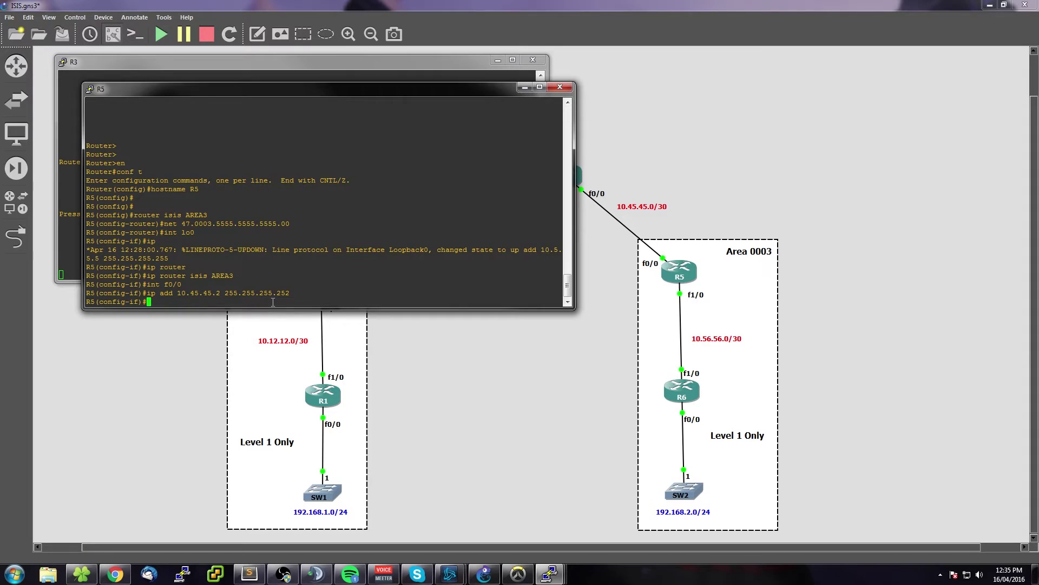
- Set the IS-IS network type of R5's f0/0 interface to point-to-point
type("isis ne")
key("Tab")
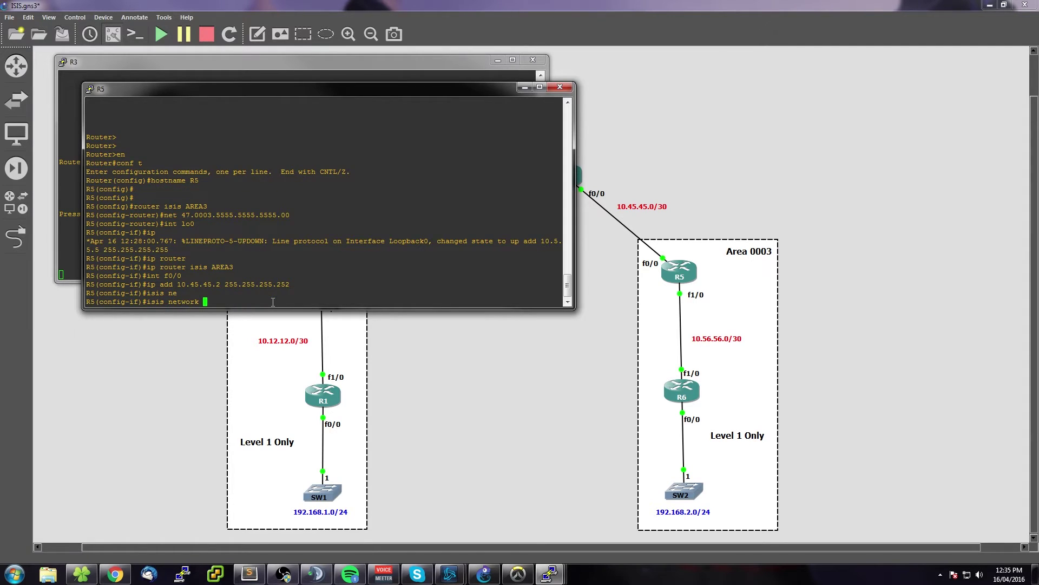
type("po")
key("Tab")
key("Return")
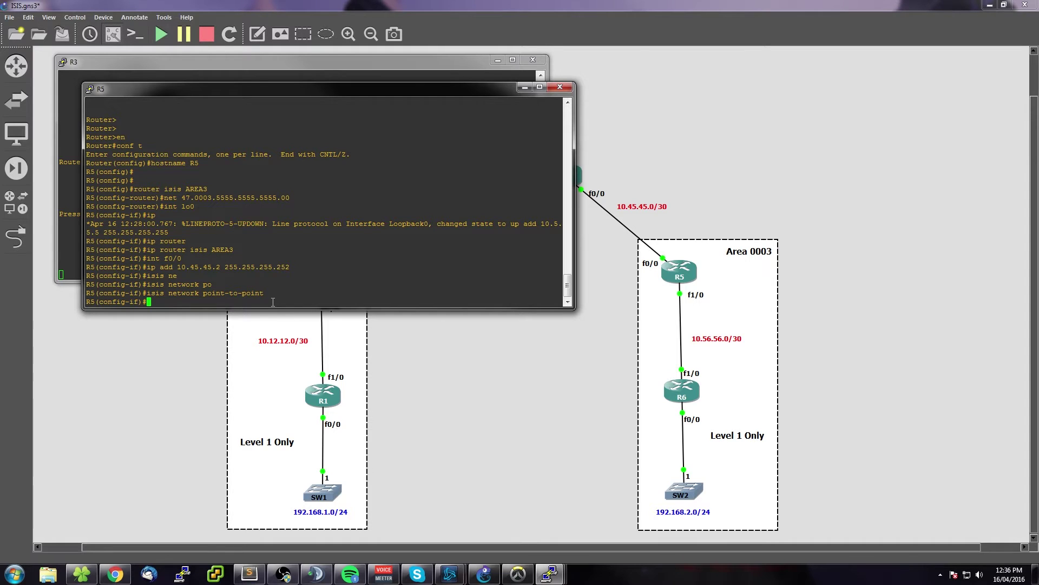
- Assign IP address 10.56.56.1 with mask 255.255.255.252 to R5's interface f1/0 and bring the interface up
type("int ")
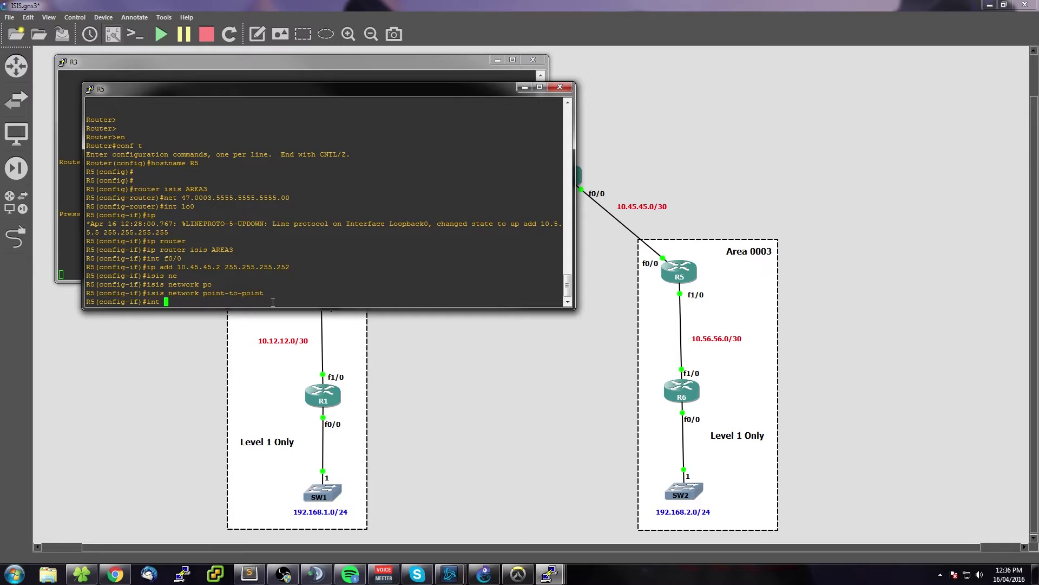
type("f1/0")
key("Return")
type("ip add")
key("Tab")
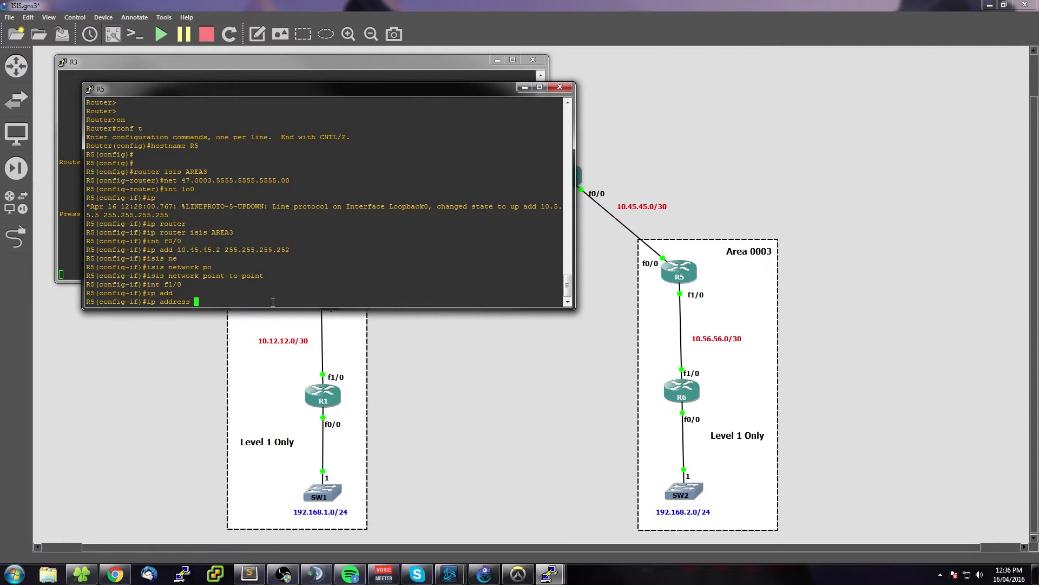
type("10.56.56.1 255")
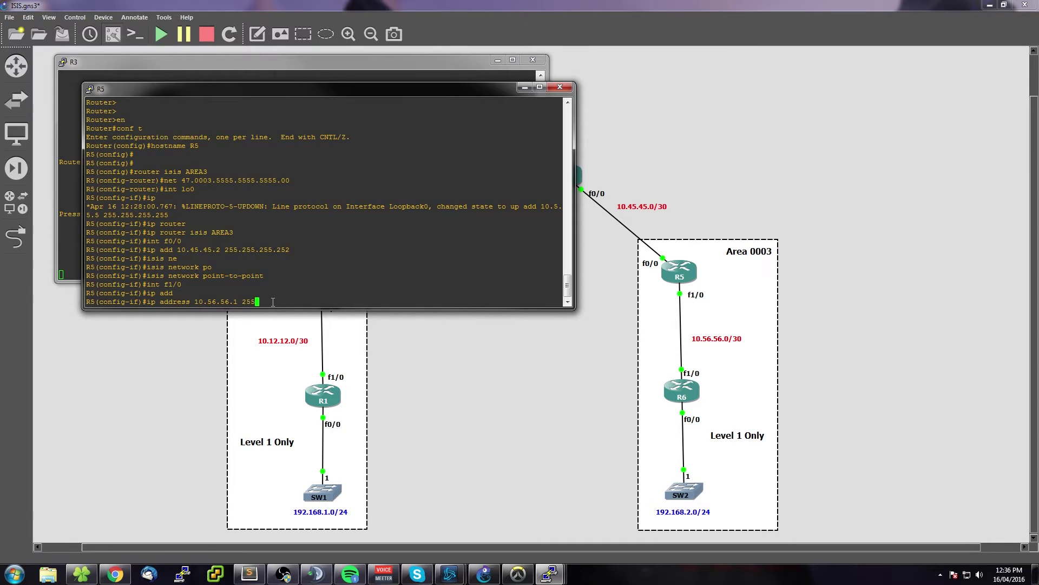
type("2255.255.252")
key("Return")
type("no shut")
key("Return")
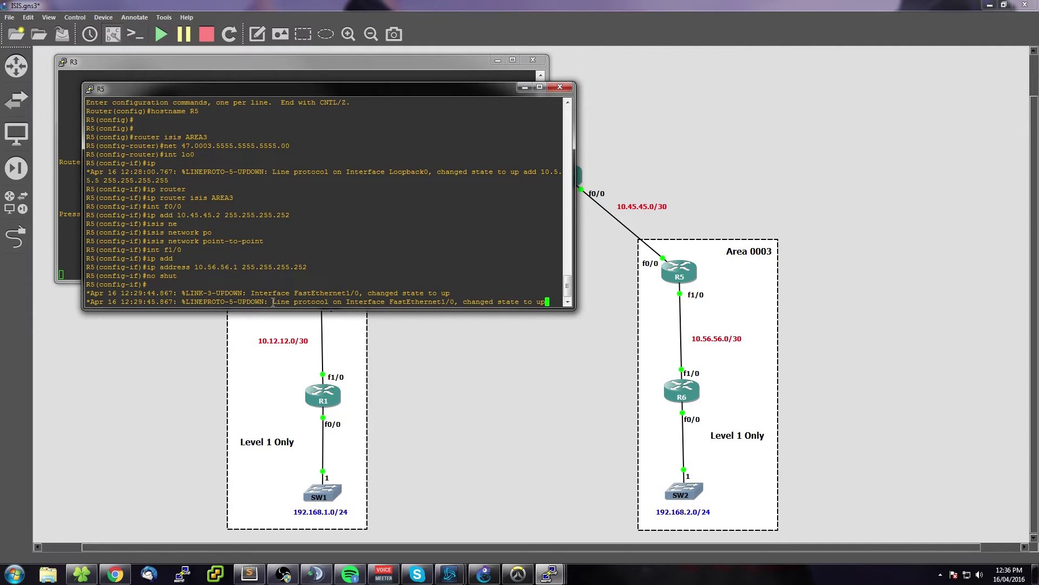
- Enable IS-IS process AREA3 on R5's f1/0 interface and set its IS-IS network type to point-to-point
type("ip router isis ")
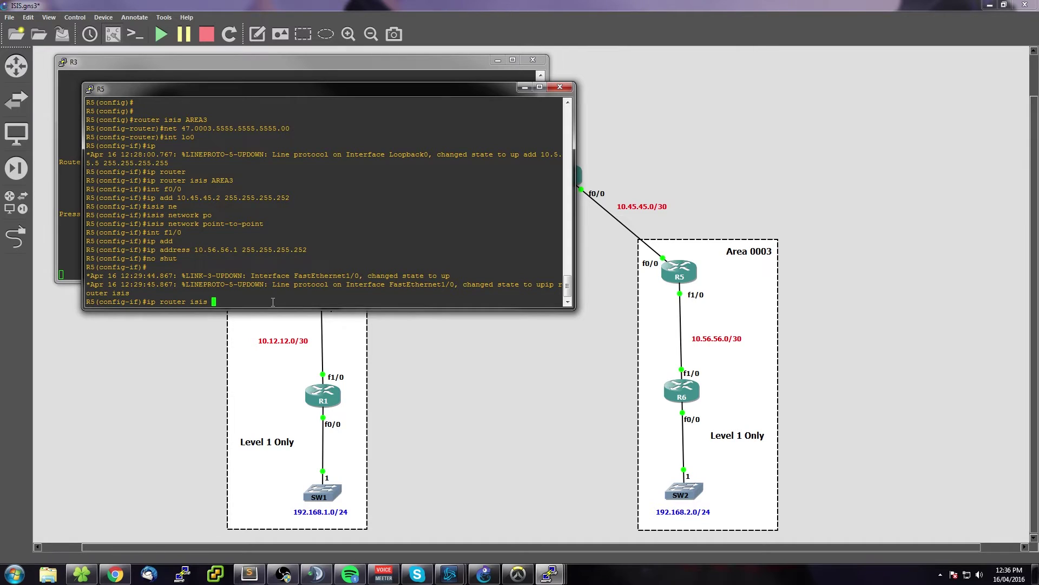
type("AREA3")
key("Return")
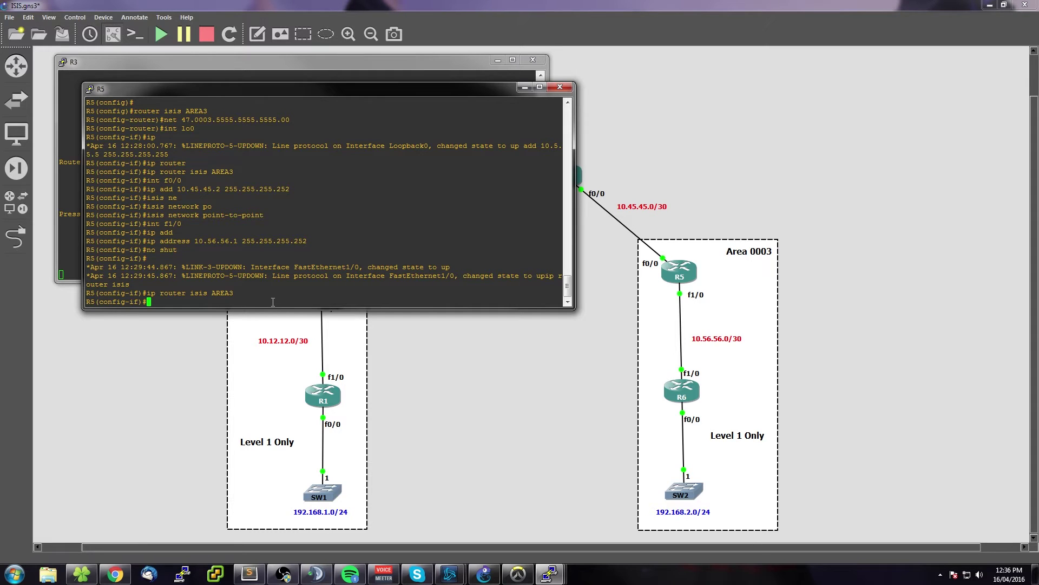
type("isis ne")
key("Tab")
type("po")
key("Tab")
key("Return")
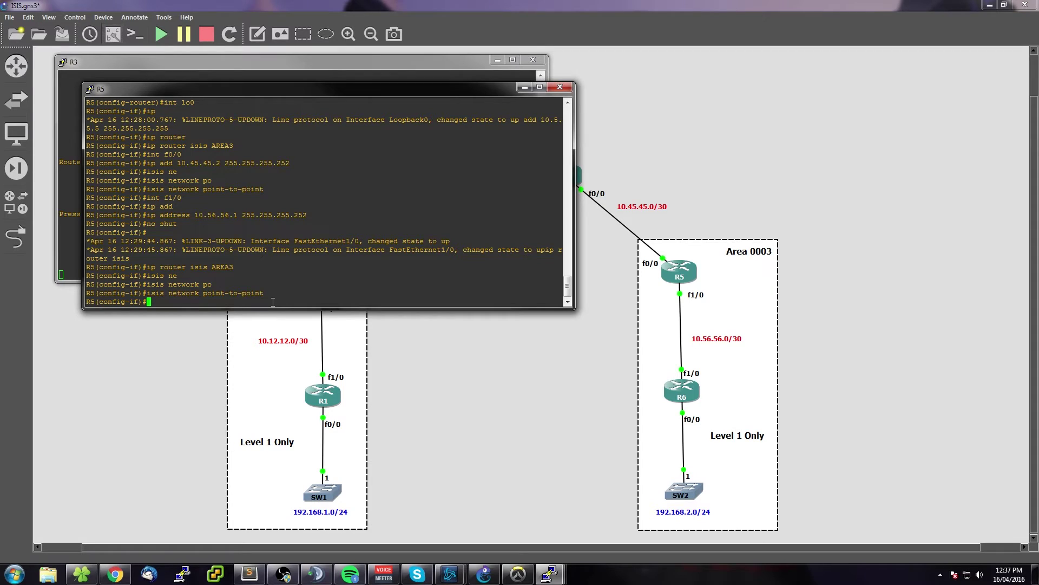
- Return to R5's f0/0 interface configuration and bring the interface up with no shut
type("int ")
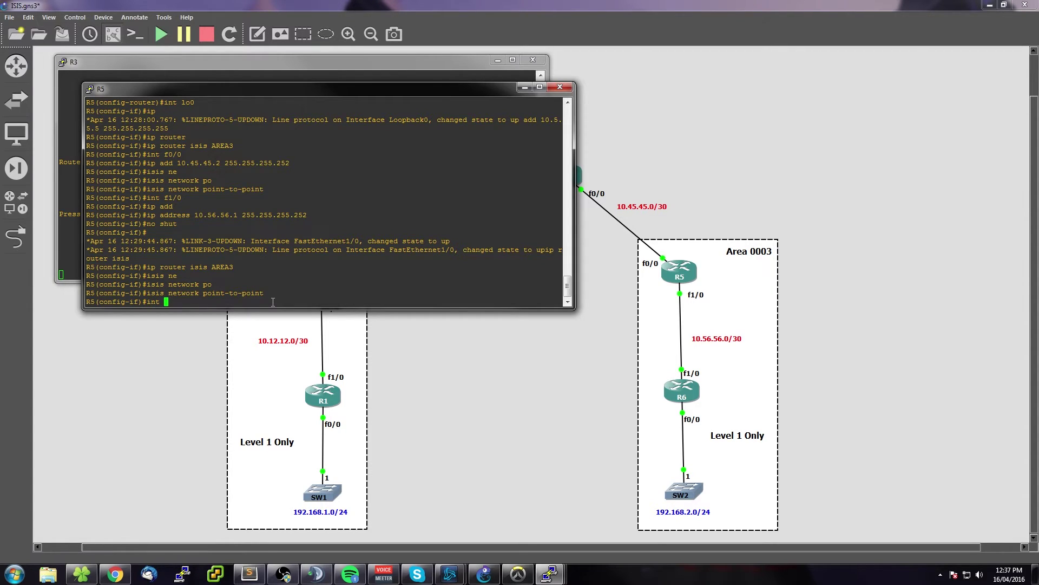
type("f0/0/")
key("Return")
type("no shut")
key("Return")
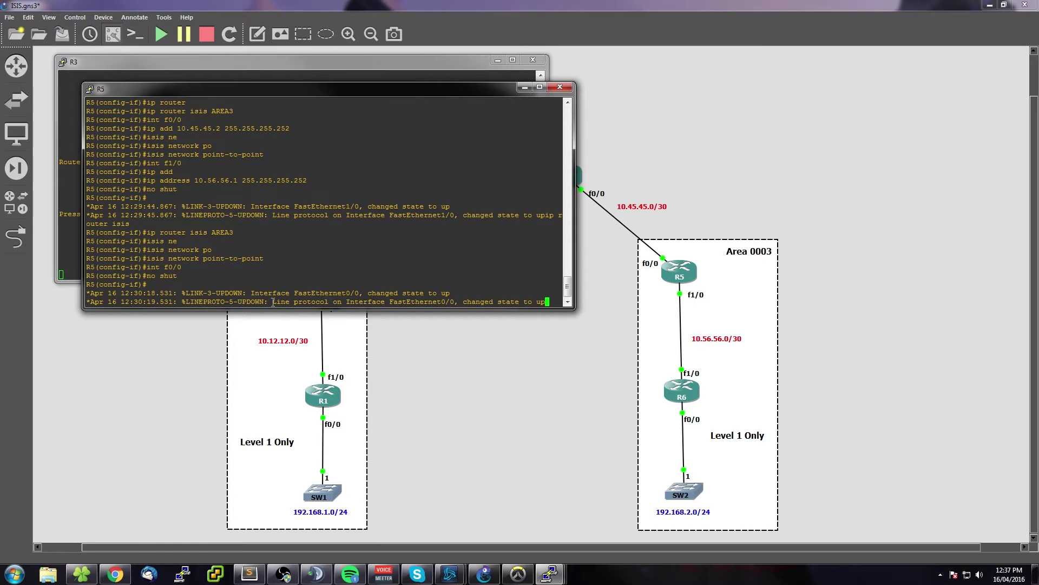
- Leave configuration mode on R5 and save its running configuration
key("Return")
key("Return")
key("Return")
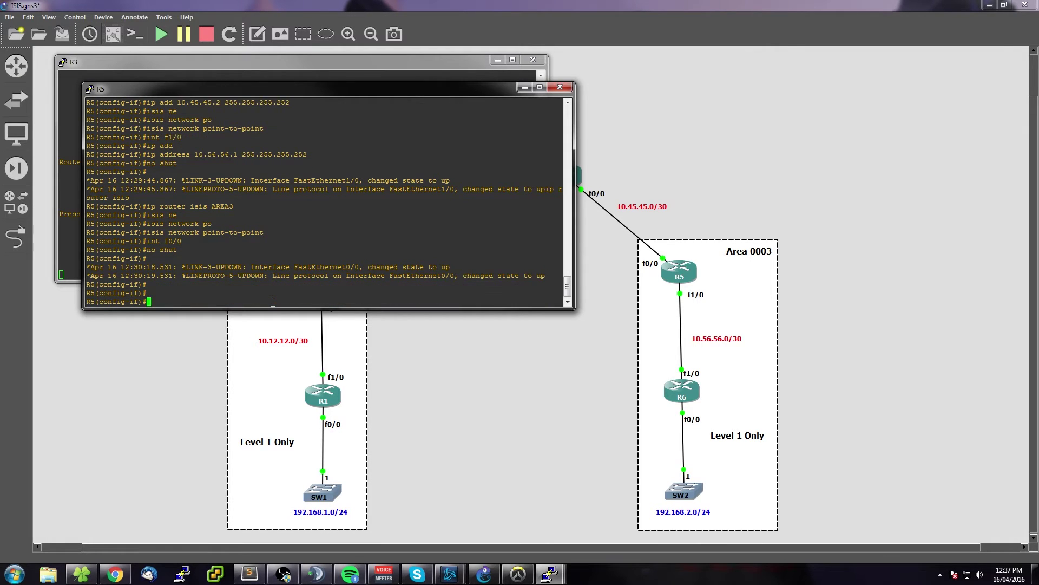
type("end")
key("Return")
type("writ")
key("Return")
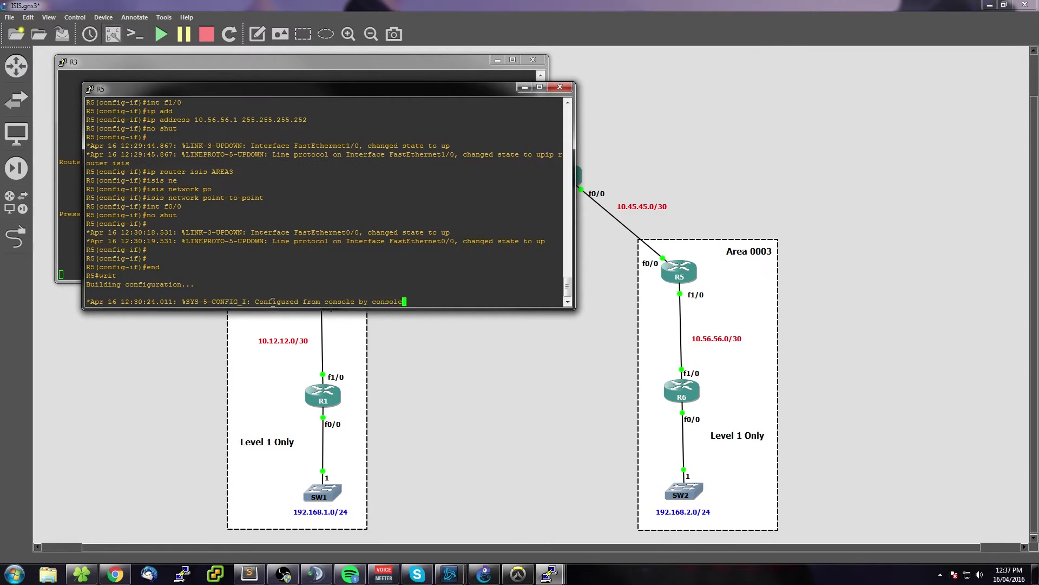
key("Return")
key("Return")
key("Return")
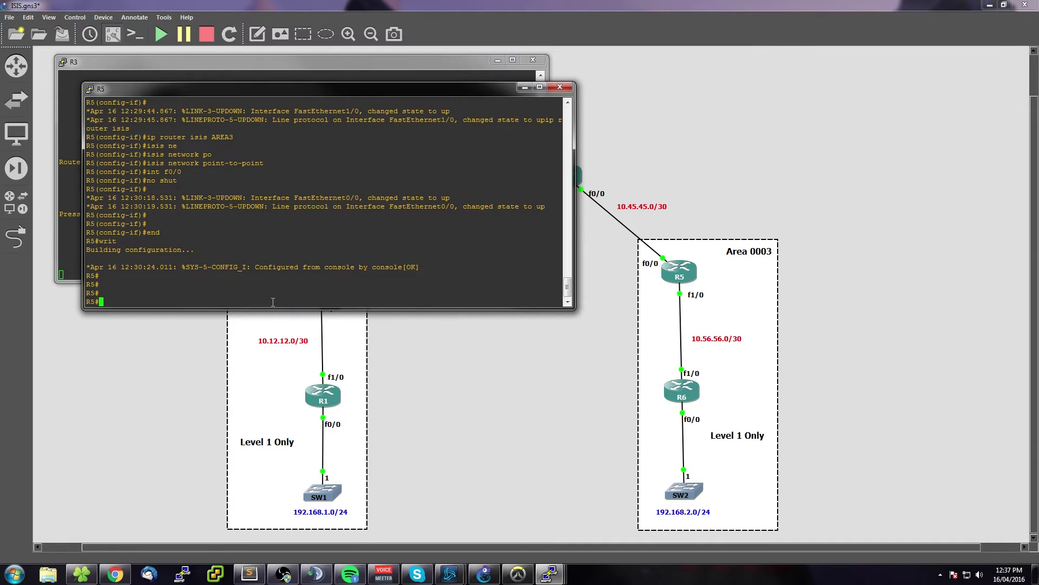
- Display the IS-IS link-state database on R5
type("sh isis da")
key("Tab")
key("Return")
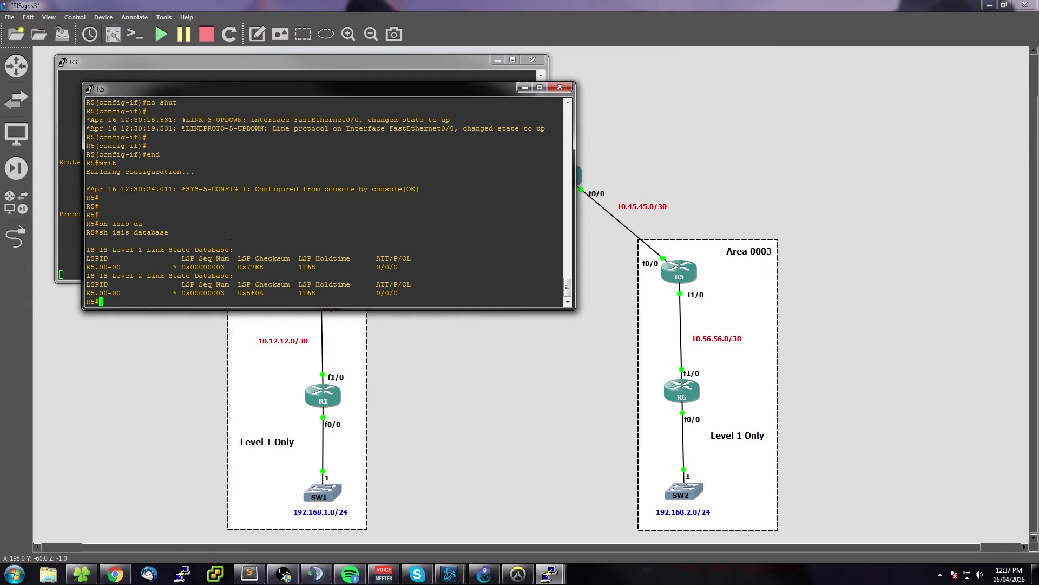
left_click(71, 205)
key("Return")
key("Return")
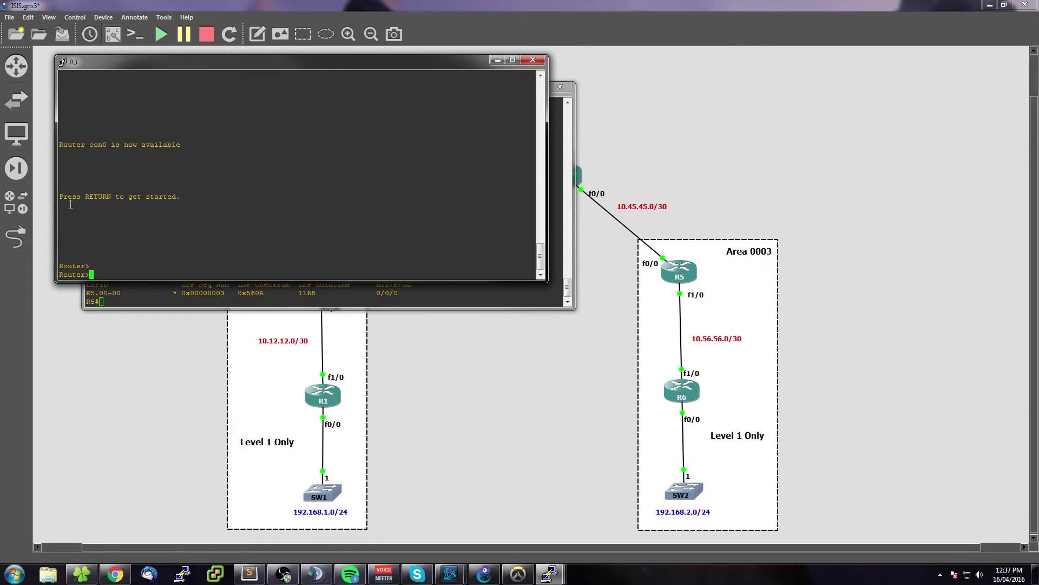
- Bring up R6's console session and enter privileged EXEC mode
left_click(558, 572)
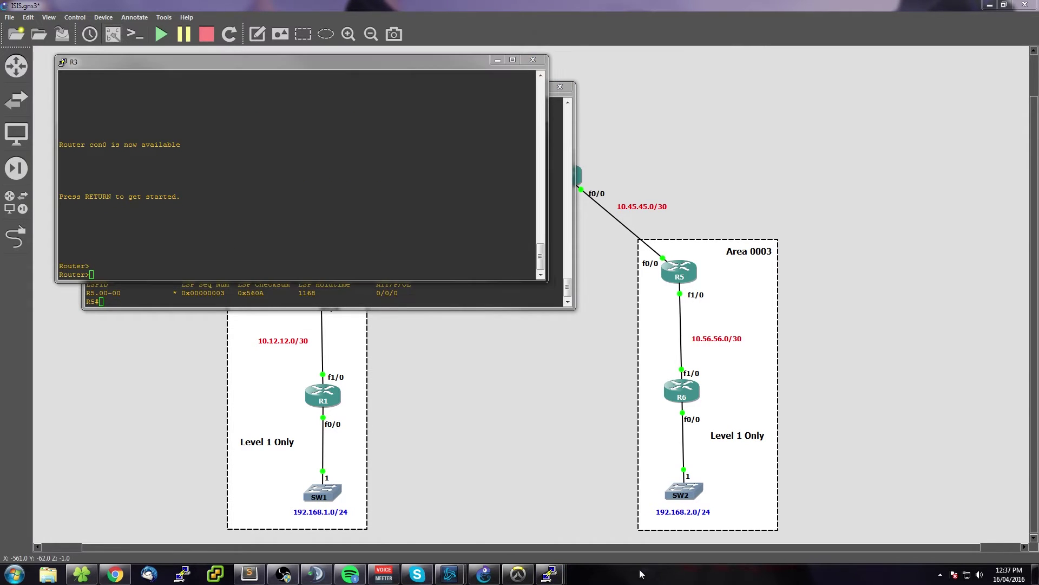
left_click(812, 524)
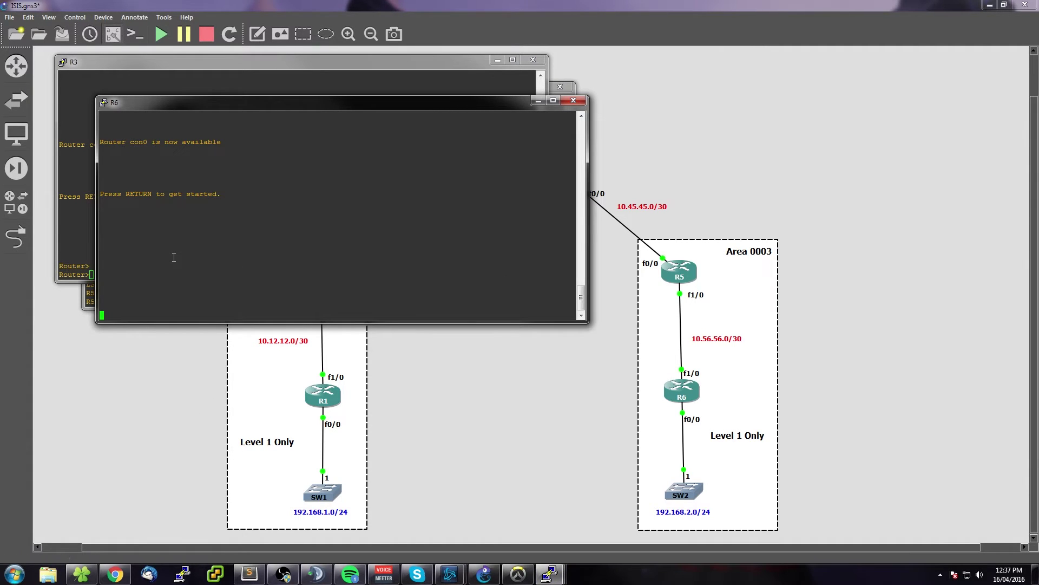
key("Return")
key("Return")
type("en")
key("Return")
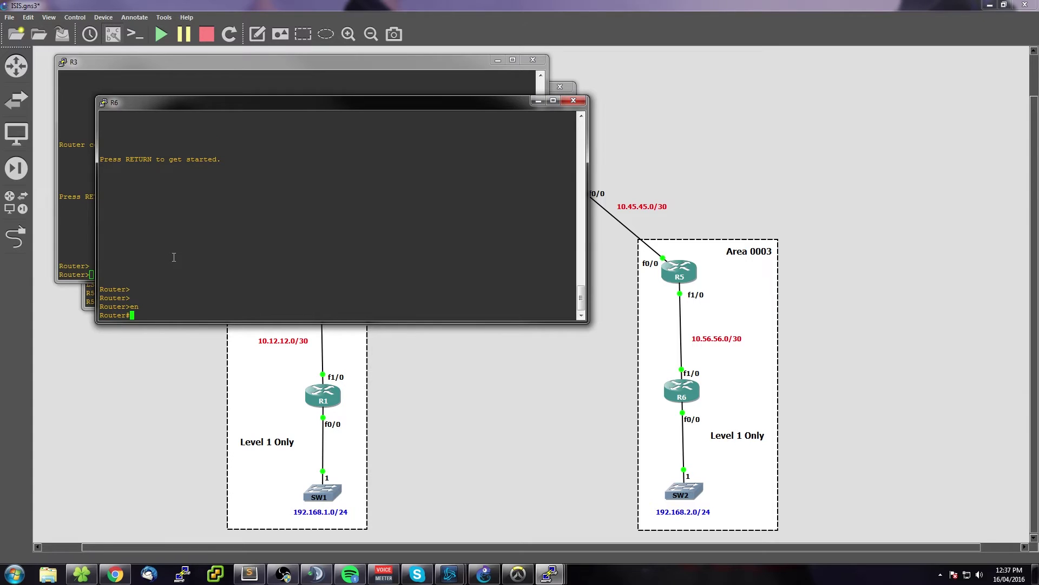
- Enter global configuration mode and set the router's hostname to R6
type("conf t")
key("Return")
type("hostname R6")
key("Return")
key("Return")
key("Return")
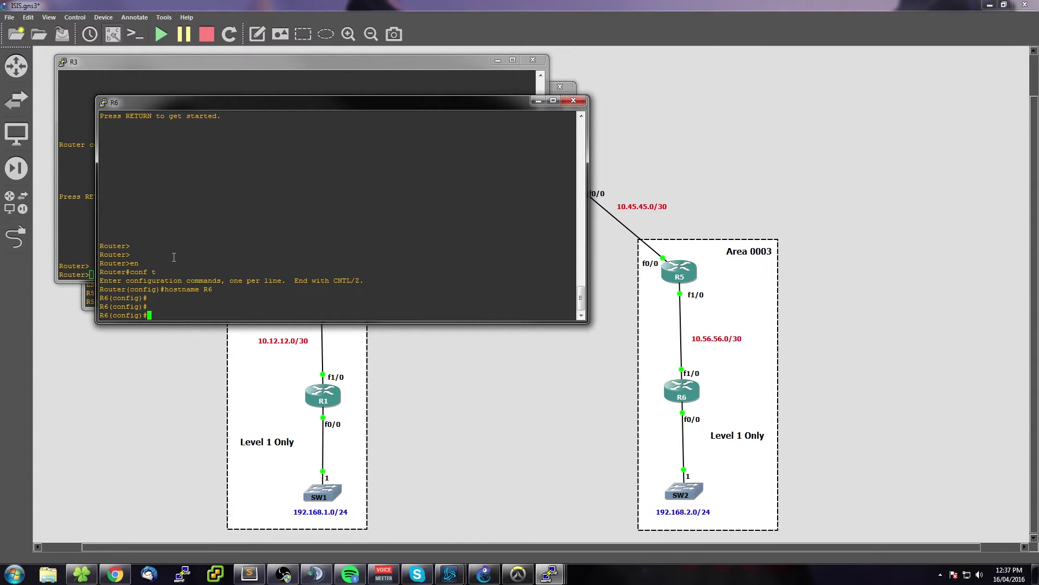
- Create IS-IS process AREA3 on R6 with the NET 47.0003.6666.6666.6666.00
type("router isis ARE")
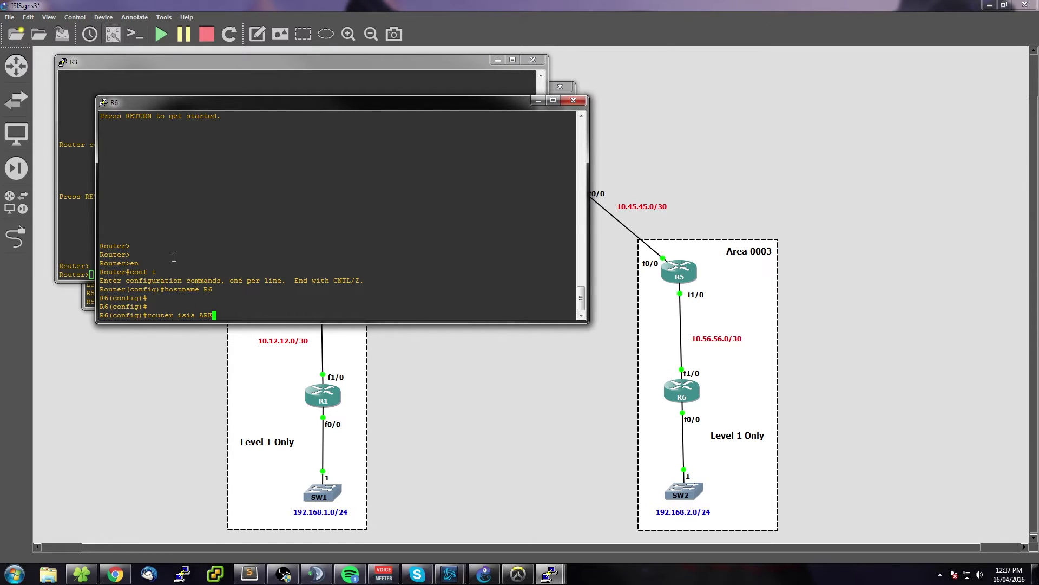
type("A3")
key("Return")
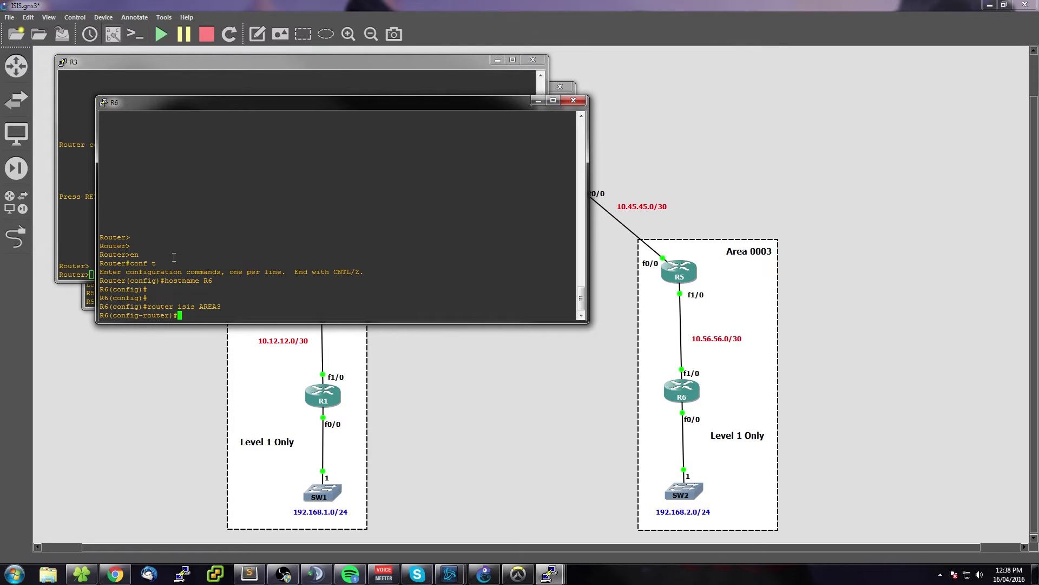
type("net 47.0003")
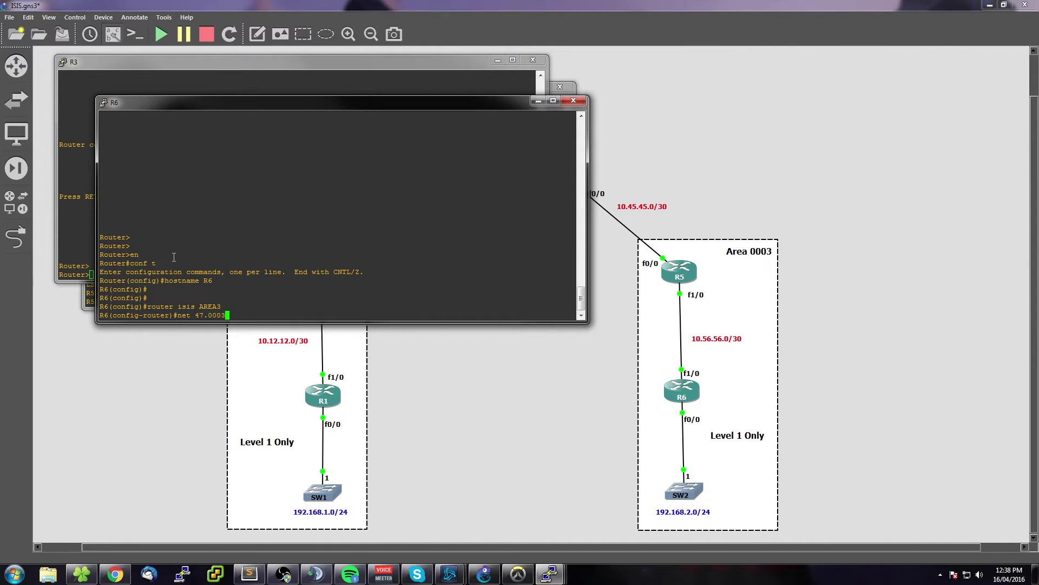
type(".6666.666")
type("6.6666.0")
type("0")
key("Return")
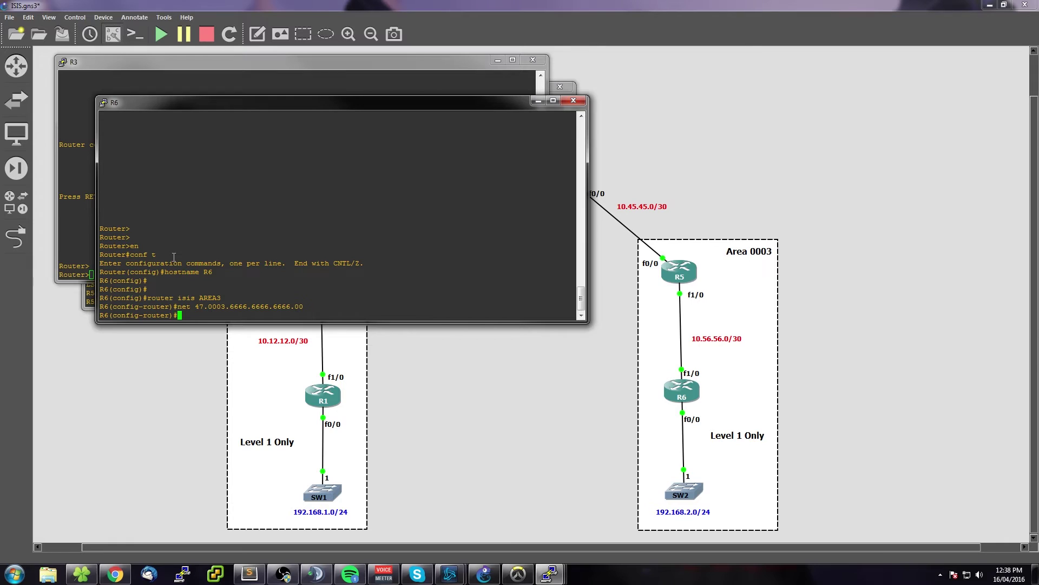
- Set the IS type of R6's AREA3 process to level-1
type("is-type le")
key("Tab")
key("Return")
key("Up")
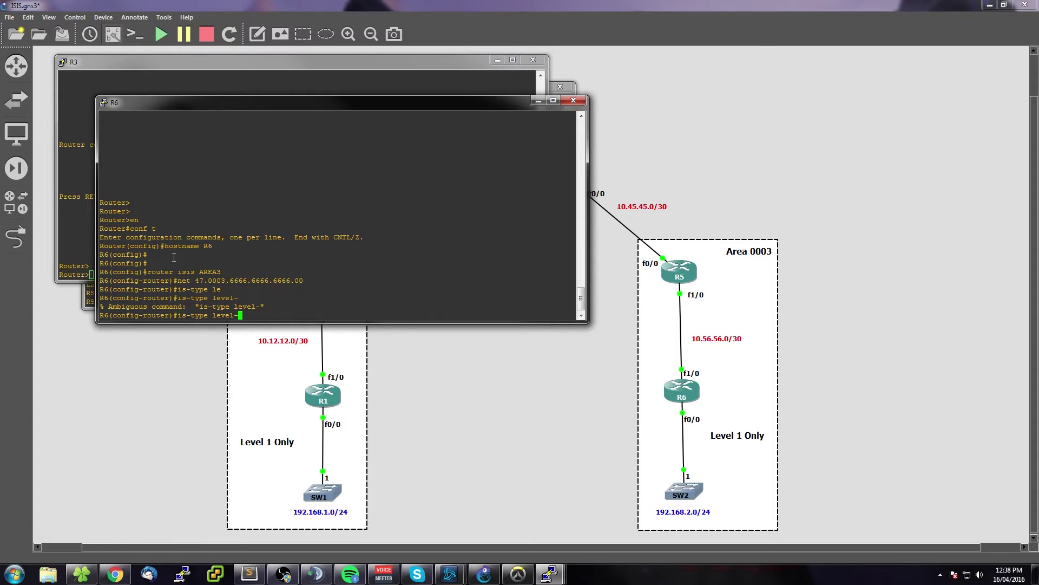
type("1")
key("Return")
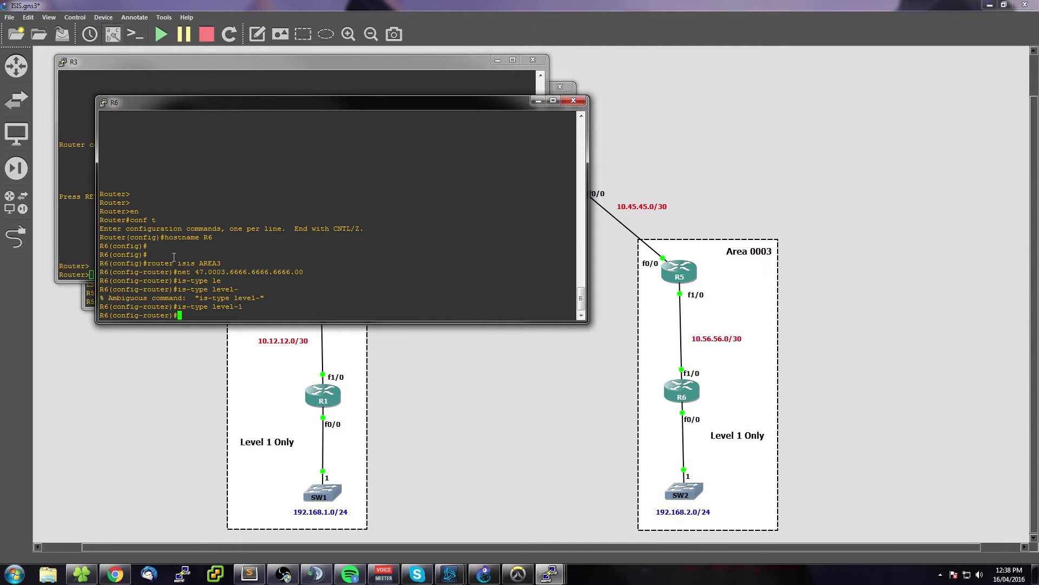
- Create loopback interface lo0 on R6 with IP address 10.6.6.6 and mask 255.255.255.255
type("int lo0")
key("Return")
type("ip")
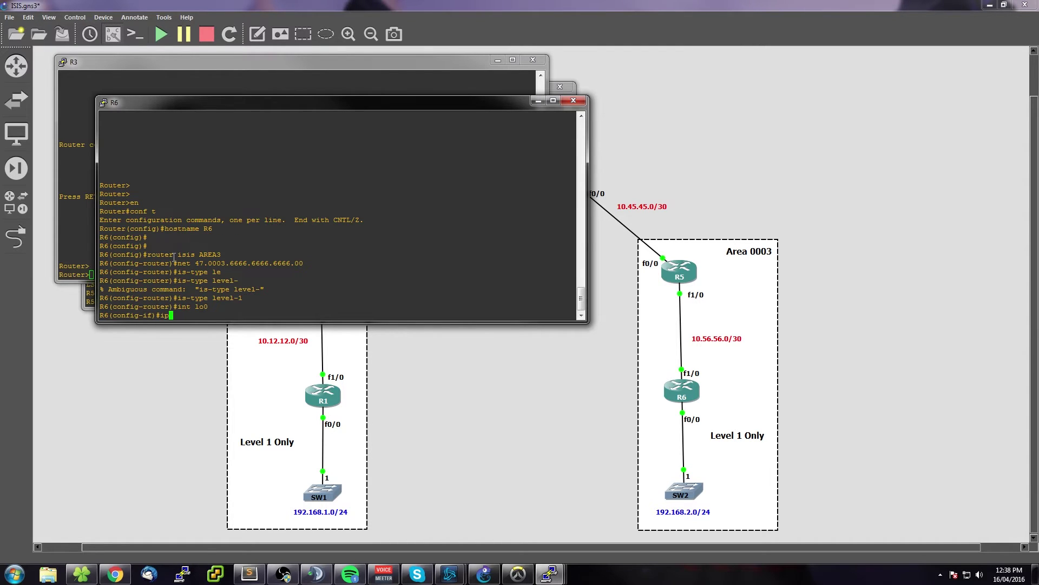
type(" add 10.6.")
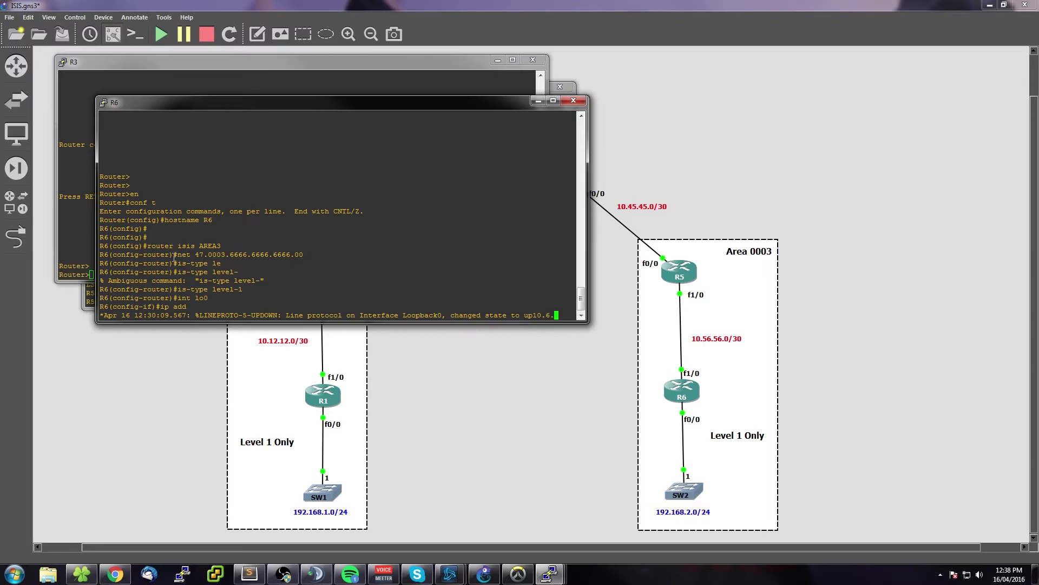
type("6.6 255.")
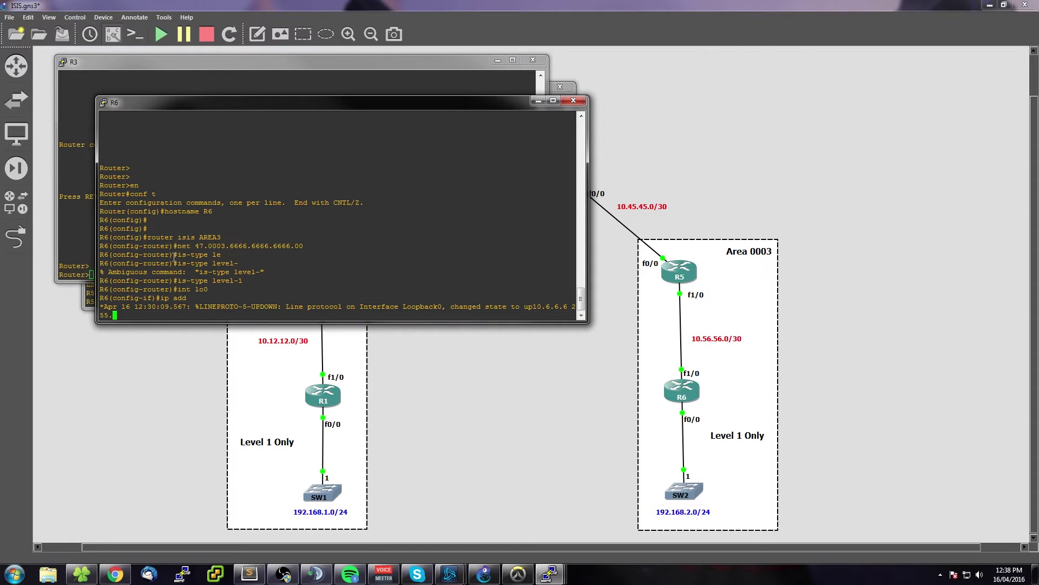
type("255.255.255")
key("Return")
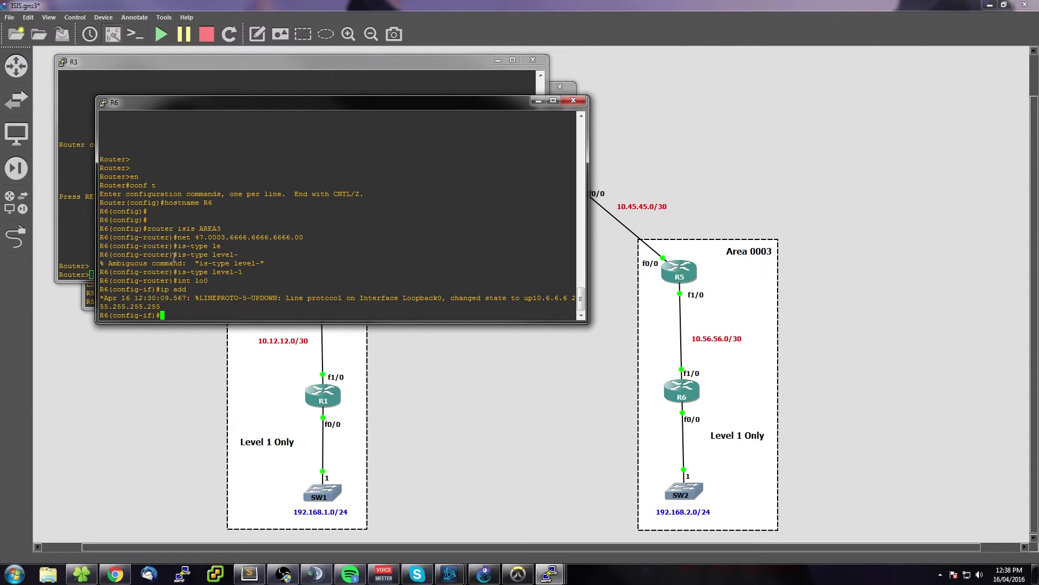
- Enable IS-IS process AREA3 on R6's lo0 interface
type("ip router")
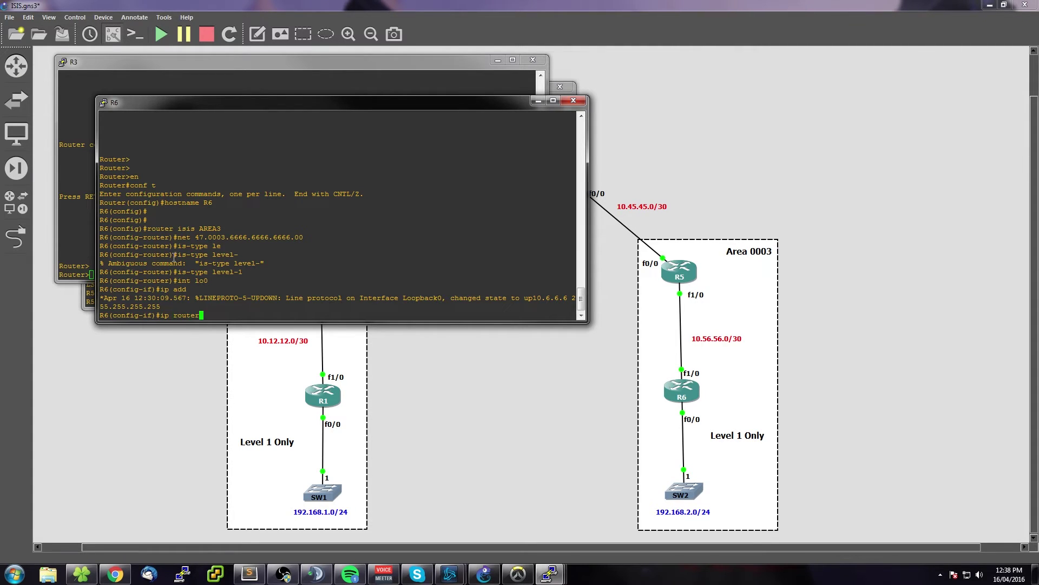
type(" isis AREA3")
key("Return")
- Assign IP address 192.168.2.1 with mask 255.255.255.0 to R6's interface f0/0 and bring the interface up
type("i")
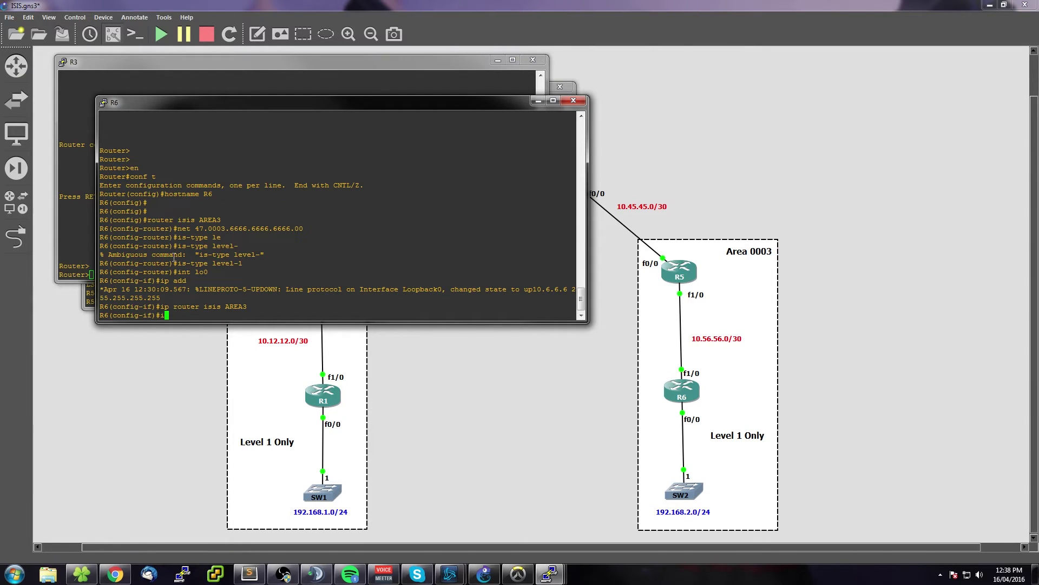
type("nt f0/0")
key("Return")
type("ip add ")
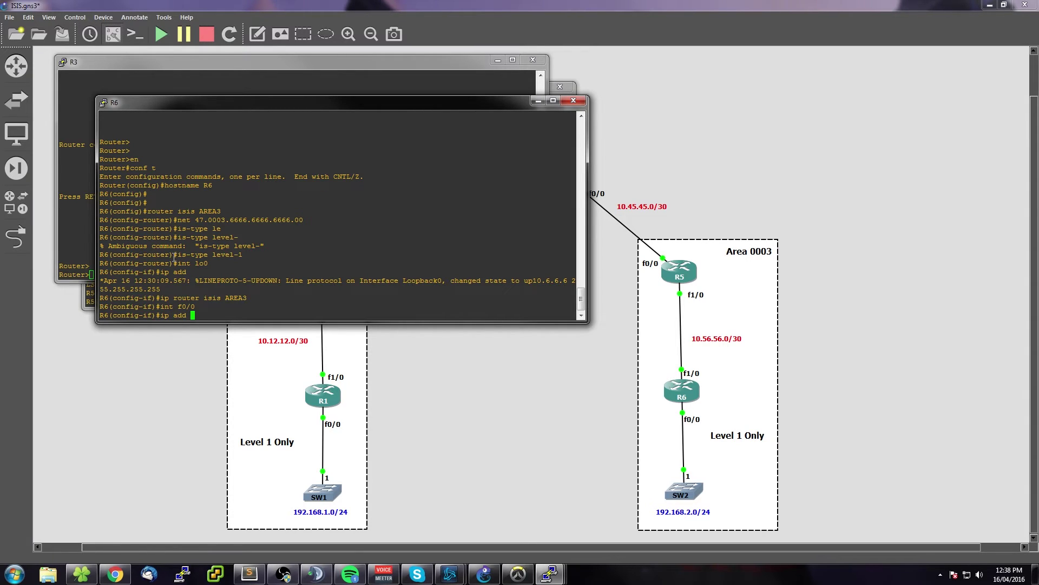
type("192.168.2.1 255.255.255.0")
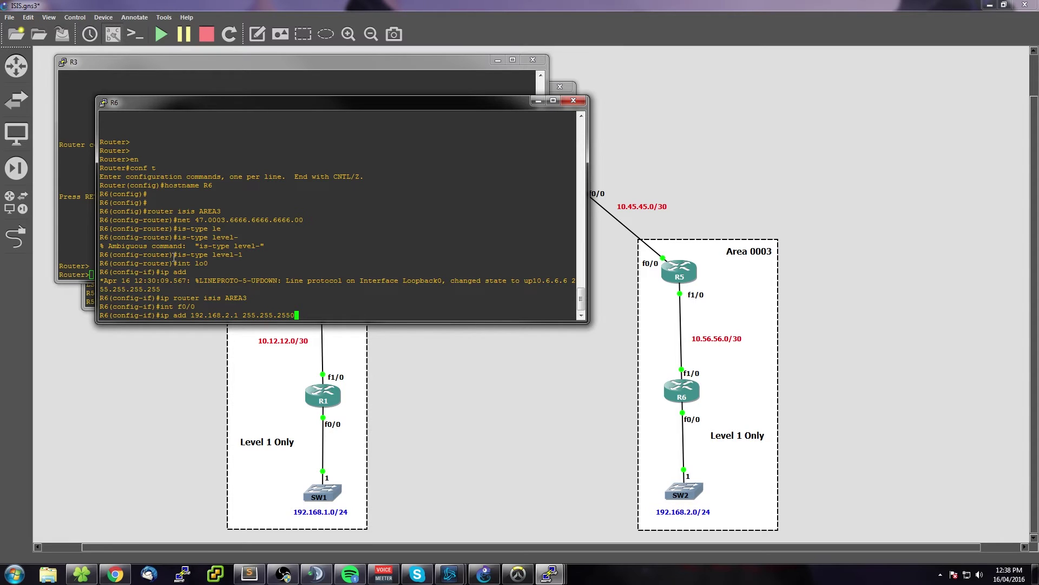
key("Return")
type("no shut")
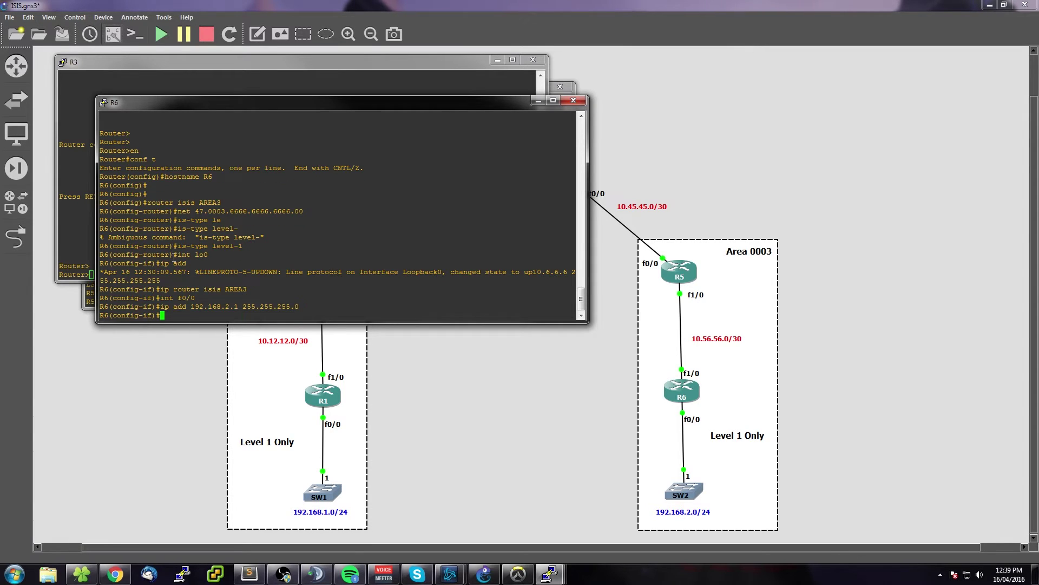
key("Return")
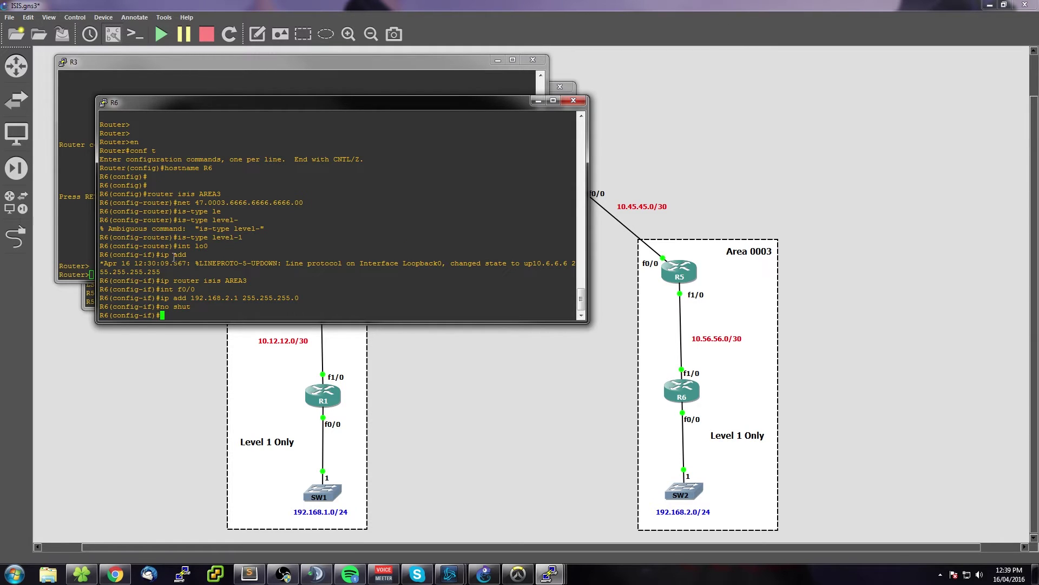
- Enable IS-IS process AREA3 on R6's f0/0 interface and set its IS-IS circuit type to level-1
type("ip router isis A")
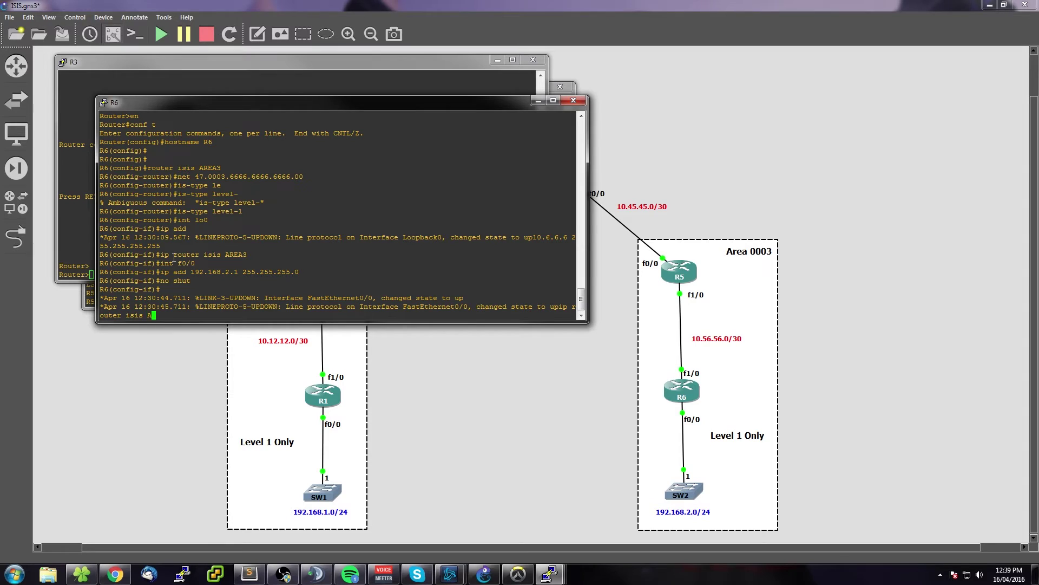
type("REA3")
key("Return")
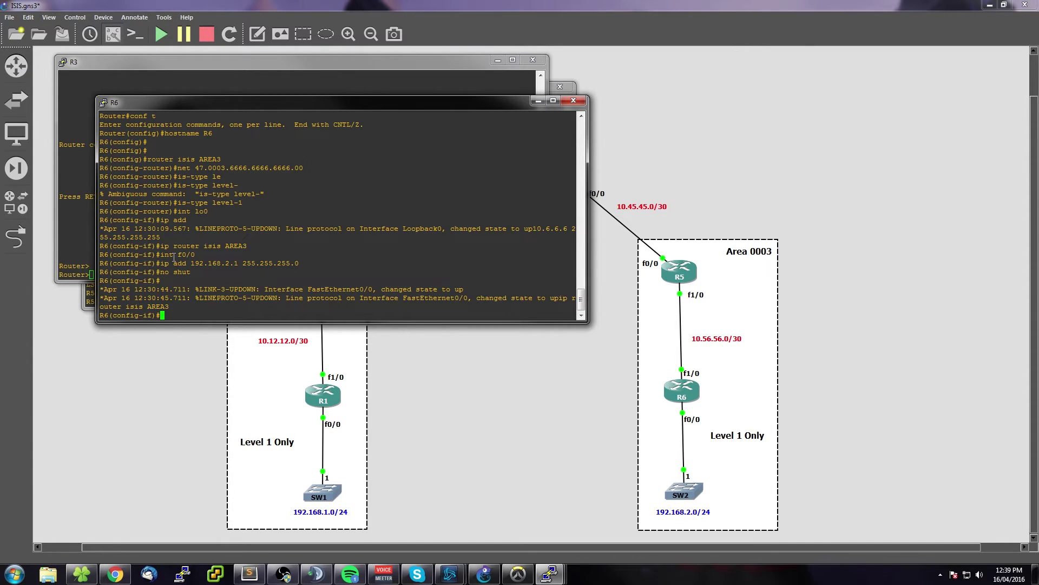
type("isi")
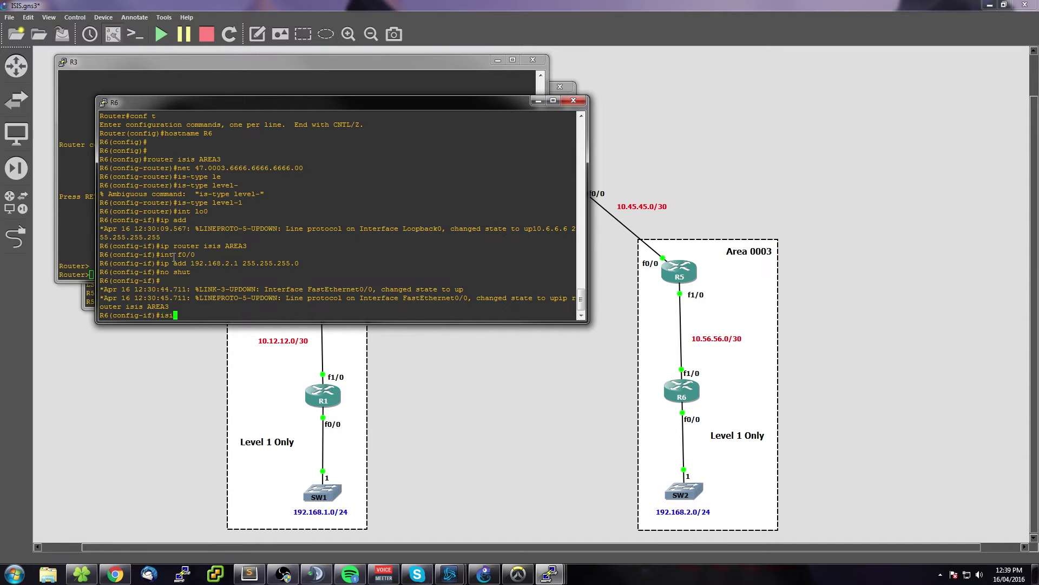
type("s ci")
key("Tab")
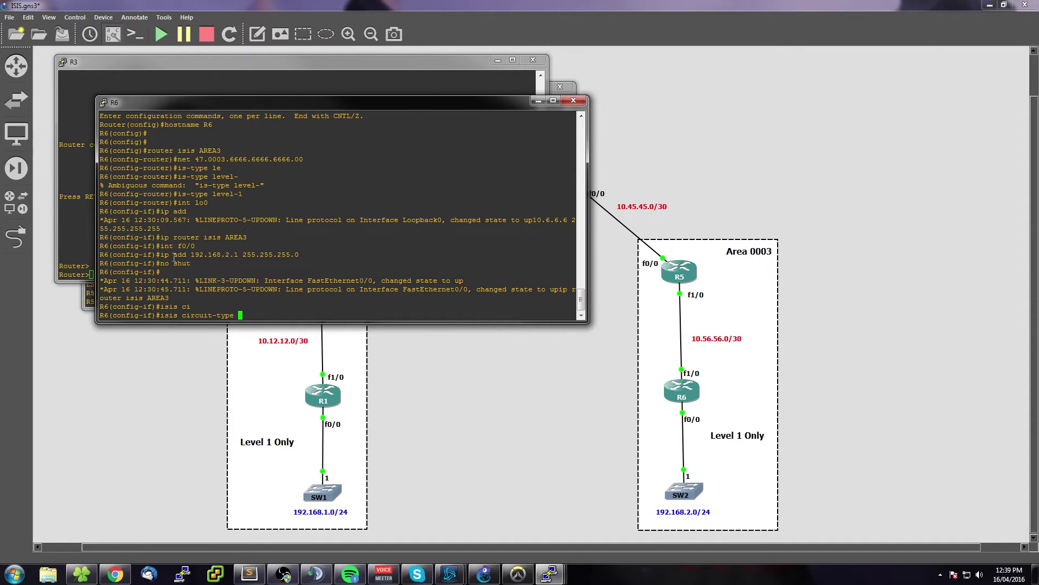
type("1")
key("Tab")
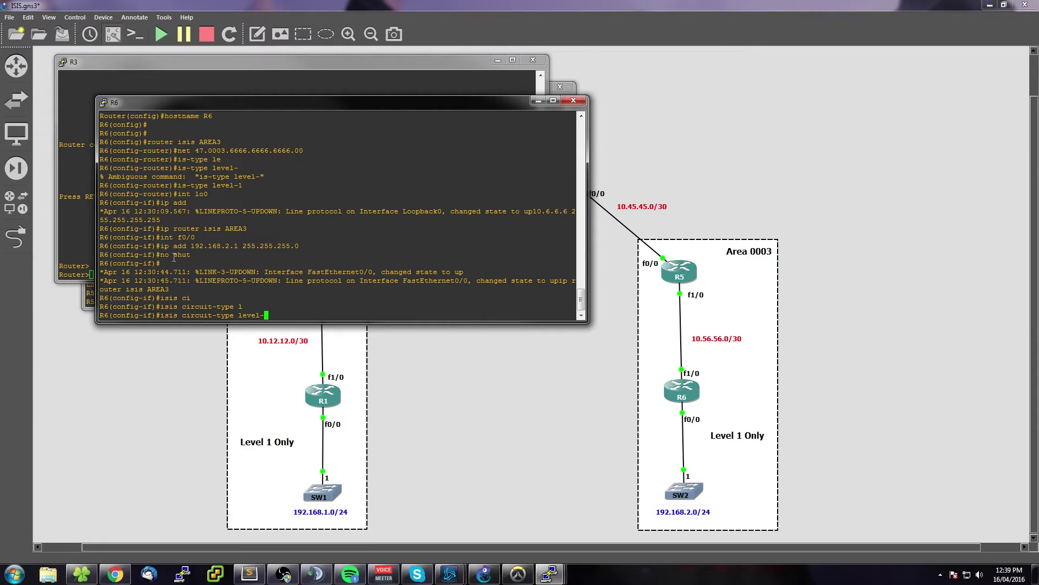
type("1")
key("Return")
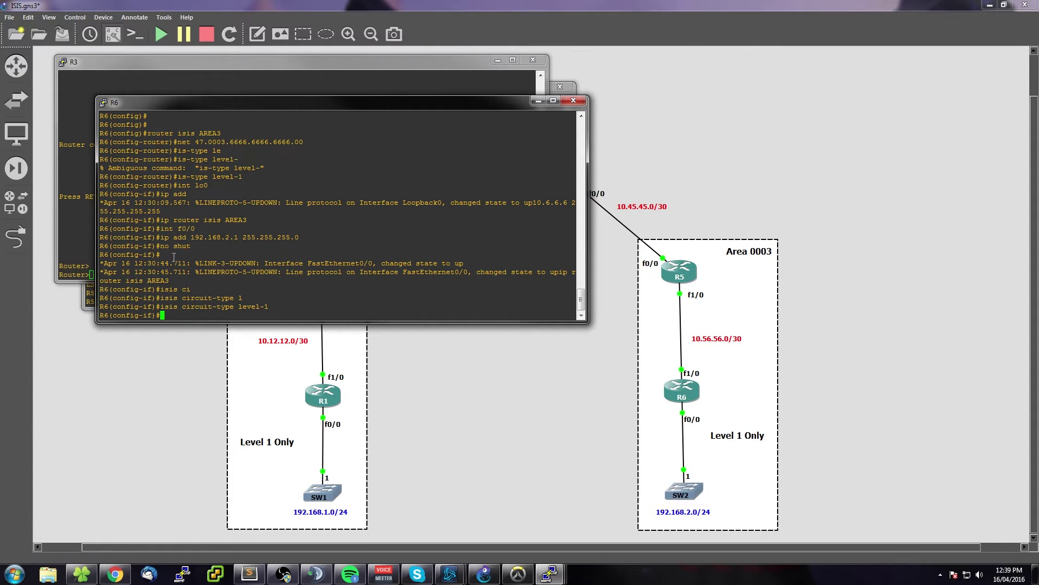
- Assign IP address 10.56.56.2 with mask 255.255.255.252 to R6's interface f1/0 and bring the interface up
type("i")
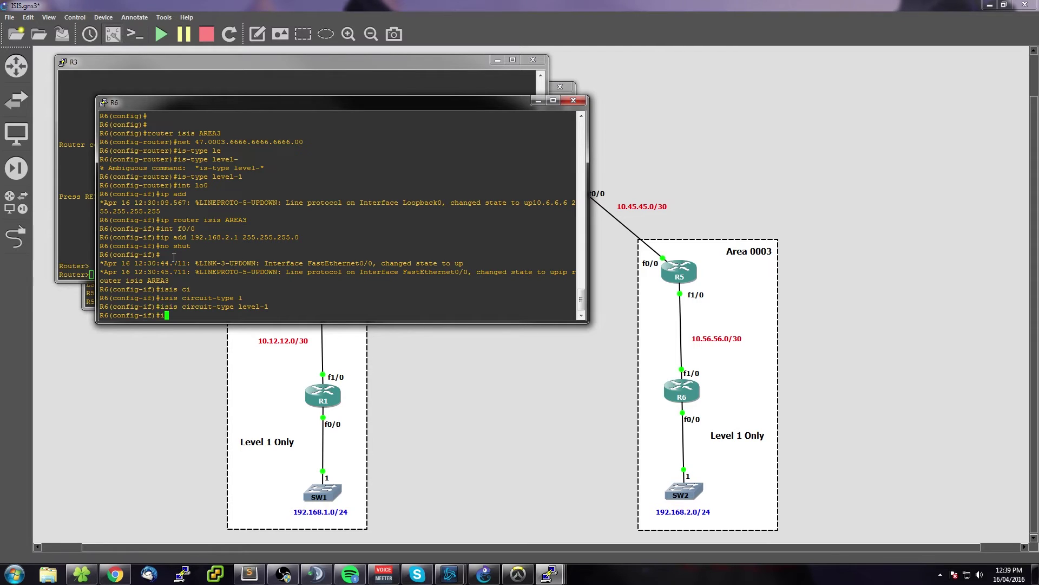
type("nt f1/0")
key("Return")
type("ip add 10")
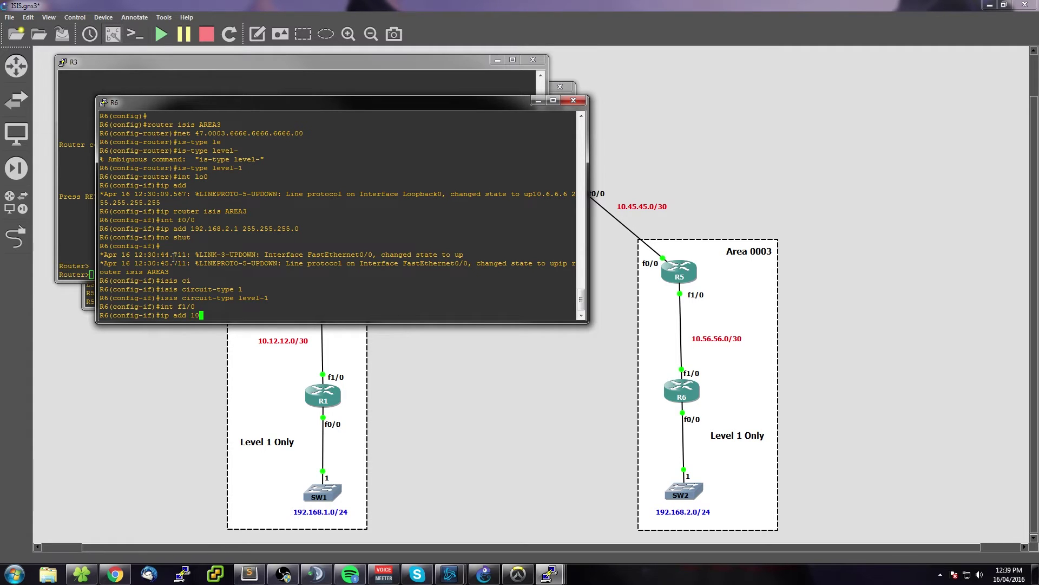
type(".56.56.2 255.255.255.252")
key("Return")
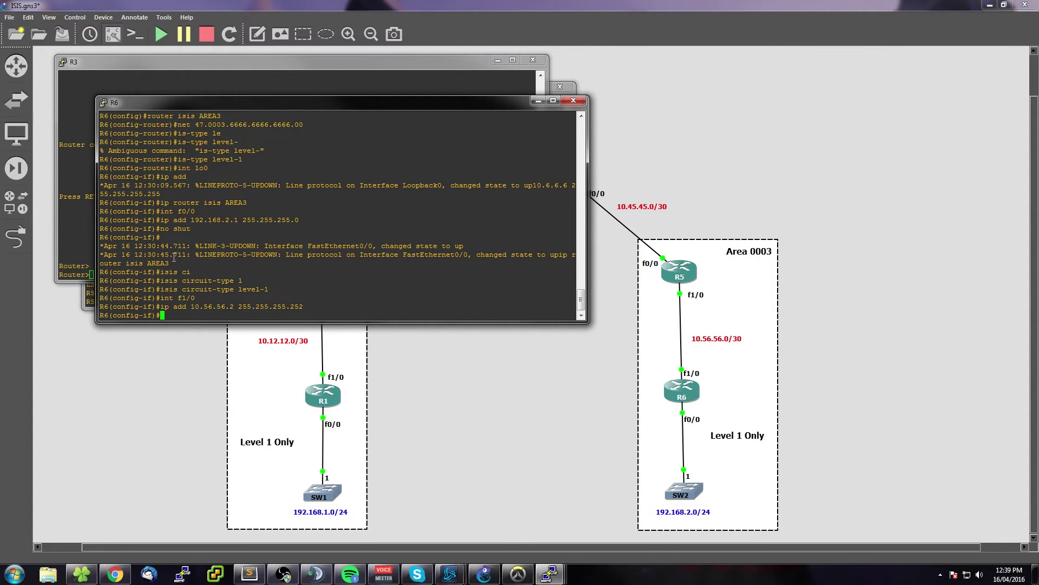
type("no shut")
key("Return")
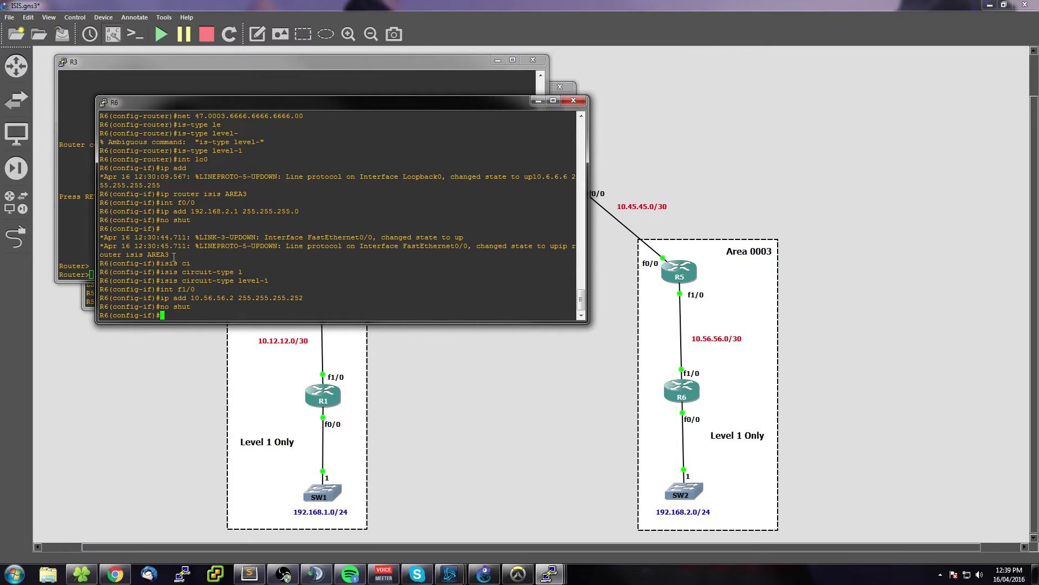
- Enable IS-IS process AREA3 on R6's f1/0 interface and set its IS-IS network type to point-to-point
type("ip router isis ")
type("ARE")
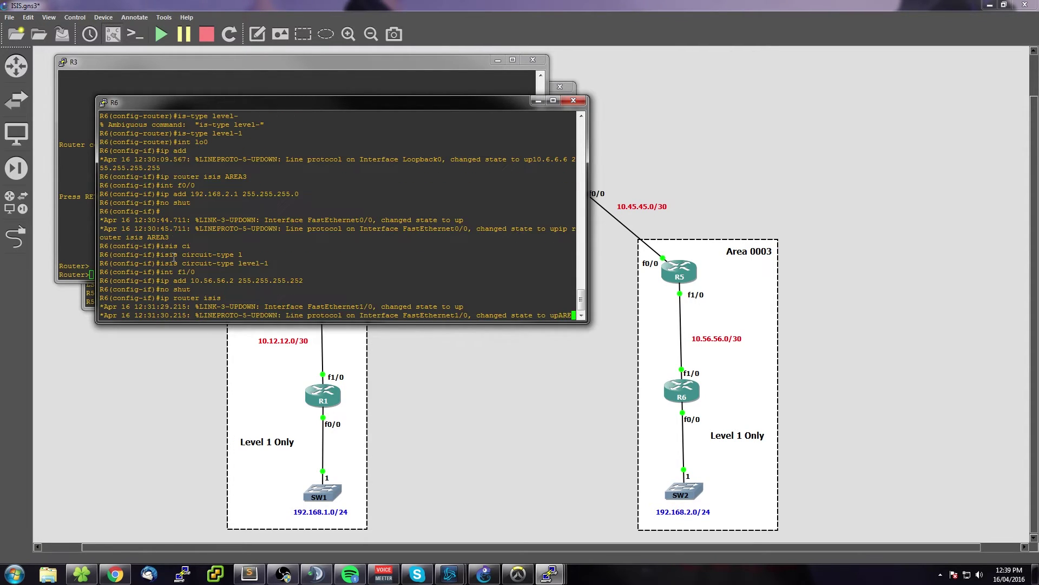
type("A3")
key("Return")
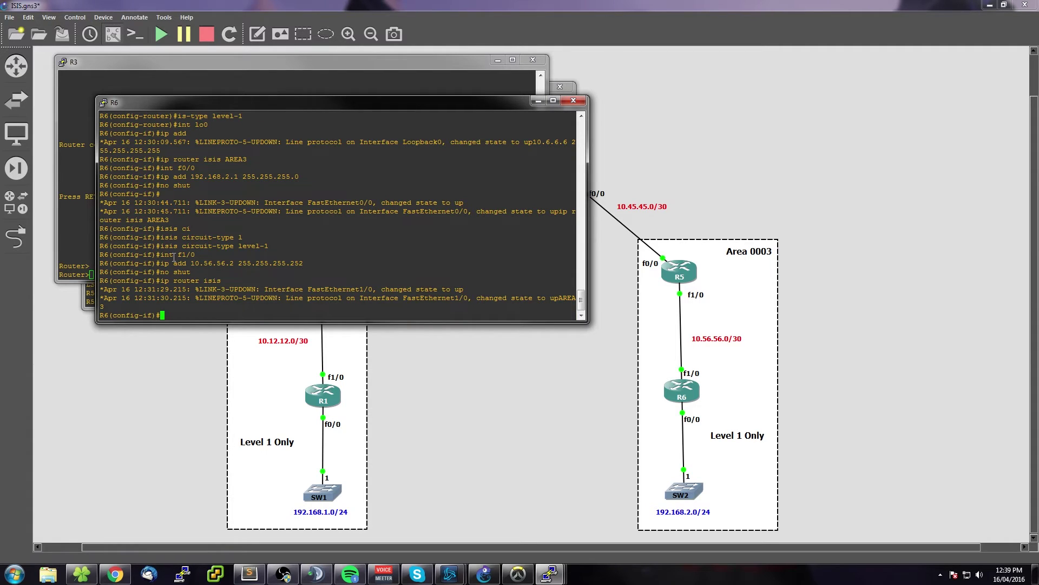
type("isis net")
key("Tab")
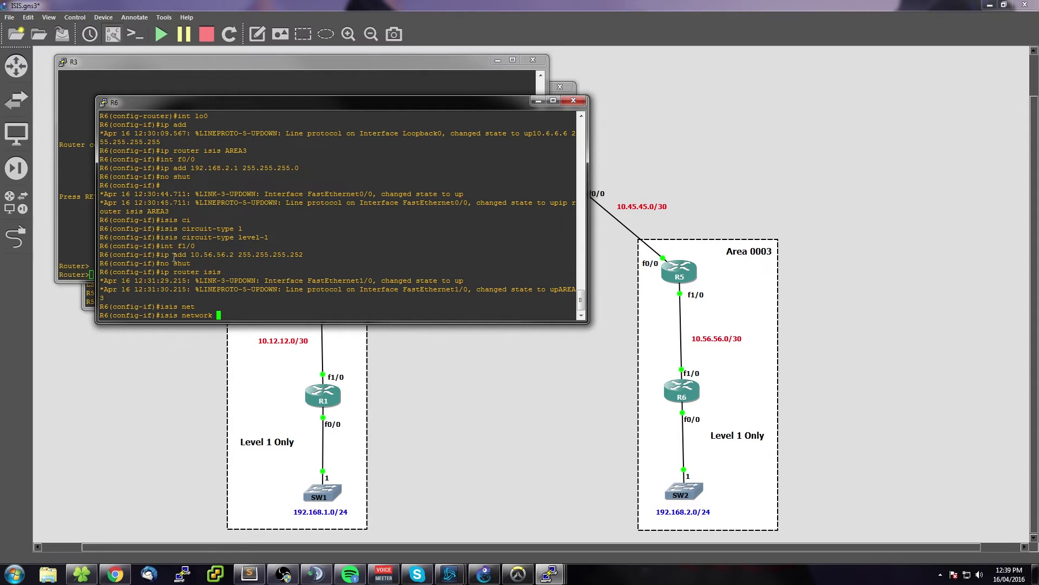
type("po")
key("Tab")
key("Return")
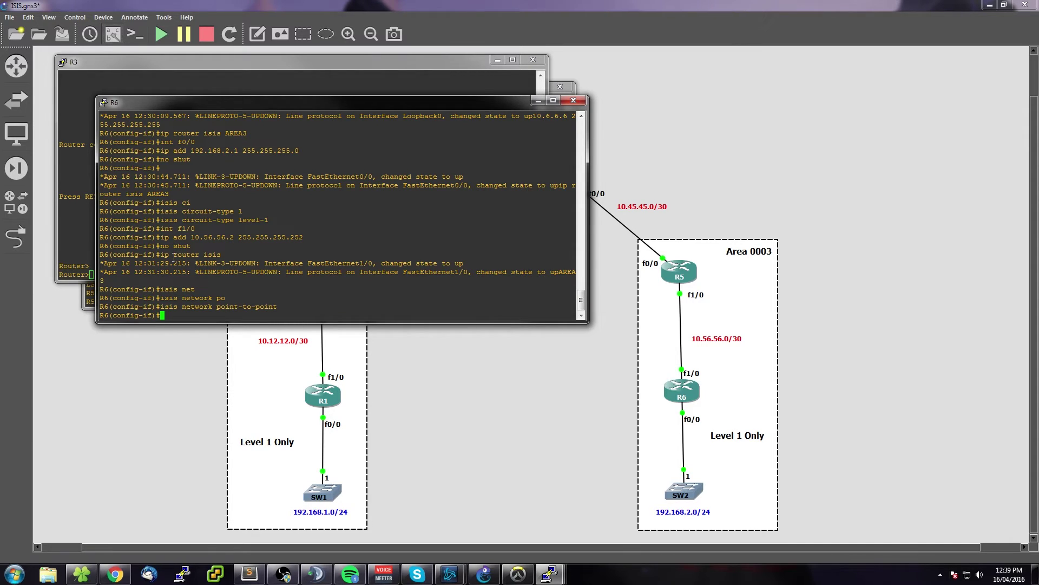
- Set the IS-IS circuit type of R6's f1/0 interface to level-1
type("is")
key("Tab")
type("is ci")
key("Tab")
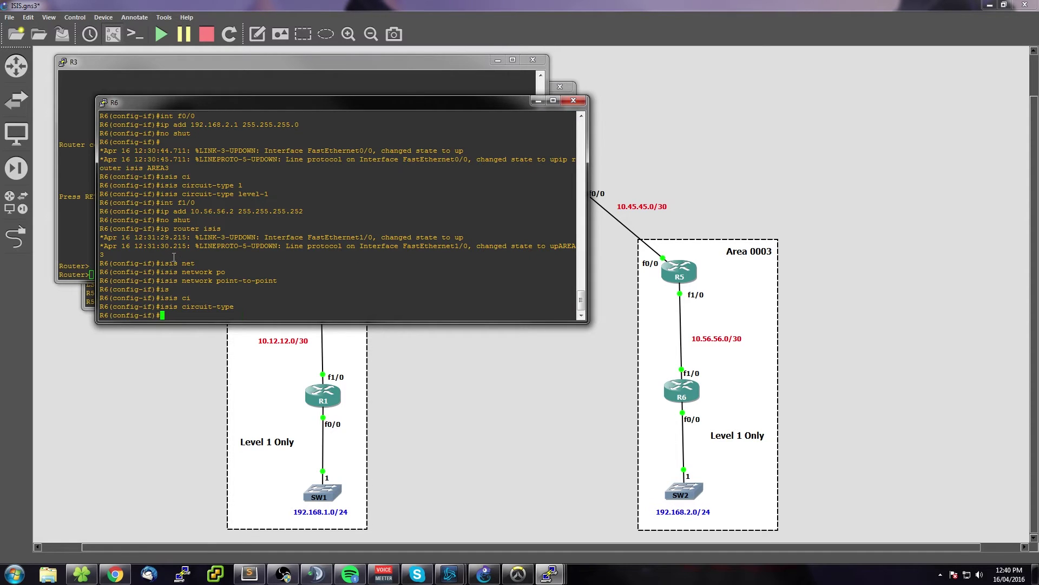
key("Up")
type("le")
key("Tab")
type("vel-")
key("Return")
type("1")
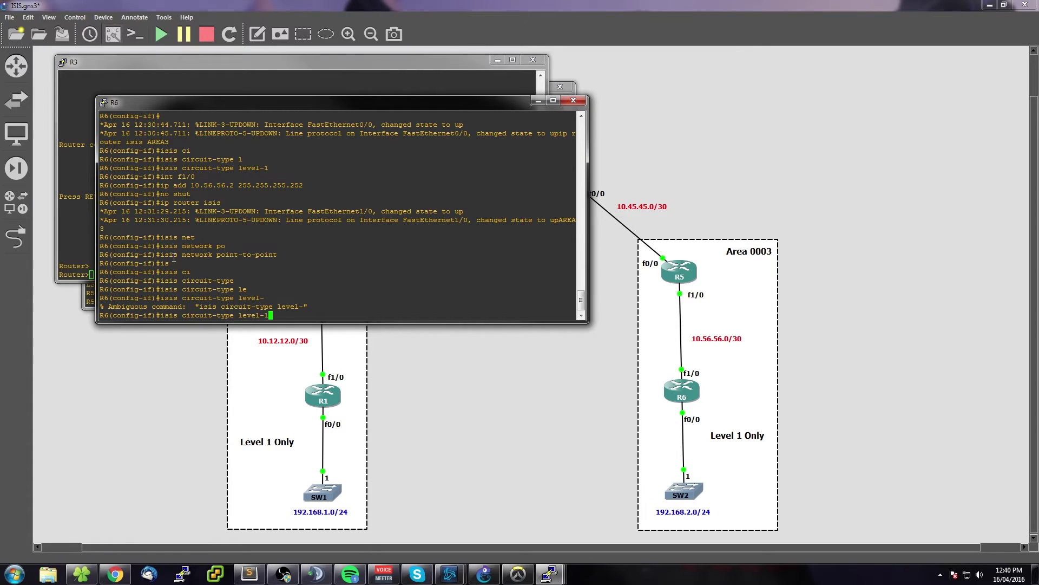
key("Return")
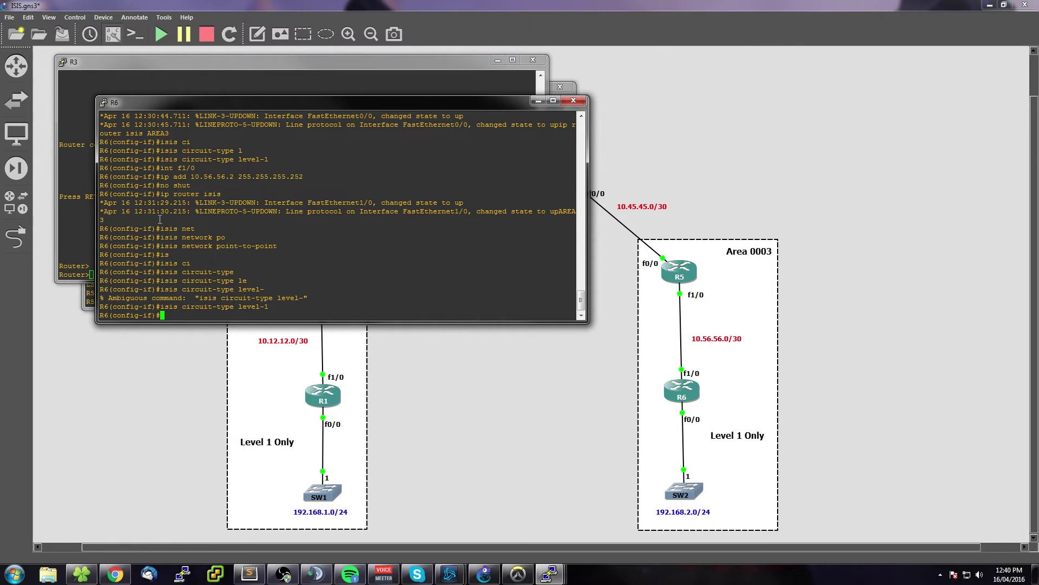
- In R5's console, set the IS-IS circuit type of interface f1/0 to level-1
left_click(87, 304)
key("Return")
key("Return")
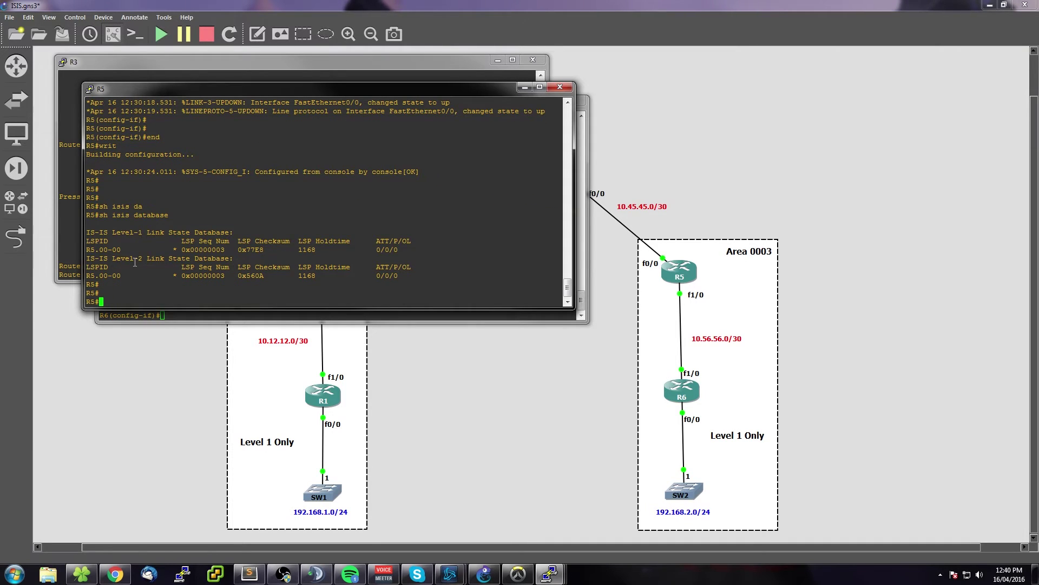
type("conf t")
key("Return")
type("int f")
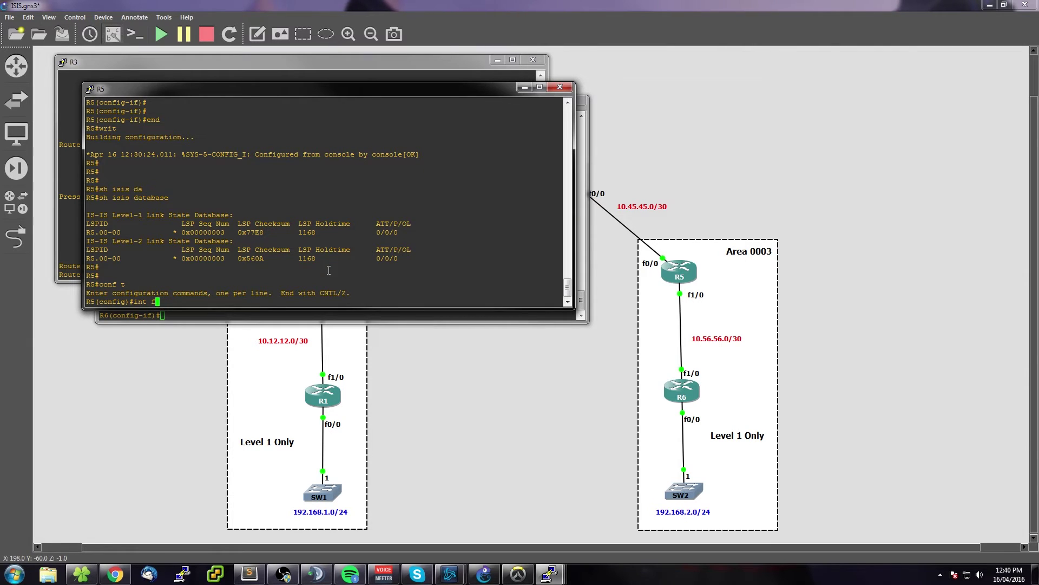
type("1/0")
key("Return")
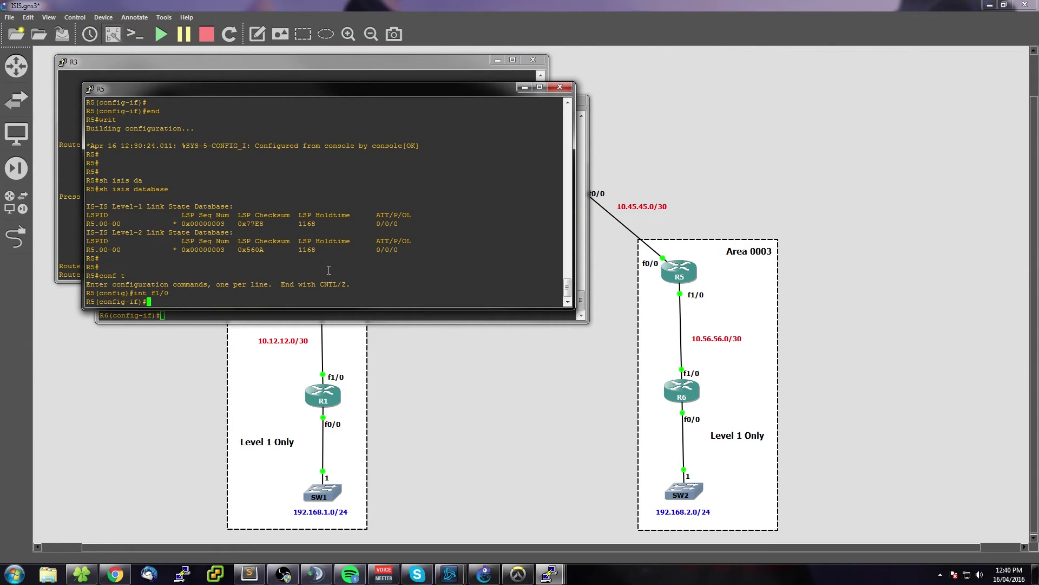
type("isis ci")
key("Tab")
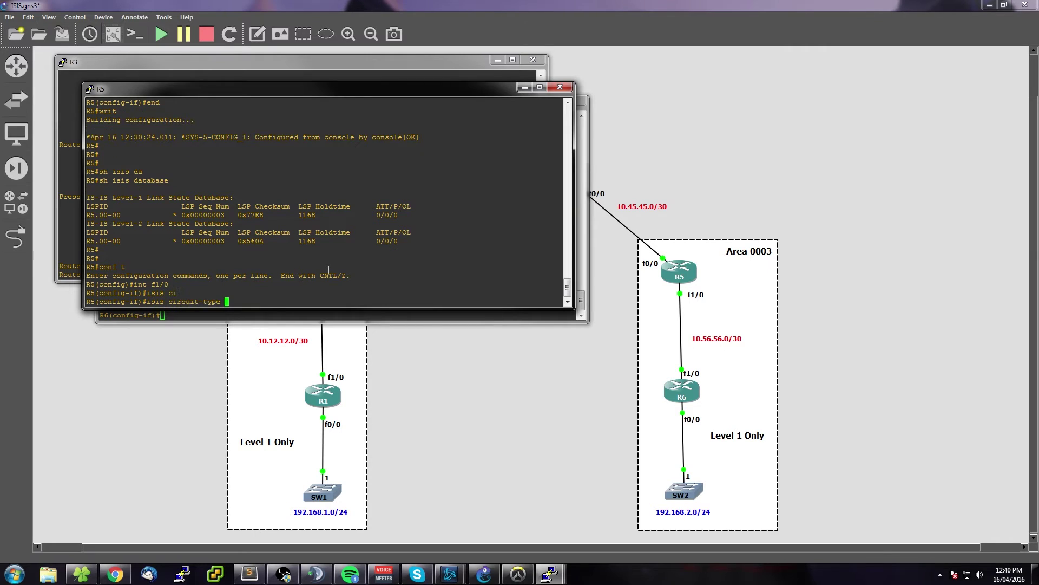
type("le")
key("Tab")
key("Return")
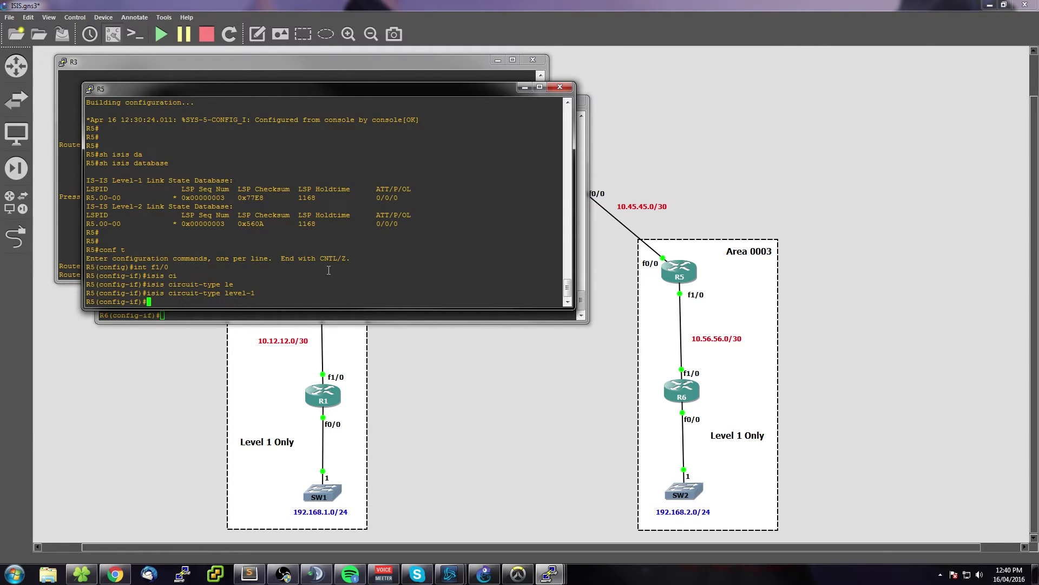
- Leave configuration mode on R5 and save its running configuration
type("end")
key("Return")
type("writ")
key("Return")
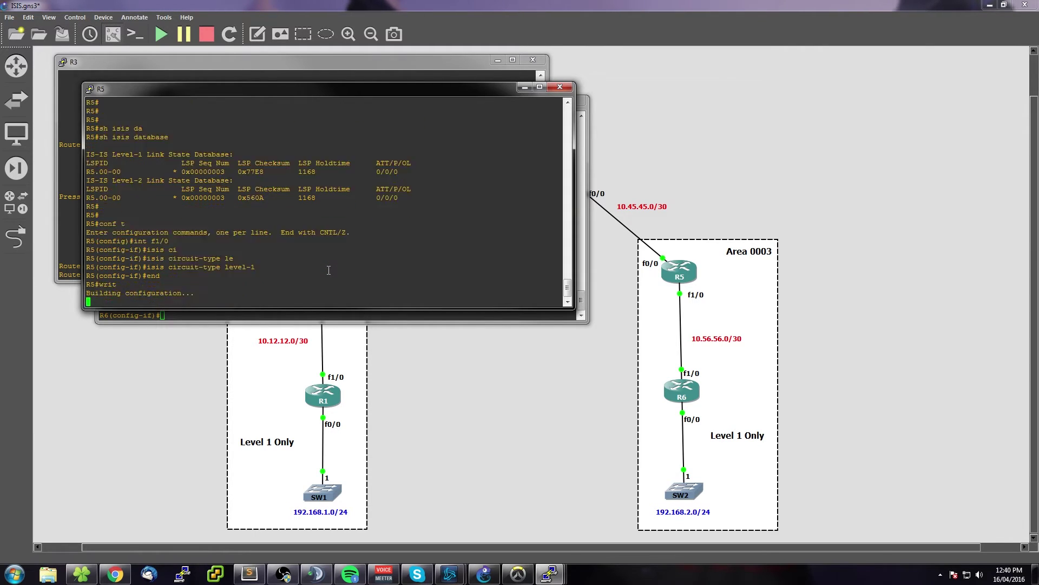
- In R6's console, leave configuration mode and save the running configuration
left_click(213, 316)
key("Return")
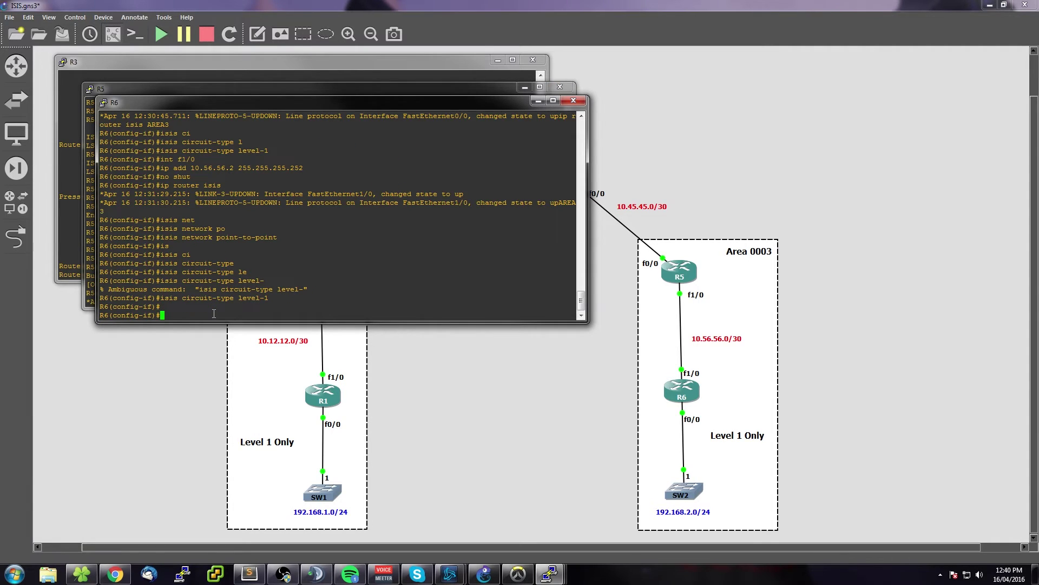
type("end")
key("Return")
type("wr")
key("Return")
key("Return")
key("Return")
key("Return")
- Display R6's IP routing table and examine its connected and IS-IS Level 1 routes
type("sh ip route")
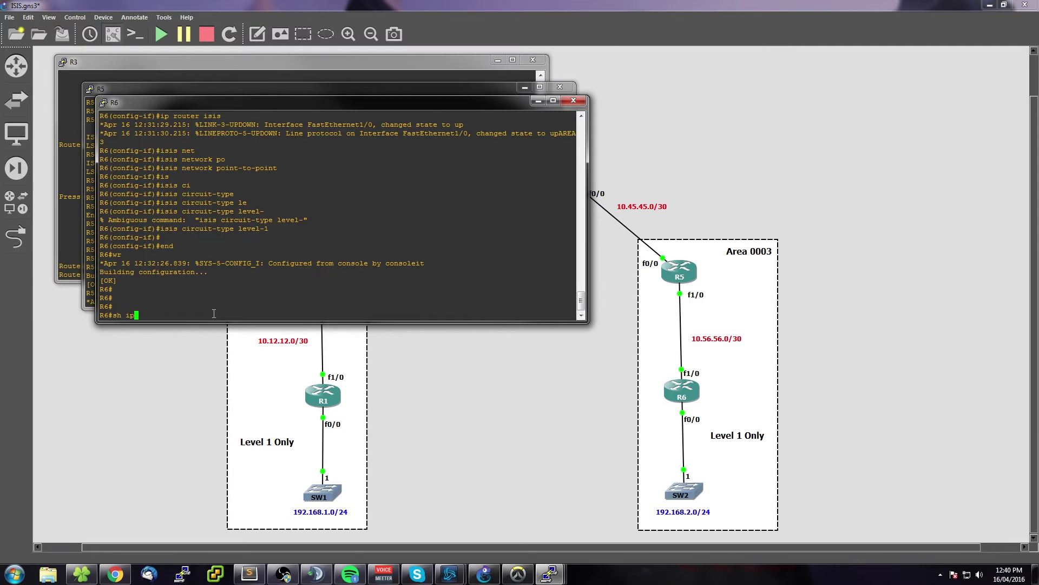
key("Return")
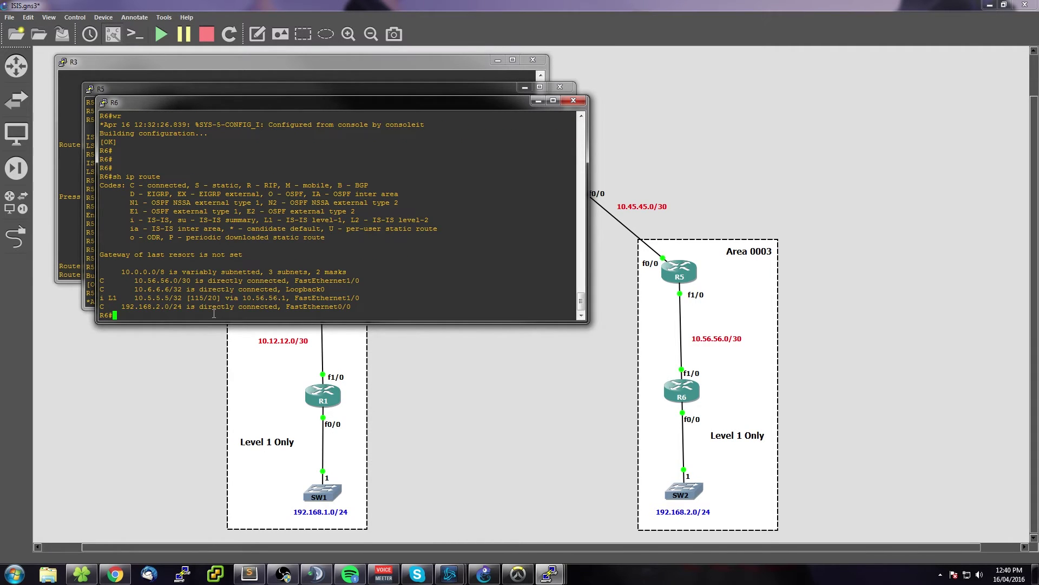
double_click(113, 297)
left_click_drag(114, 297, 192, 297)
left_click_drag(134, 281, 195, 281)
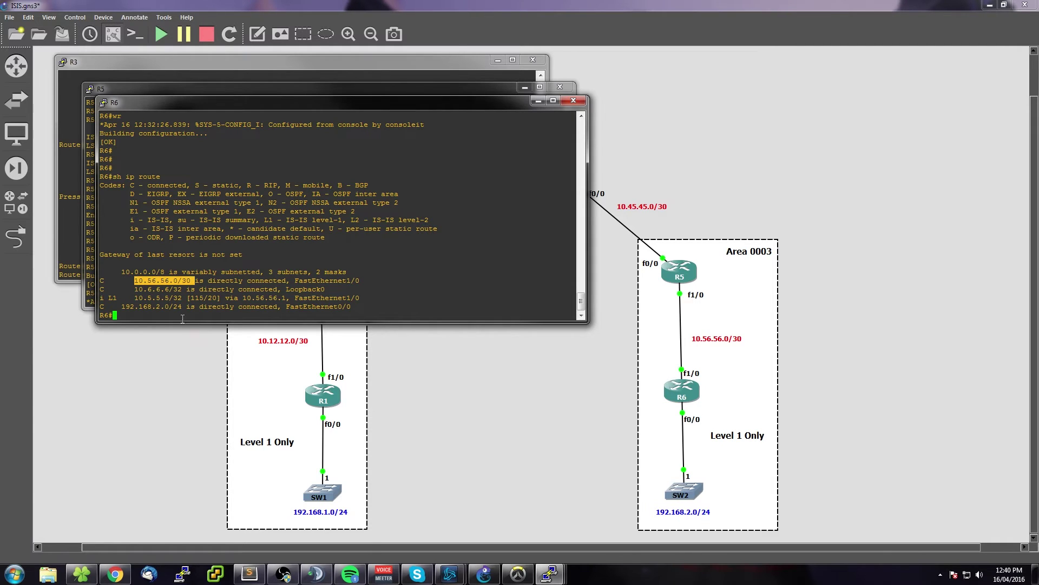
left_click(157, 273)
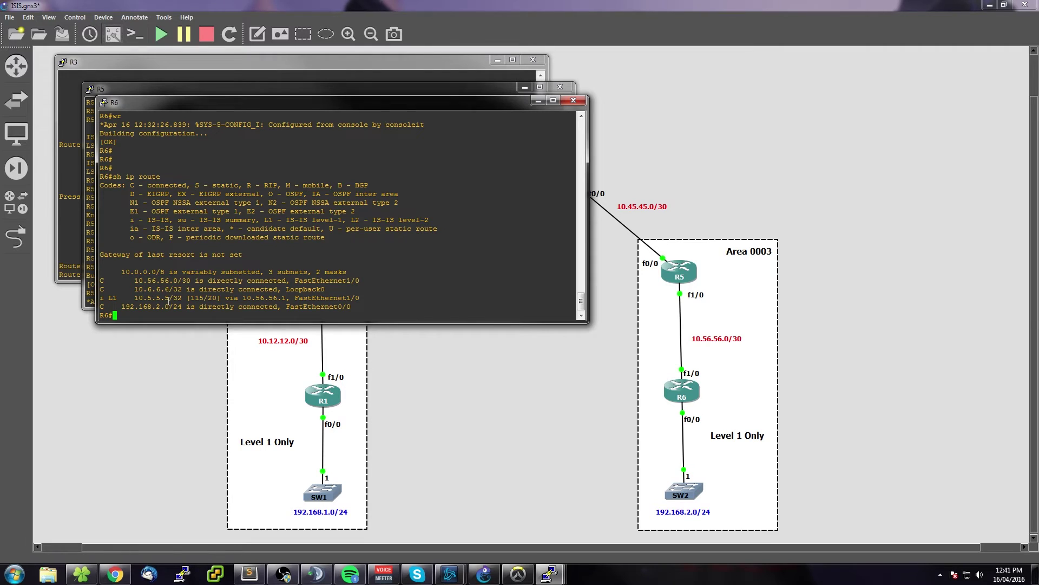
triple_click(188, 298)
left_click(187, 298)
left_click_drag(187, 301, 172, 272)
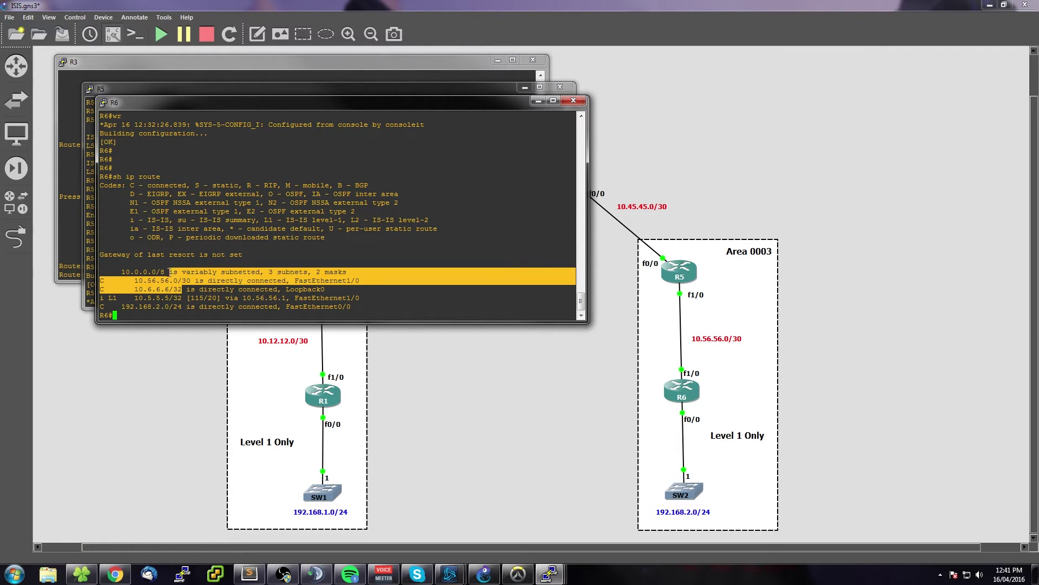
triple_click(146, 289)
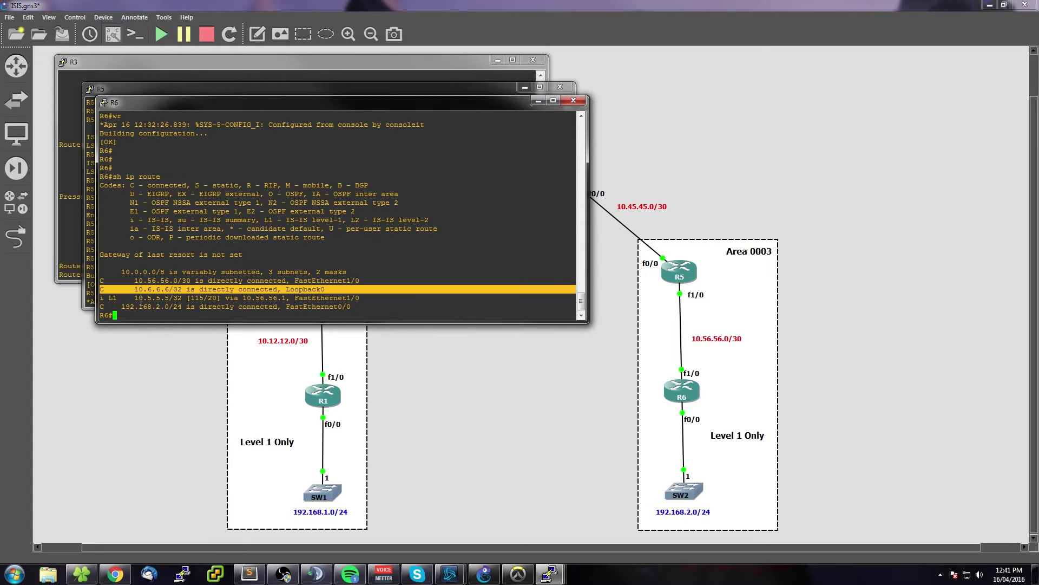
left_click(140, 304)
- Bring up R2's console and examine the directly connected routes in its routing table for comparison
key("alt+Tab")
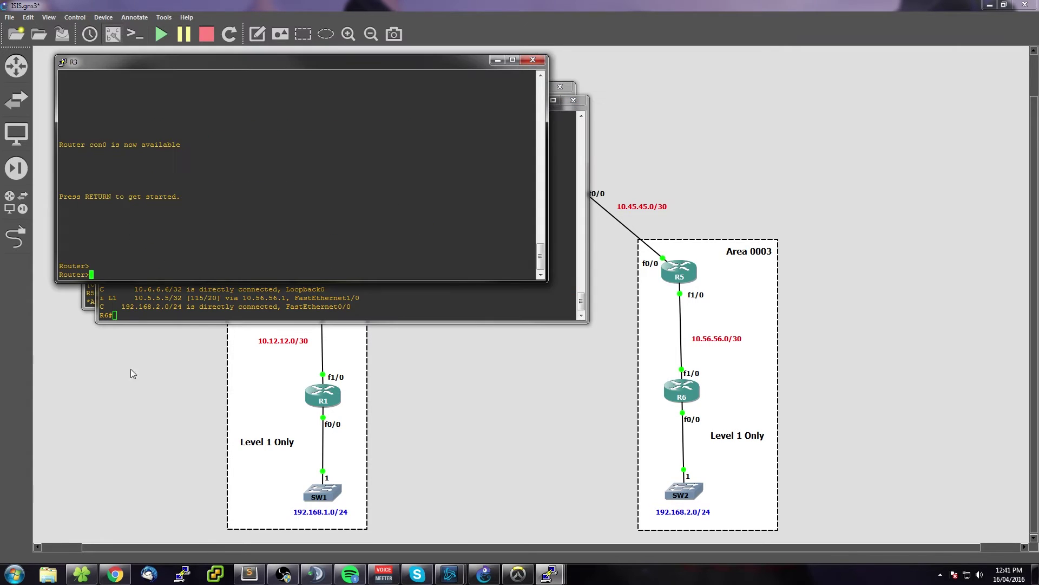
left_click(550, 574)
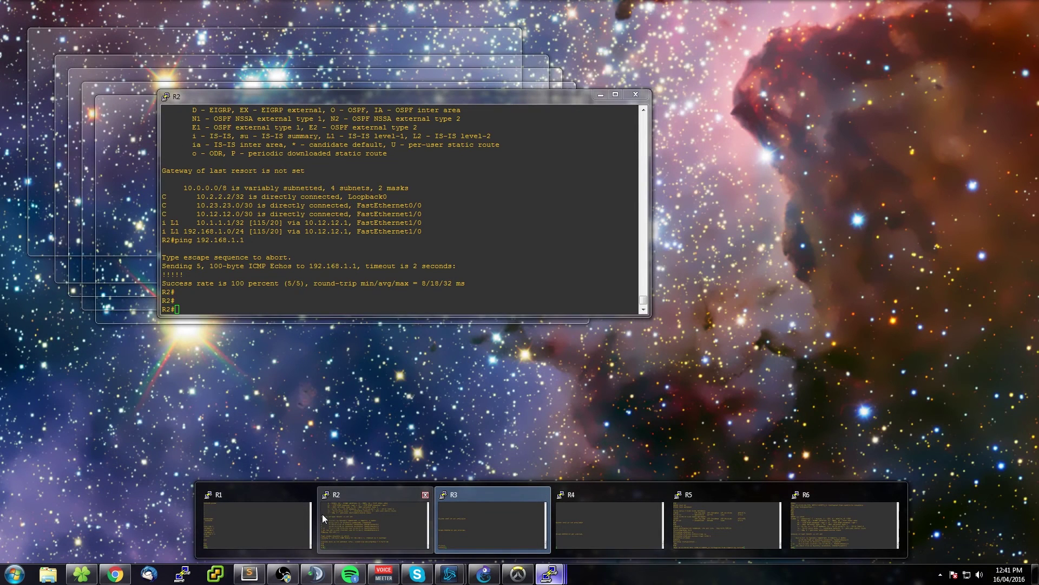
left_click(322, 514)
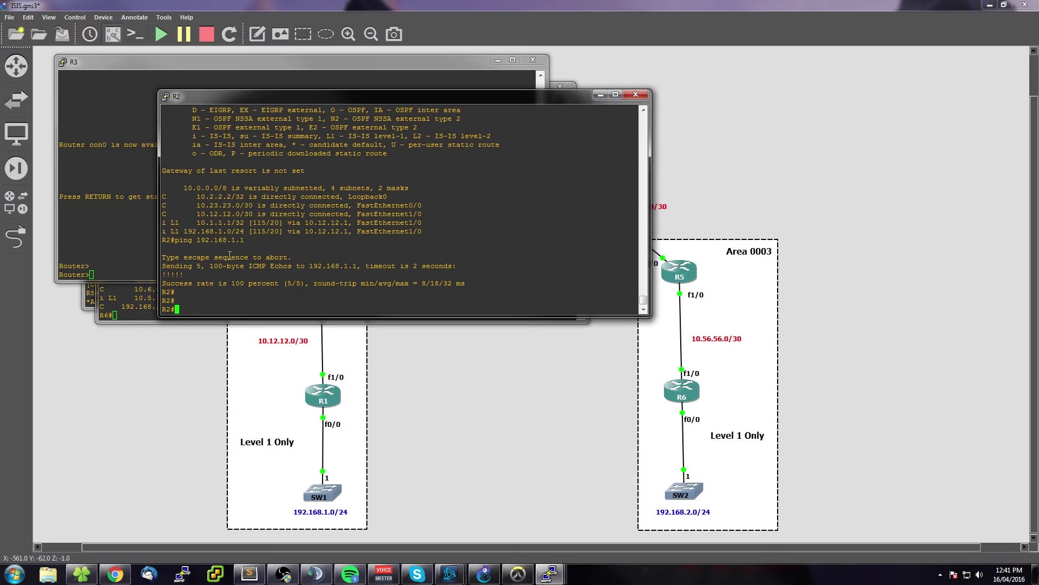
double_click(261, 205)
double_click(251, 213)
left_click(219, 210)
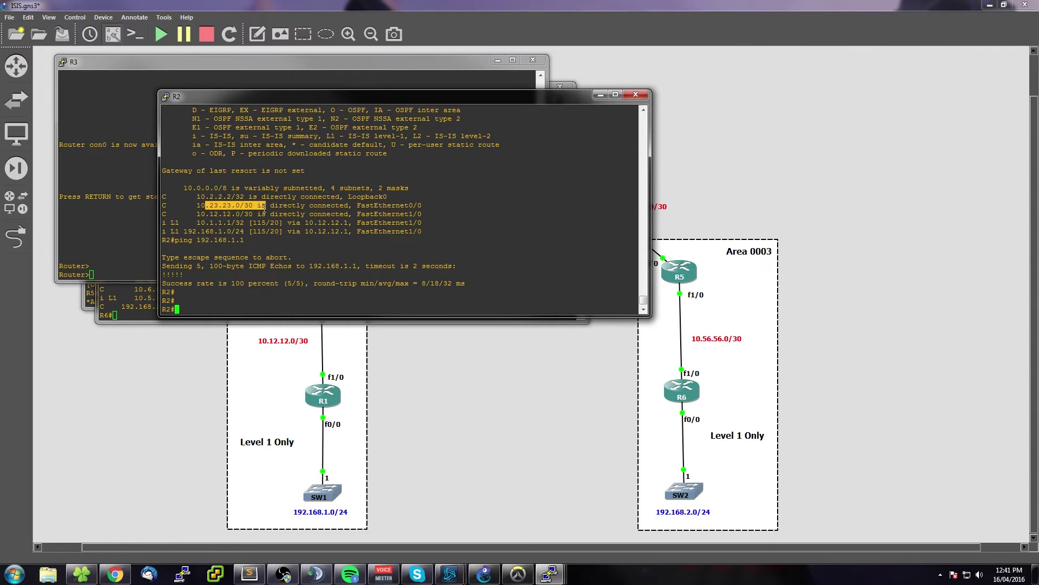
- Display the IP routing table in R5's console and ping 192.168.2.1 from R5
left_click(108, 318)
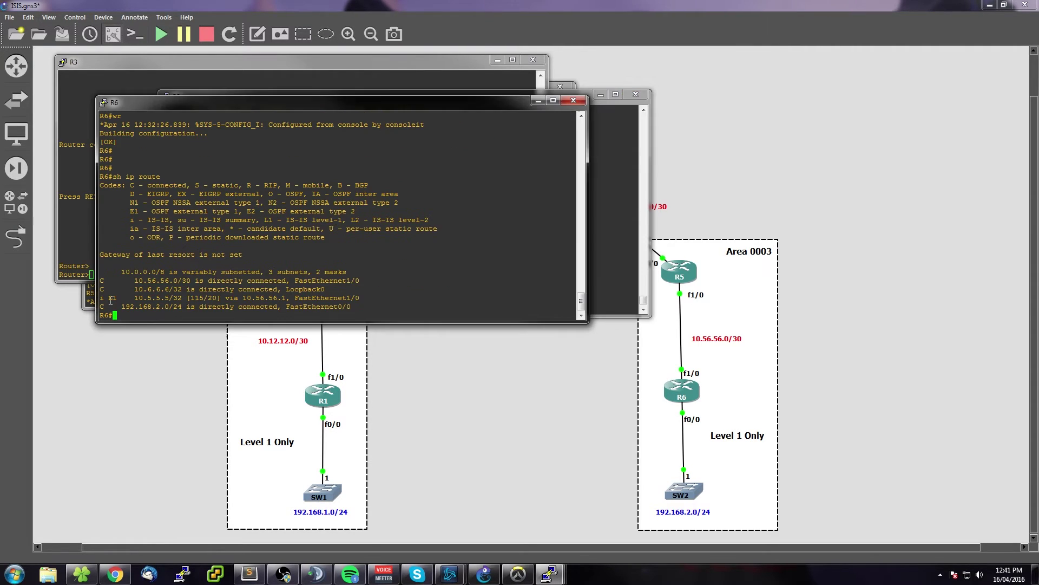
left_click(76, 273)
left_click(89, 303)
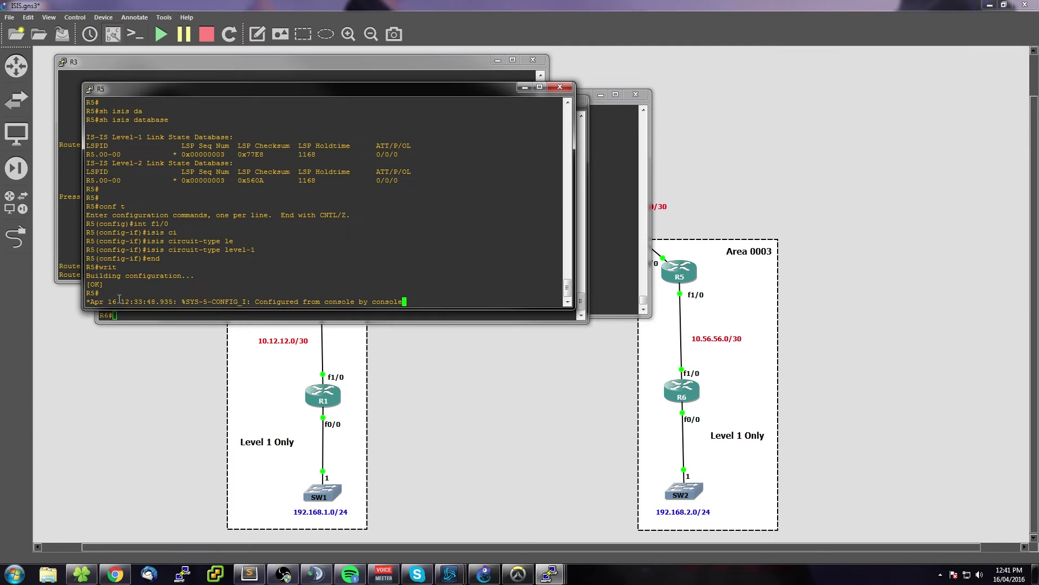
key("Return")
key("Return")
key("Return")
type("sh ip")
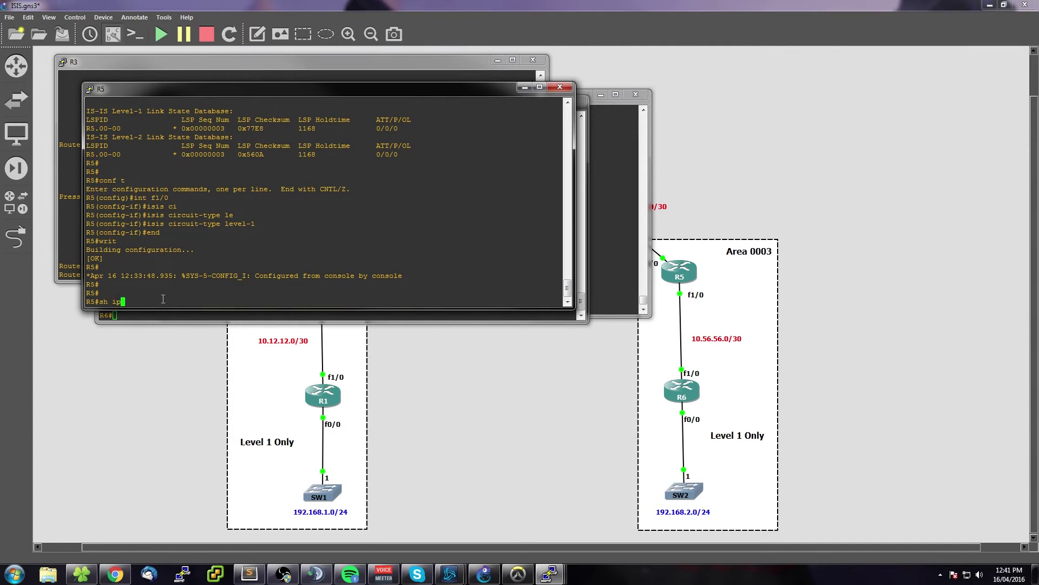
type(" route")
key("Return")
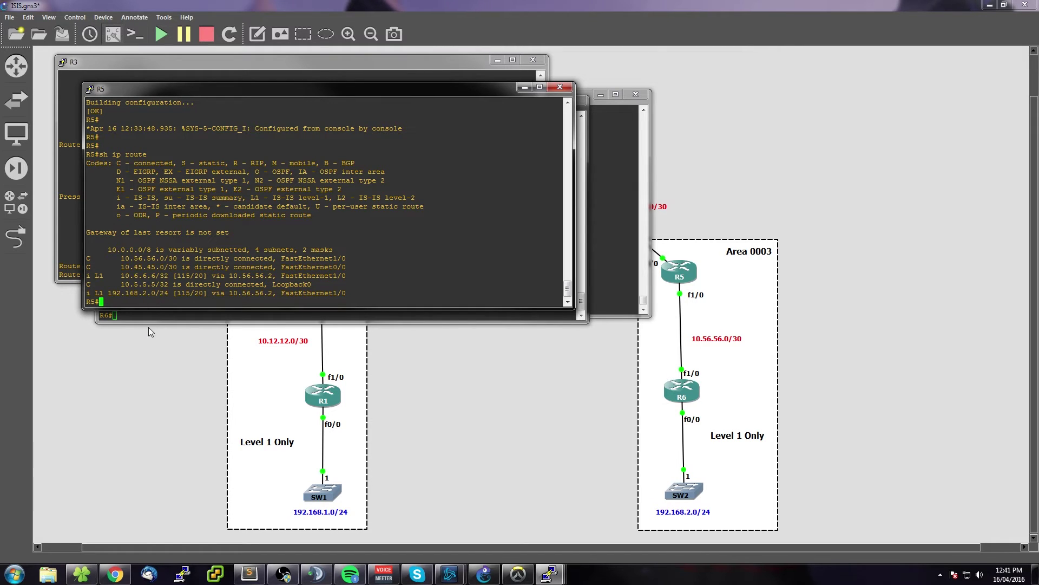
type("ping 192.168.2.1")
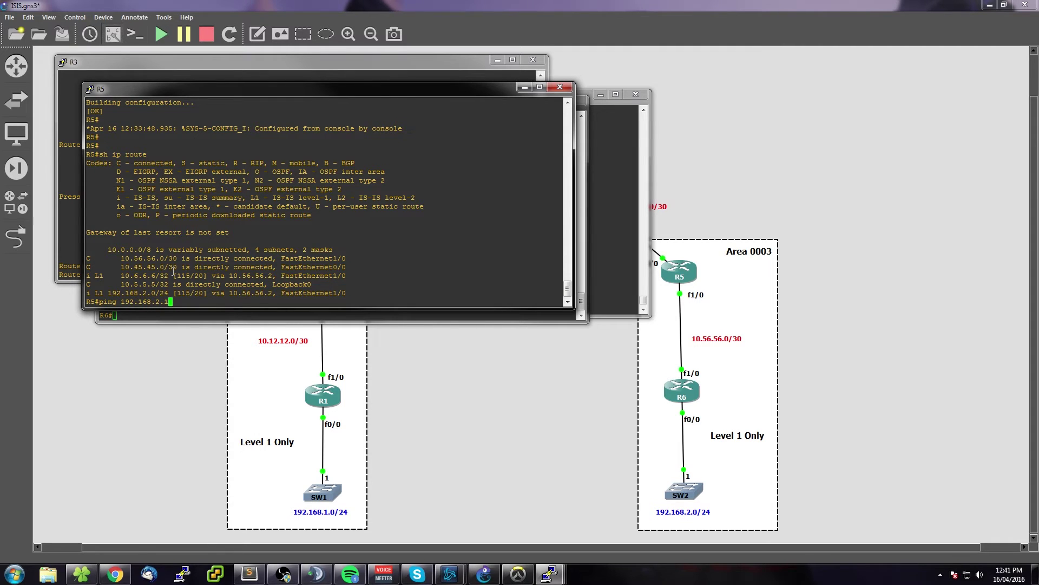
key("Return")
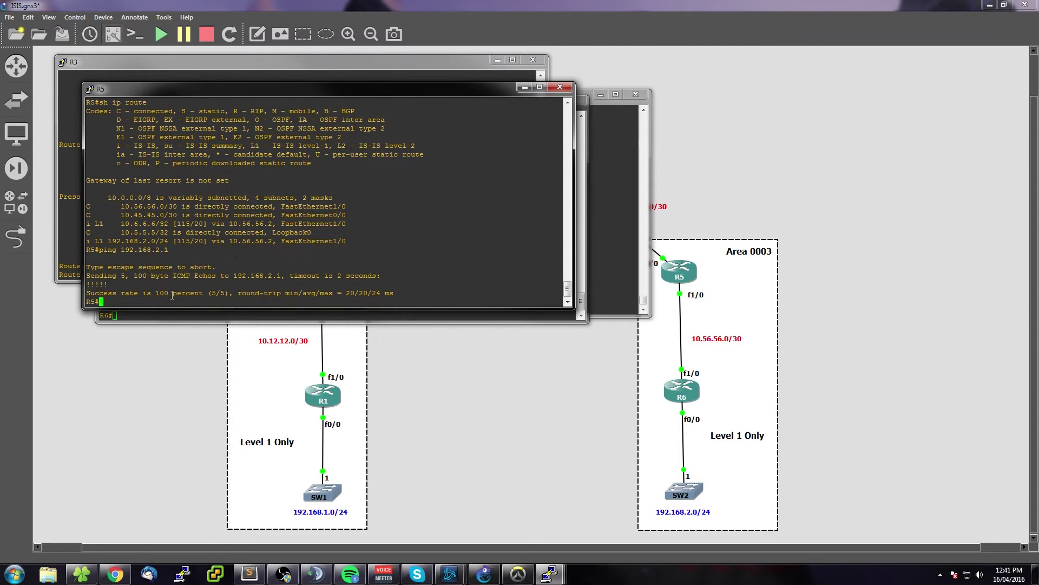
- Minimize the R6, R5 and R2 console windows so that only R3's console stays open
left_click(154, 315)
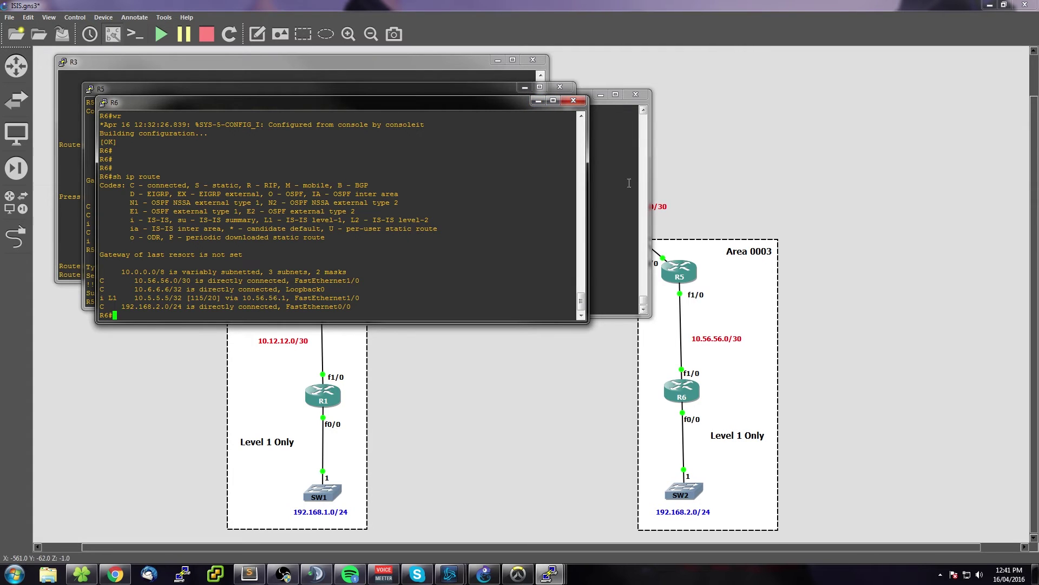
left_click(539, 101)
left_click(525, 89)
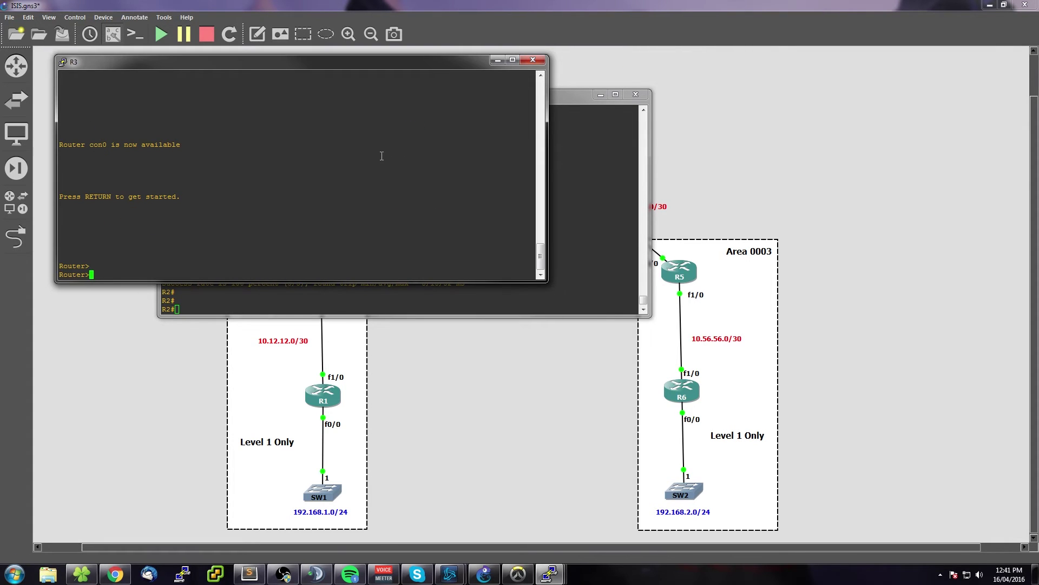
left_click(557, 180)
left_click(601, 94)
- Enter global configuration mode in R3's console and set the hostname to R3
key("Return")
key("Return")
type("en")
key("Return")
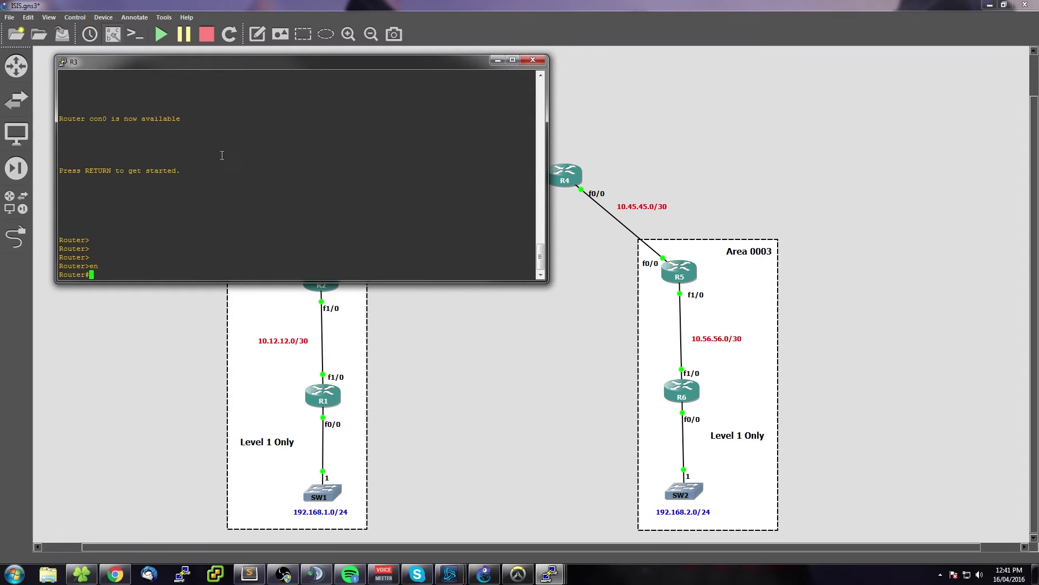
type("conf t")
key("Return")
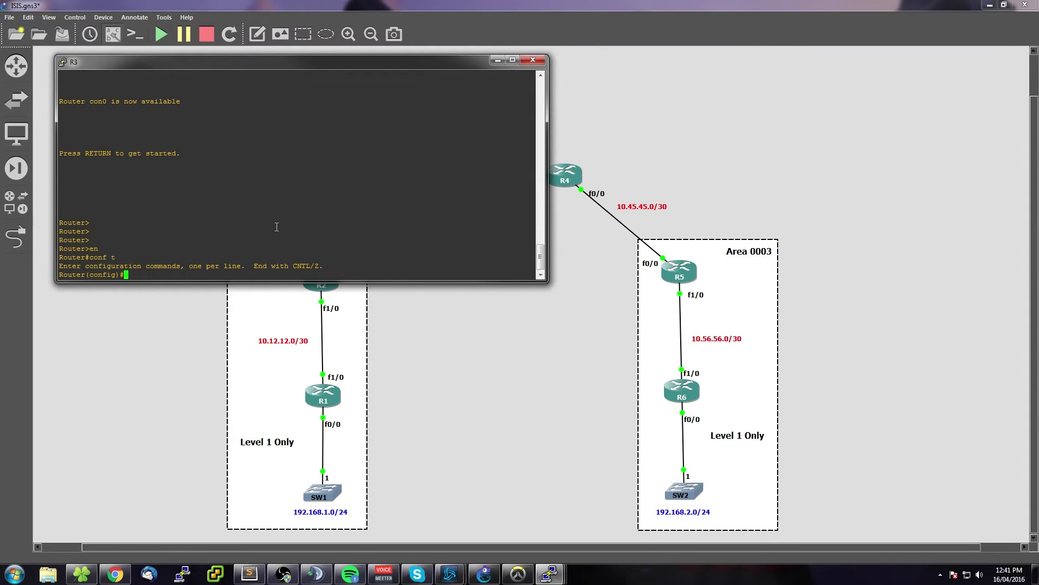
type("hostname R3")
key("Return")
key("Return")
key("Return")
key("Return")
key("Return")
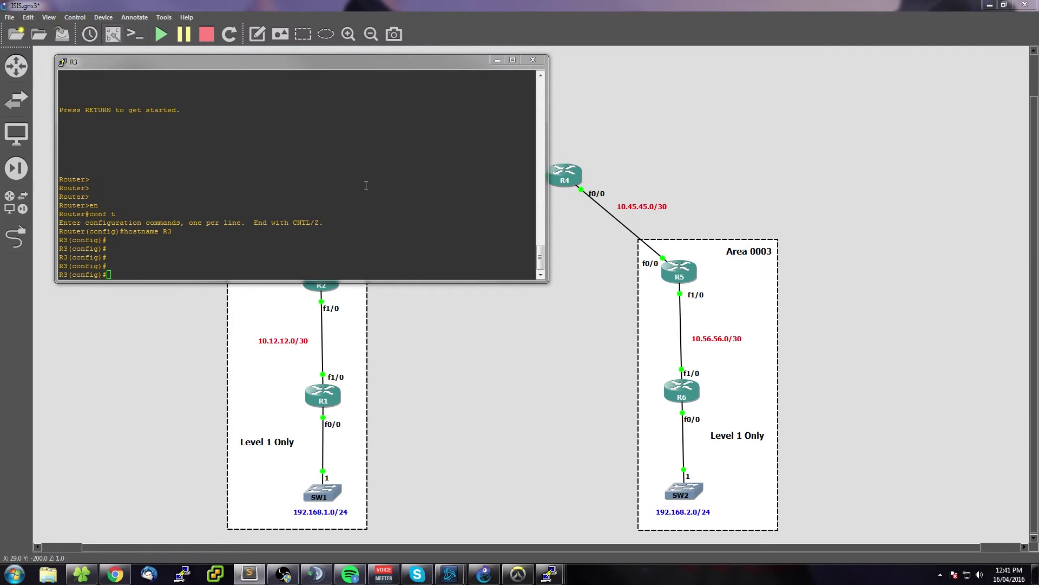
- Start the IS-IS routing process named CORE on R3
left_click_drag(414, 64, 426, 94)
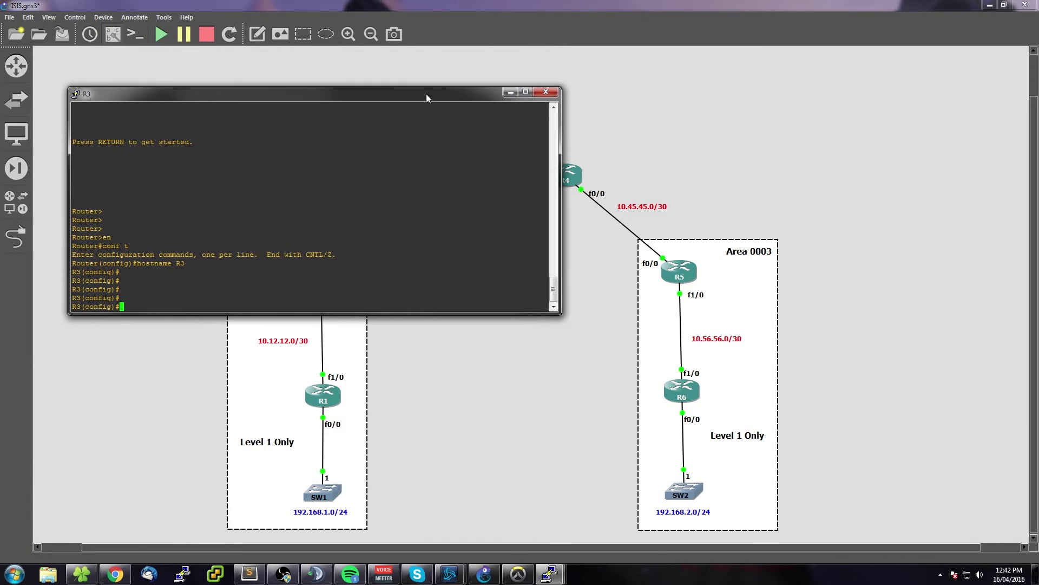
key("Return")
key("Return")
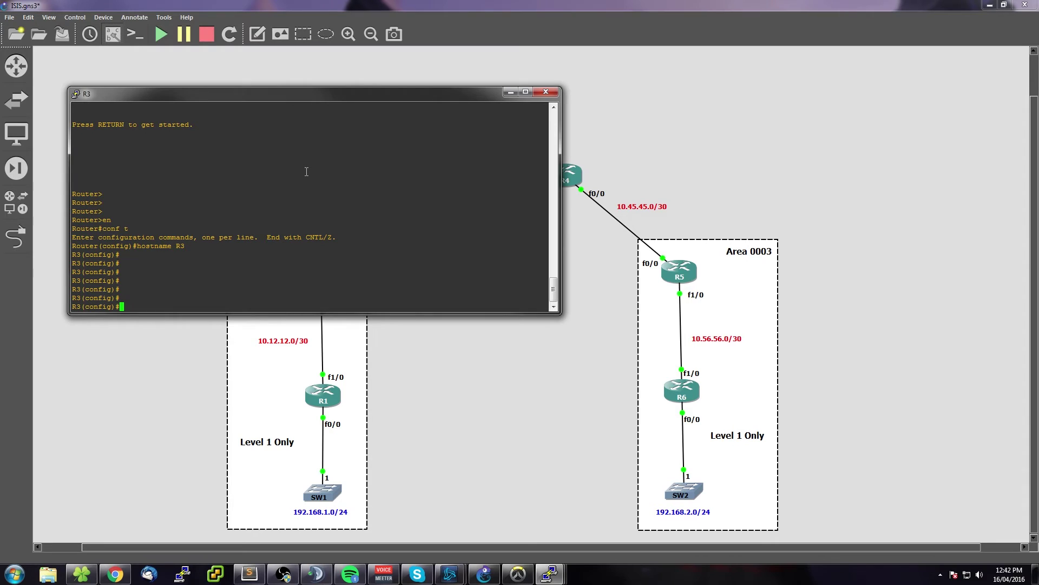
type("r")
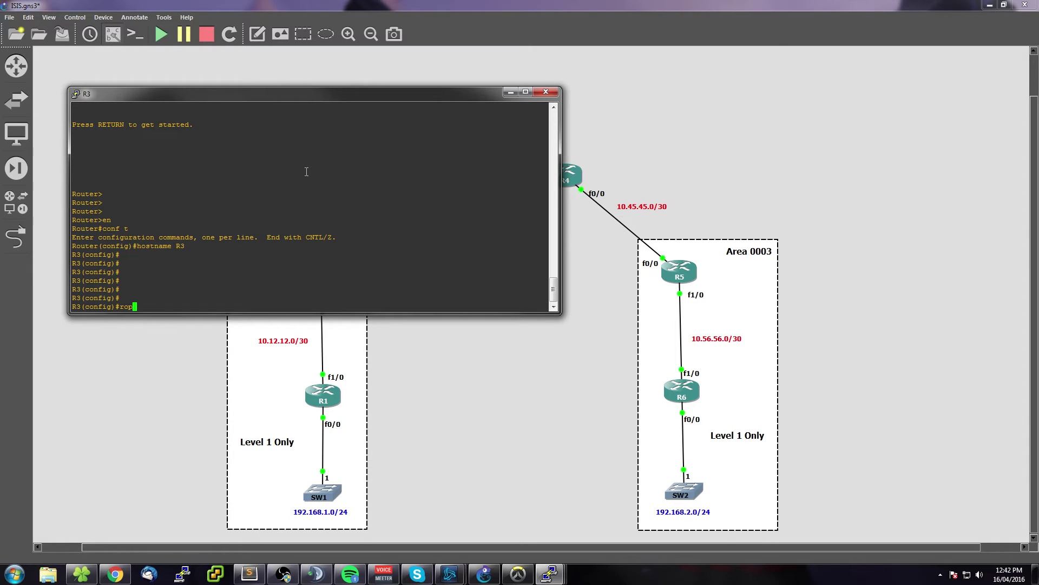
type("outer isis CORE")
key("Return")
- Assign the network entity title 47.0000.3333.3333.3333.00 to R3's IS-IS process
type("4")
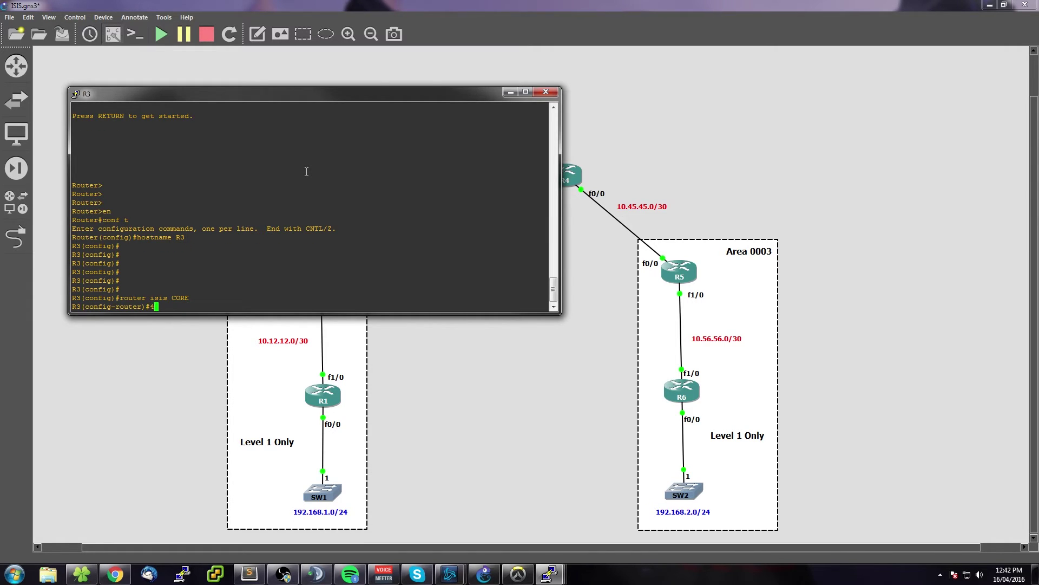
type("7.0000.3333.3333.3333.00")
key("Return")
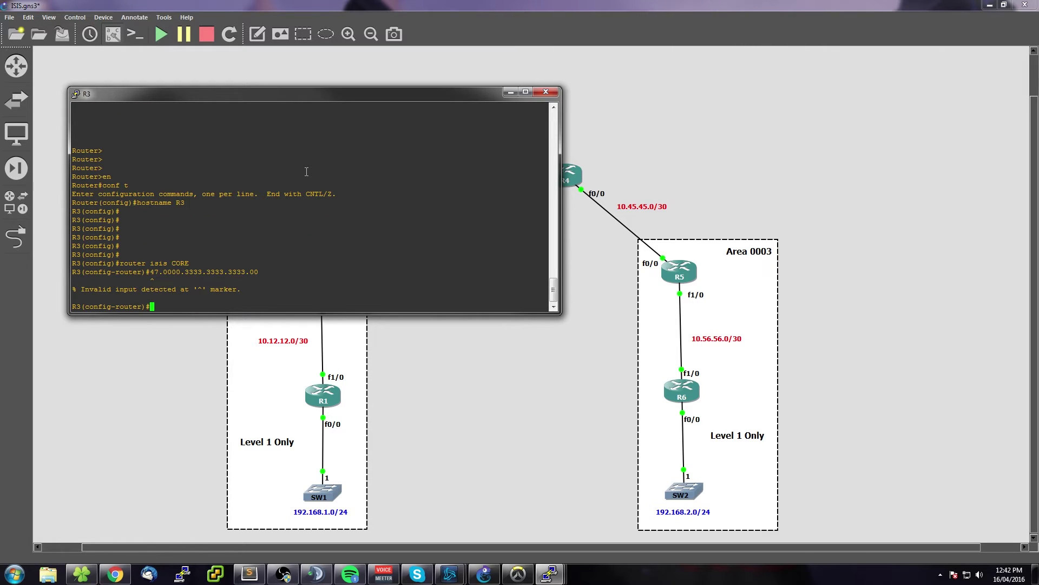
key("Up")
key("ctrl+Left")
key("ctrl+Left")
key("ctrl+Left")
key("ctrl+Left")
key("ctrl+Left")
key("ctrl+Left")
type("net")
key("Return")
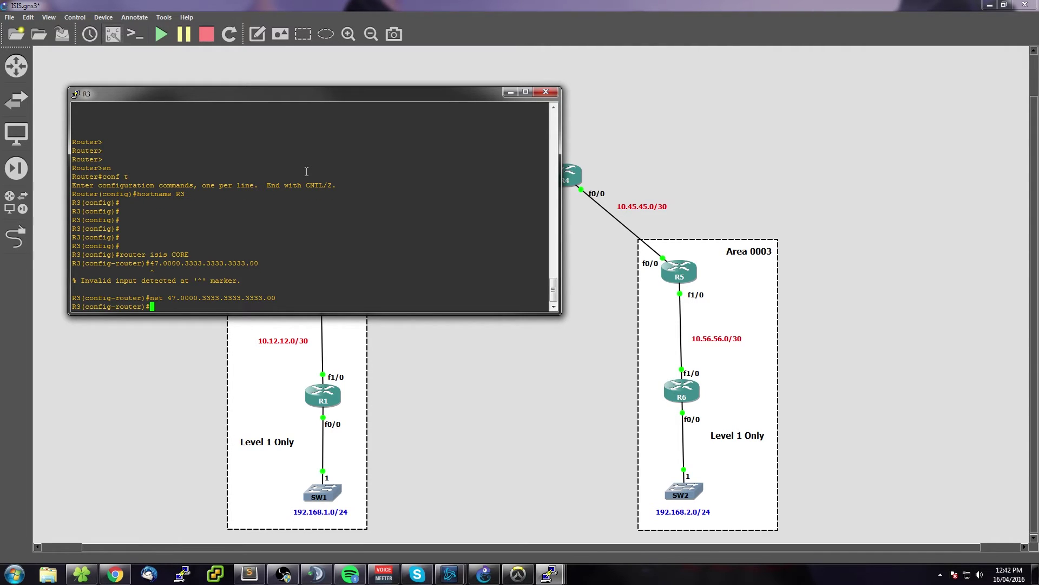
- Set the IS type of R3's IS-IS process to level 2
type("is-")
key("Tab")
type("le")
key("Tab")
type("2")
key("Return")
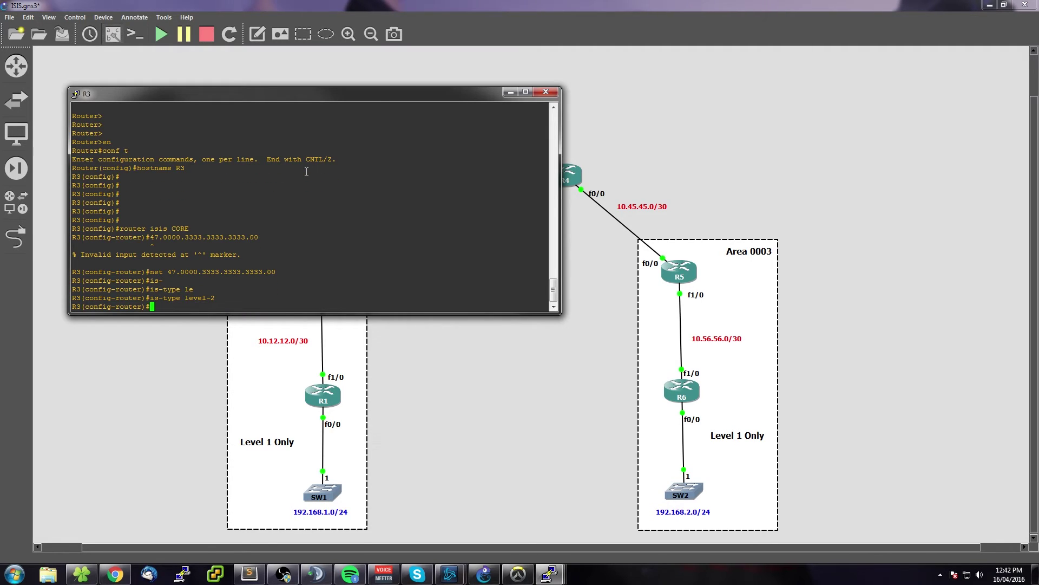
key("Return")
- Give R3's loopback 0 the address 10.3.3.3 with mask 255.255.255.255 and enable IS-IS process CORE on it
type("int lo")
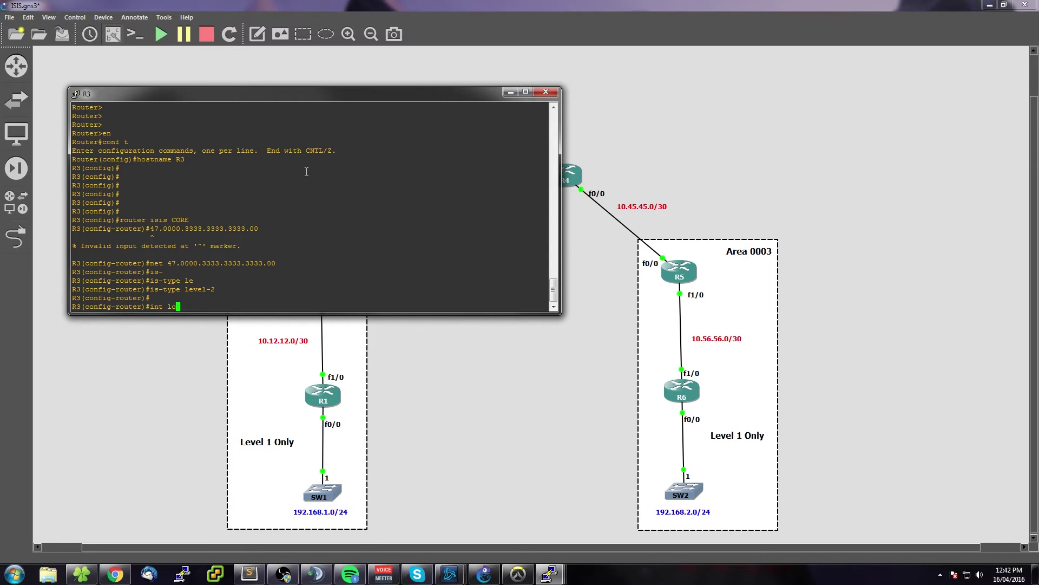
type("0")
key("Return")
type("ip add ")
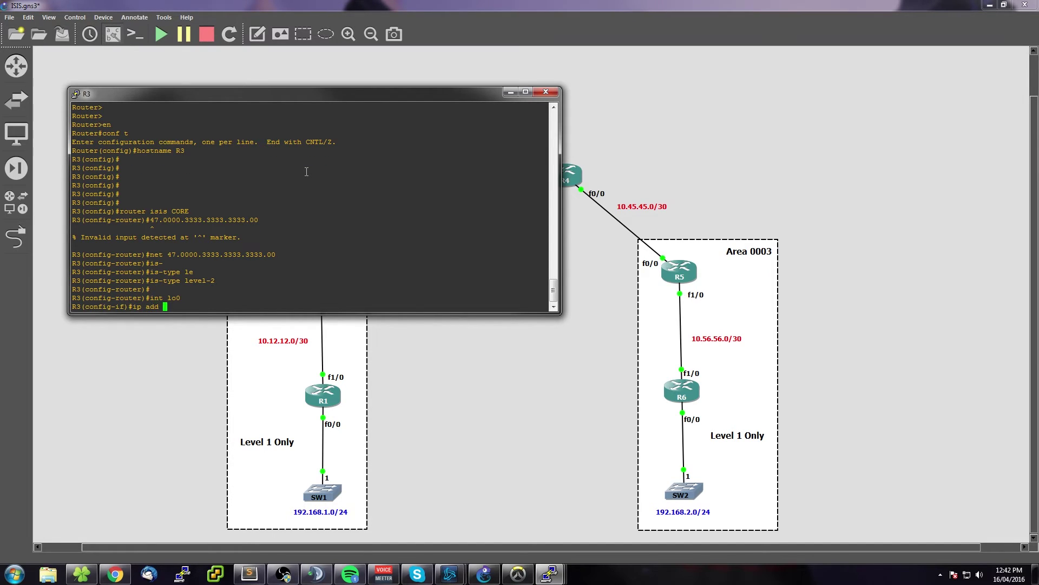
type("10.3.")
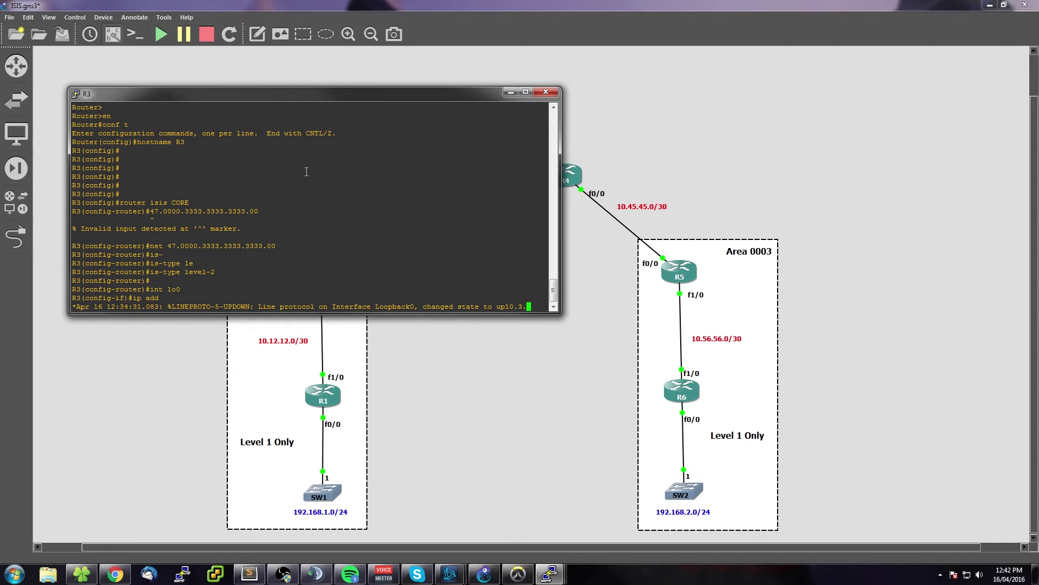
type("33")
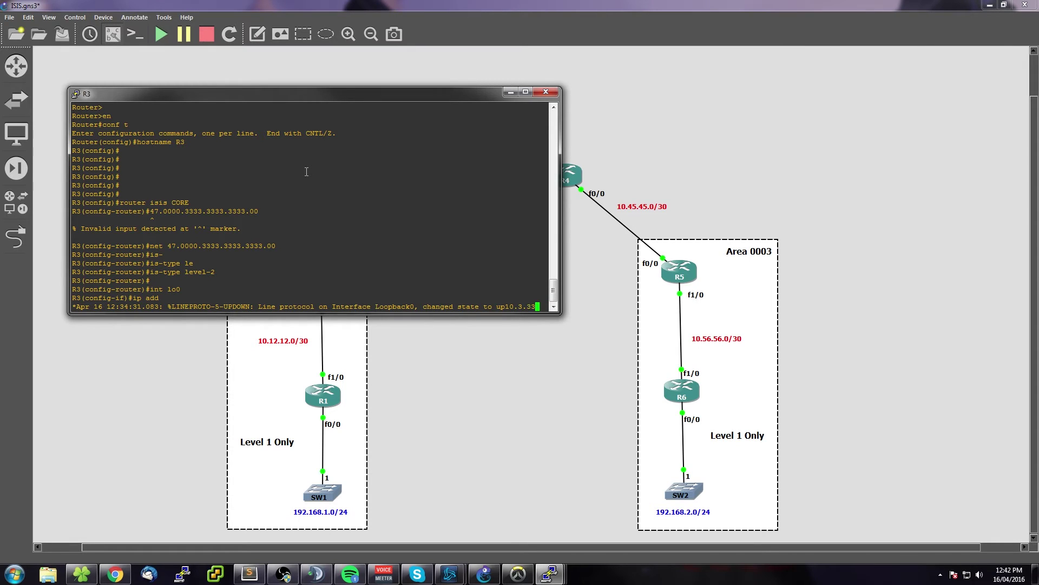
key("BackSpace")
type(".3 255")
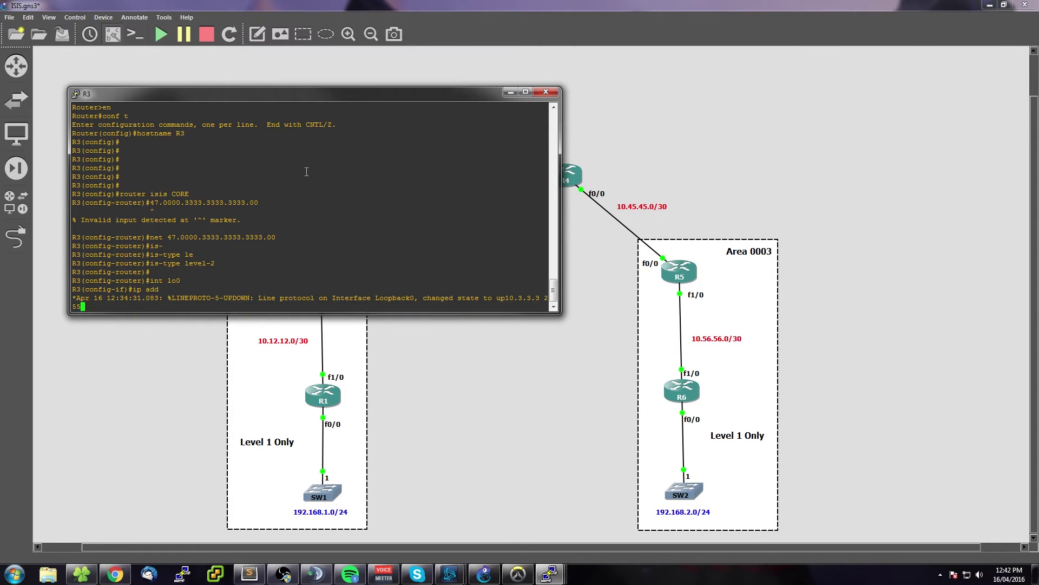
type(".255.255.255.2")
key("Return")
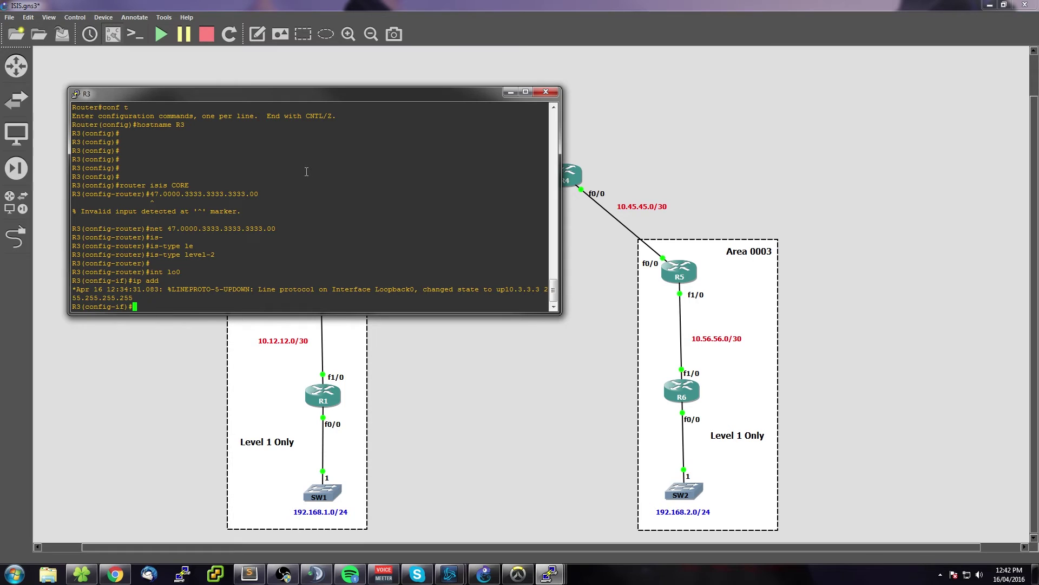
type("ip router isis CORE")
key("Return")
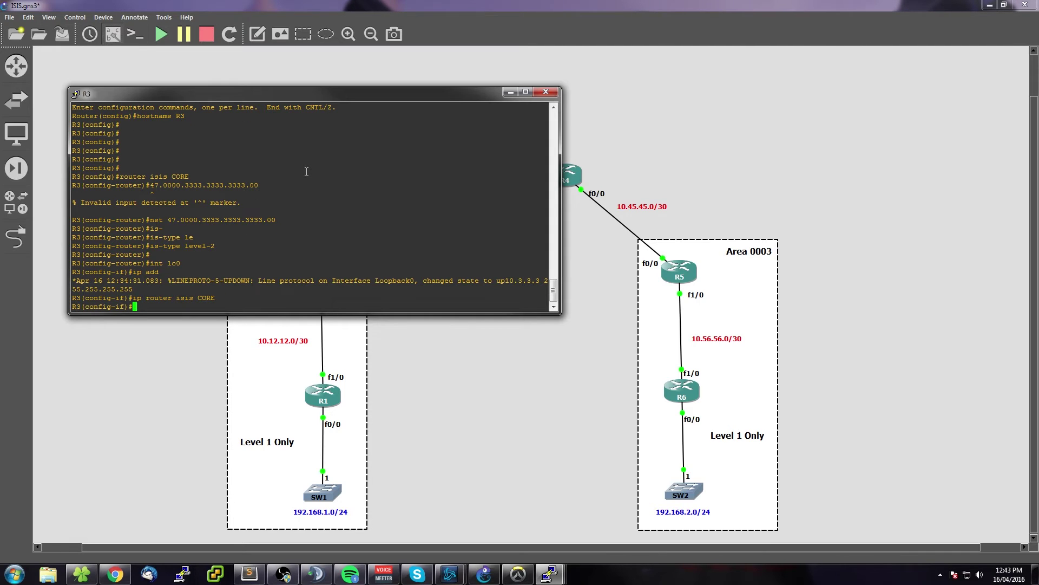
- Assign 10.23.23.2 with mask 255.255.255.252 to R3's interface f0/0 and bring the interface up
type("int f/")
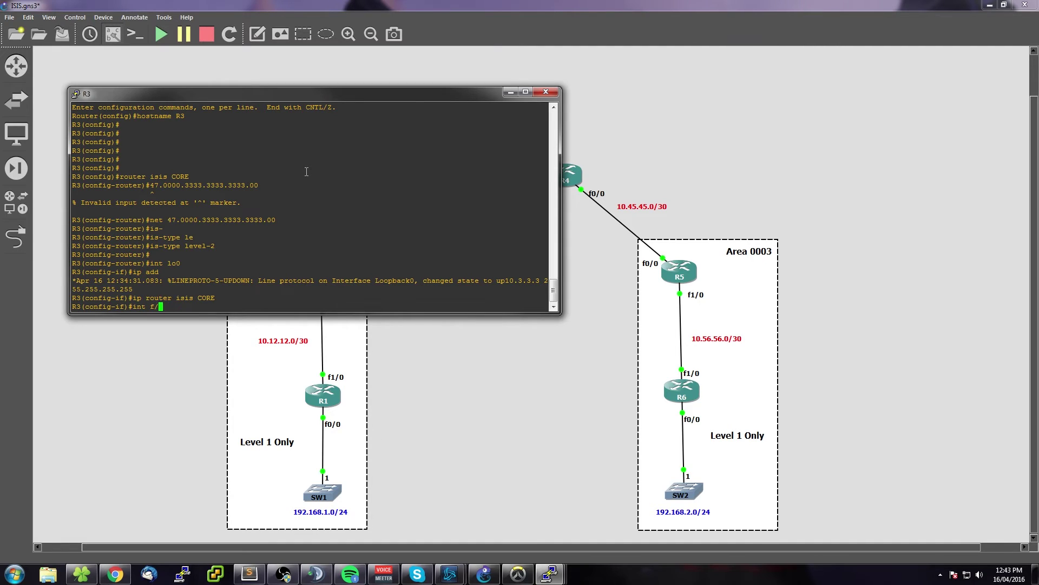
key("BackSpace")
type("0/0")
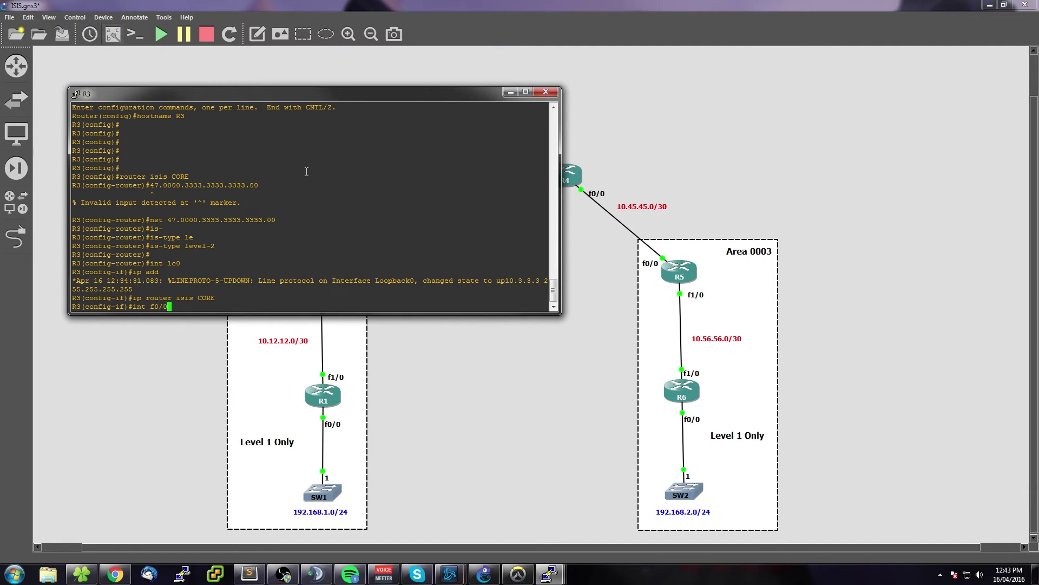
key("Return")
type("ip add ")
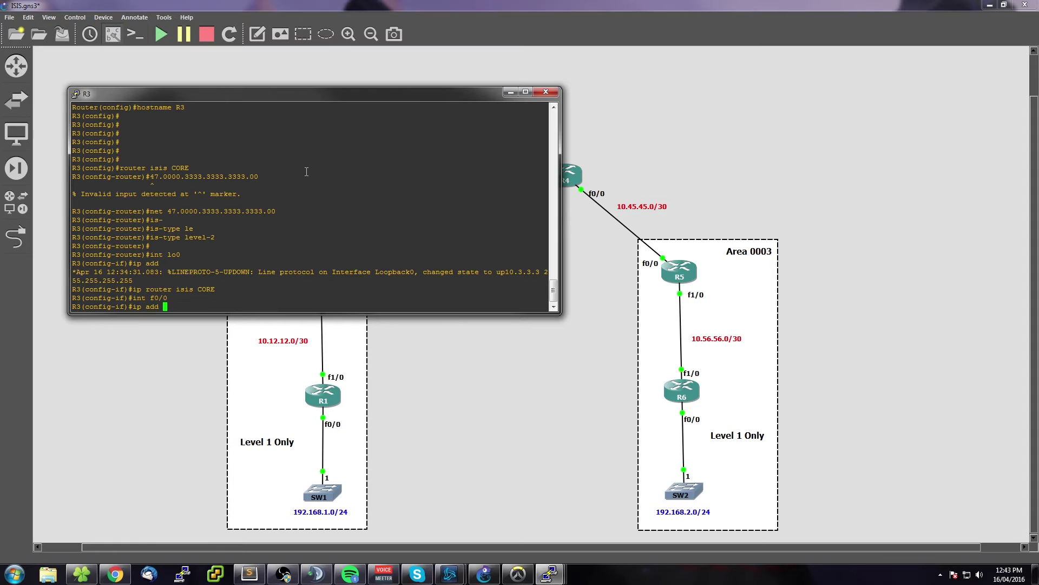
type("10.23.23.2 255.255.")
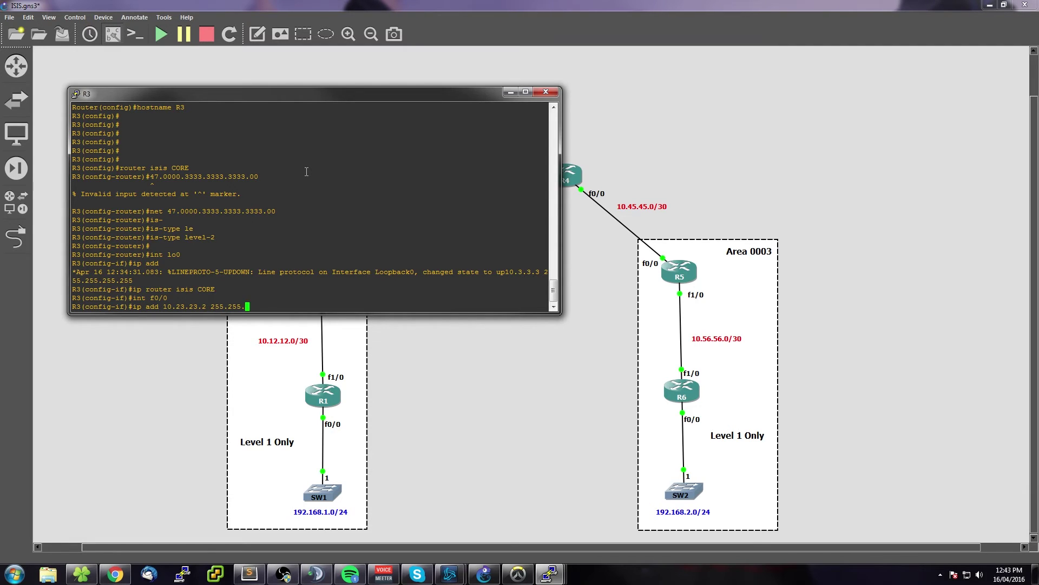
type("255.252")
key("Return")
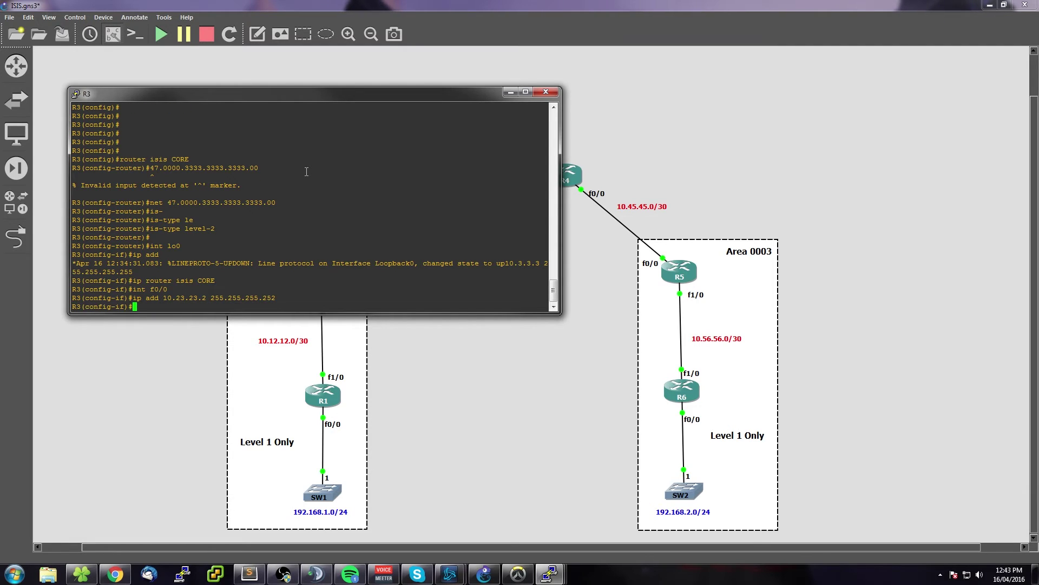
type("no shut")
key("Return")
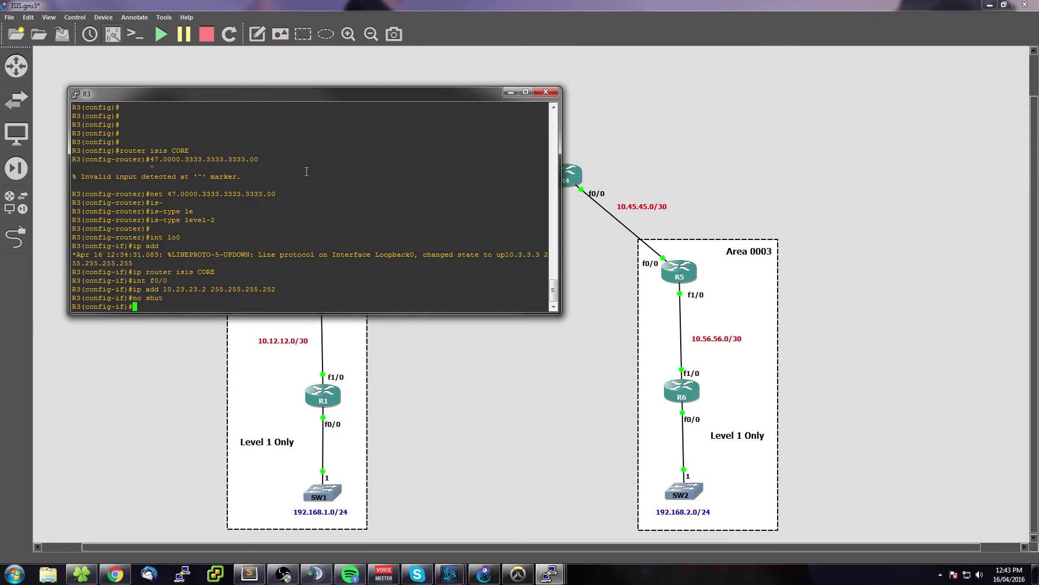
key("Return")
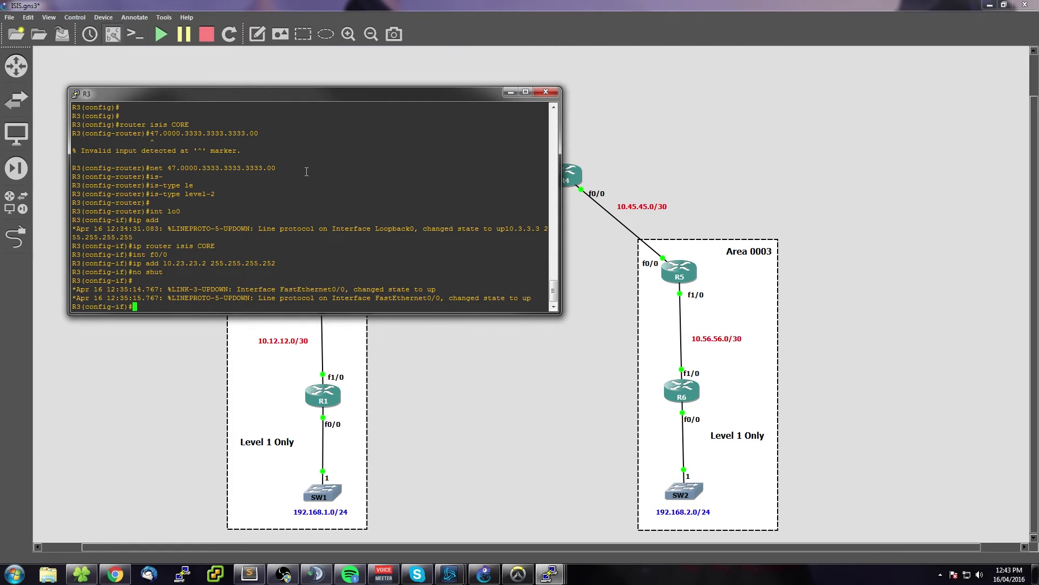
- Enable IS-IS process CORE on R3's interface f0/0 and set its IS-IS network type to point-to-point
type("ip router isis CORE")
key("Return")
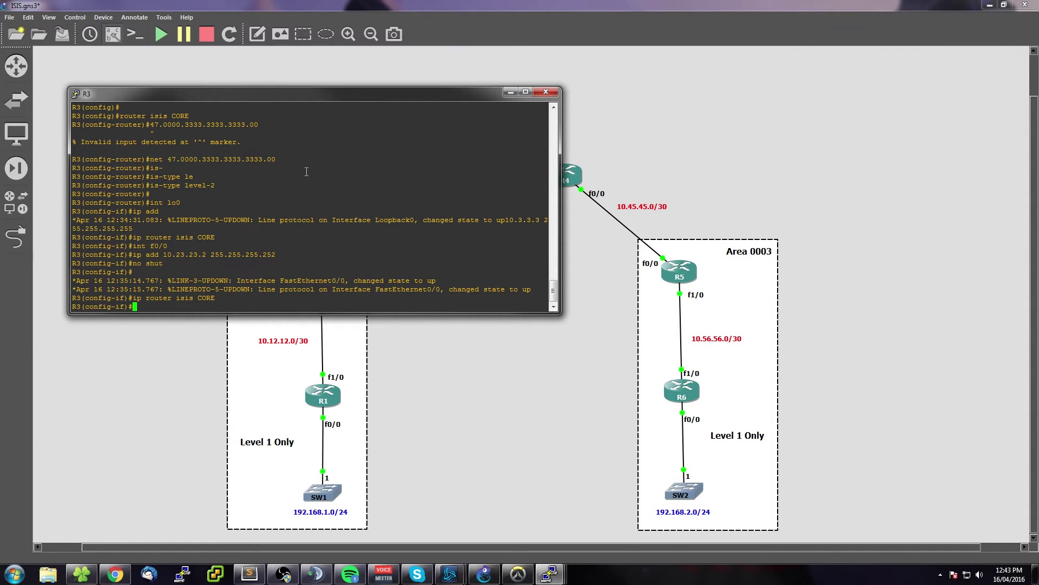
type("isisnet")
key("Tab")
key("BackSpace")
key("BackSpace")
key("BackSpace")
type("net")
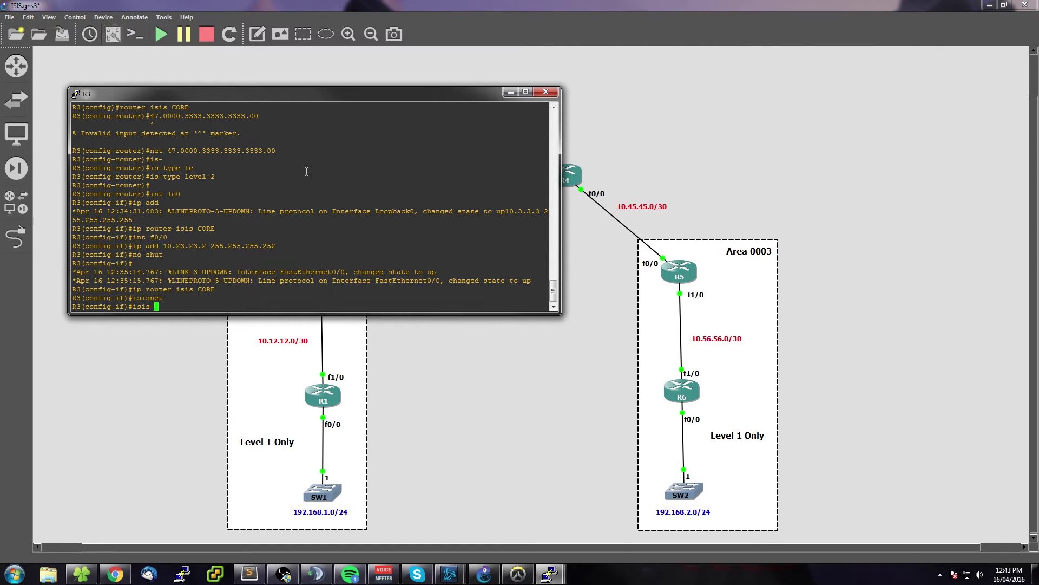
key("Tab")
type("po")
key("Tab")
key("Return")
- Assign 10.34.34.1 with mask 255.255.255.252 to R3's interface f1/0 and bring the interface up
type("int ")
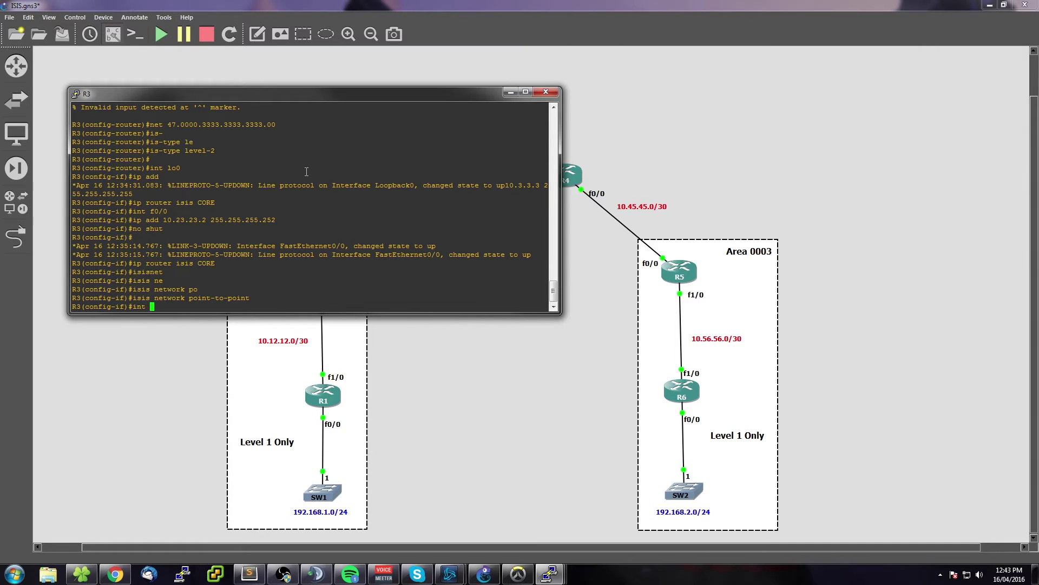
type("f1/0")
key("Return")
type("ip add")
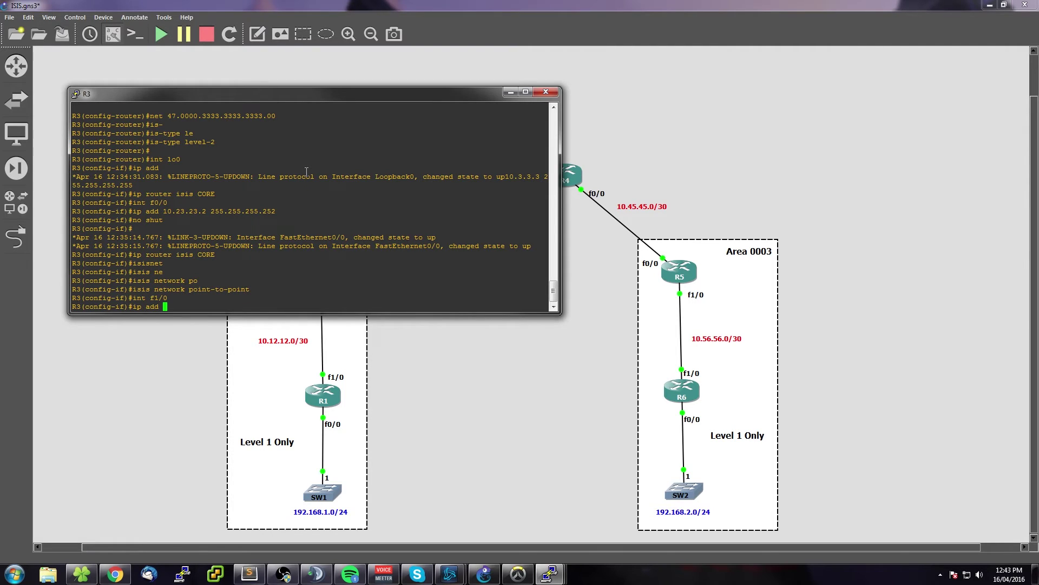
type(".34.34.1 255.255.255.252")
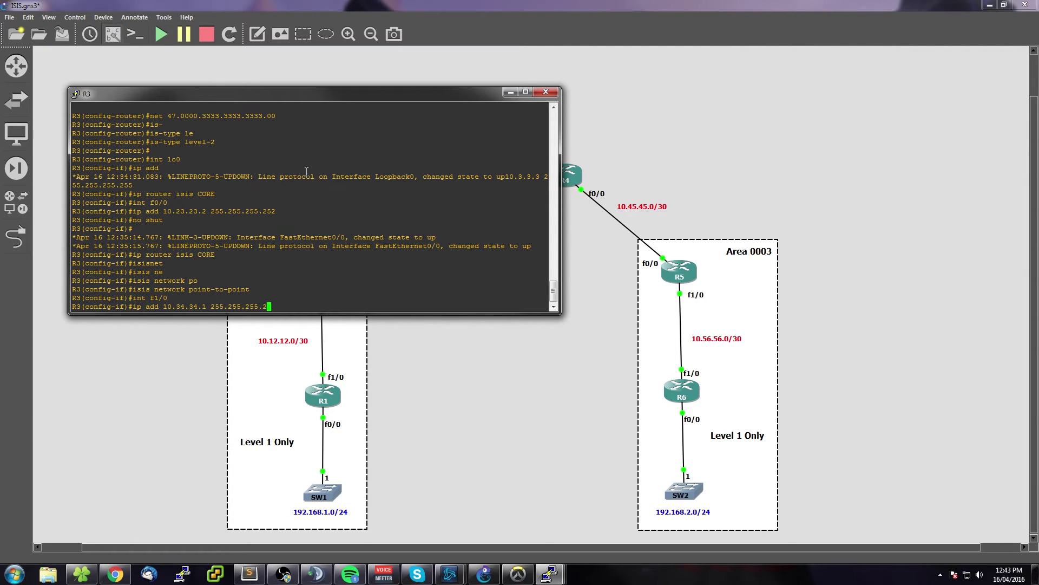
key("Return")
type("no shut")
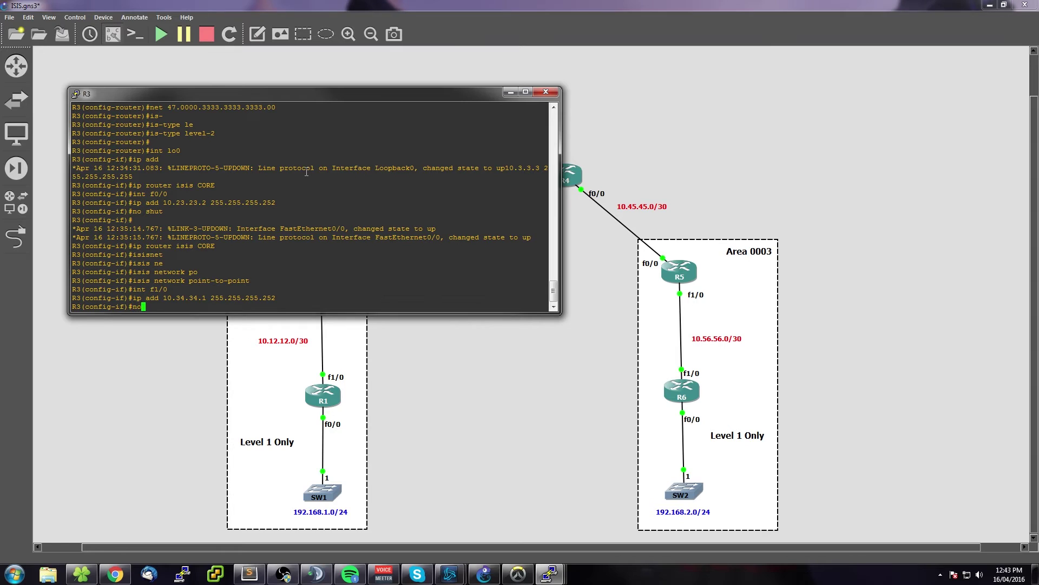
key("Return")
- Enable IS-IS process CORE on R3's interface f1/0 and set its IS-IS network type to point-to-point
type("ip router isis")
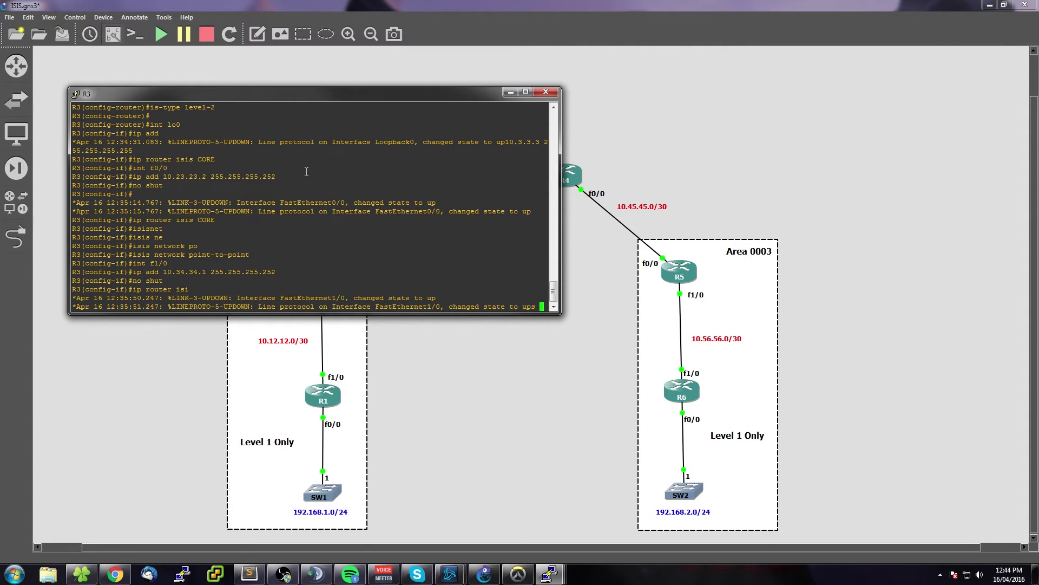
type(" CORE")
key("Return")
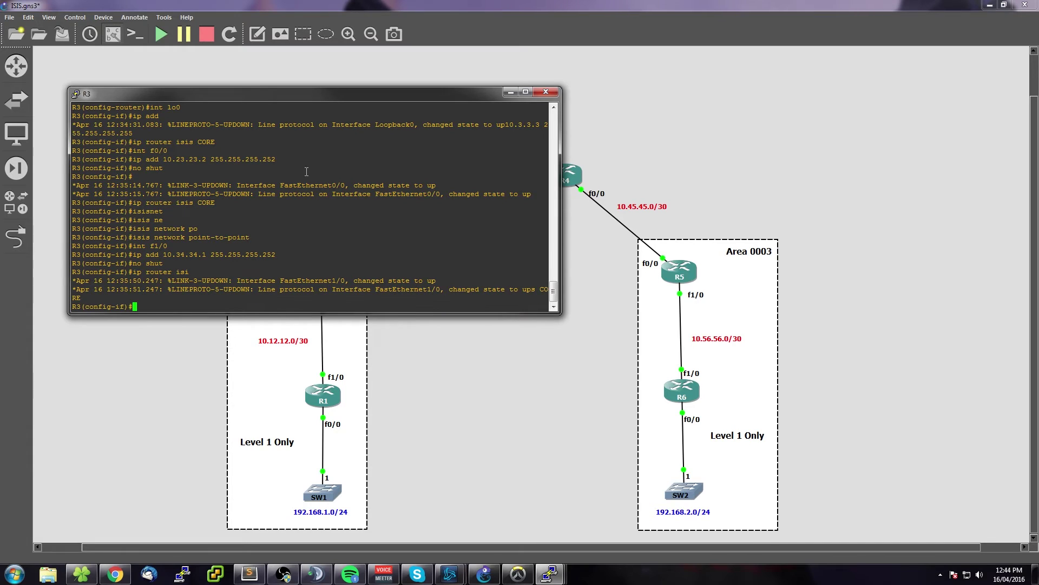
type("isis ")
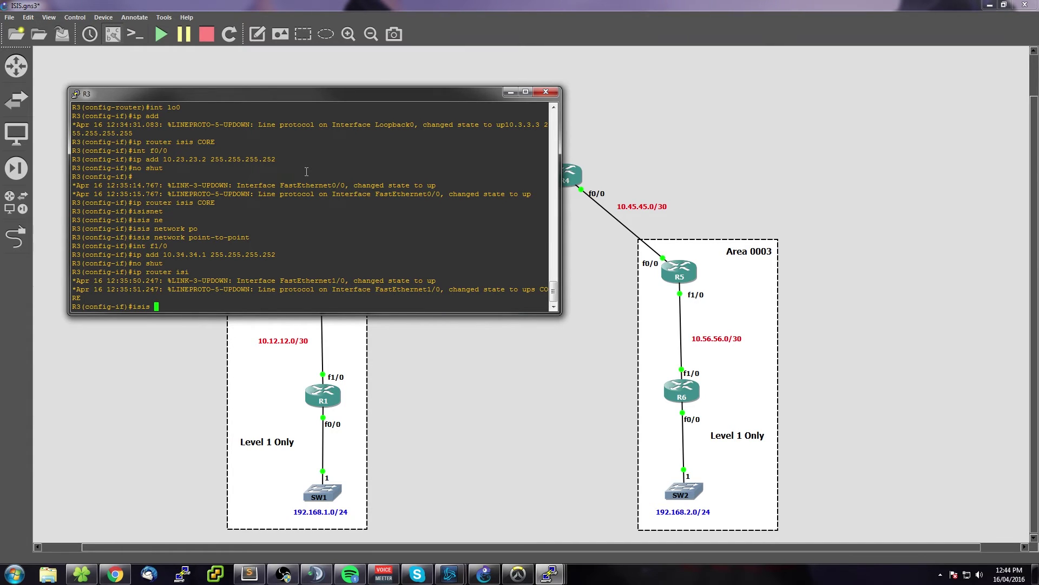
type("n")
key("Tab")
type("po")
key("Tab")
key("Return")
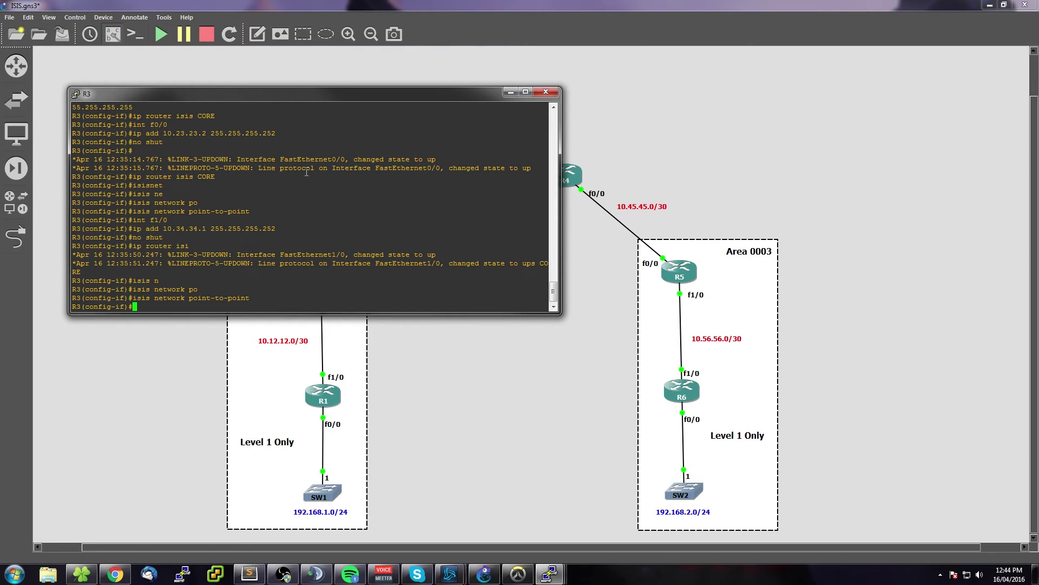
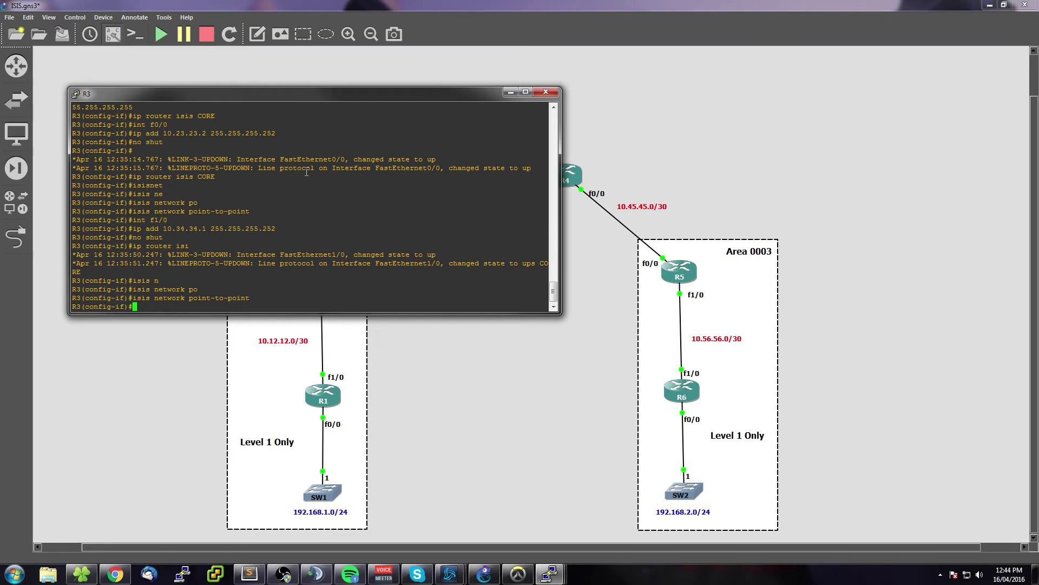
- Leave configuration mode on R3 and save its running configuration
key("Return")
key("Return")
key("Return")
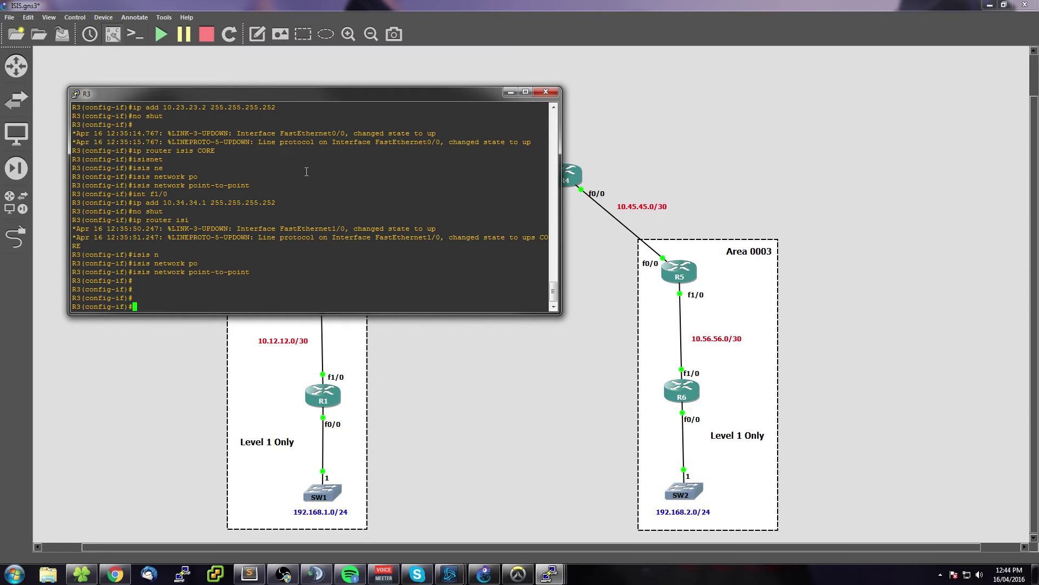
type("end")
key("Return")
type("writ")
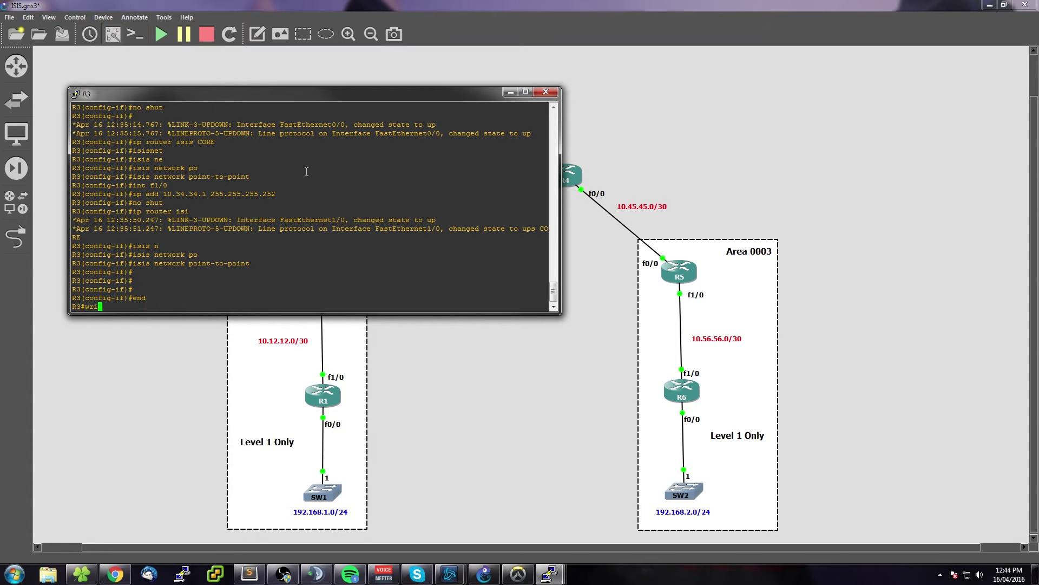
key("Return")
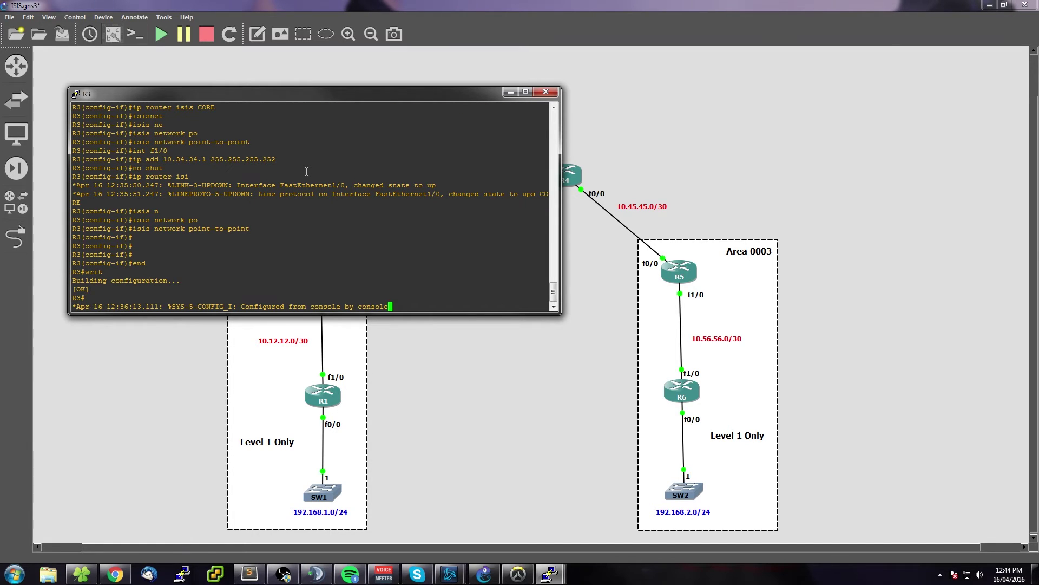
- Show the IS-IS link-state database on R3 and check its LSP entries
type("sh isis da")
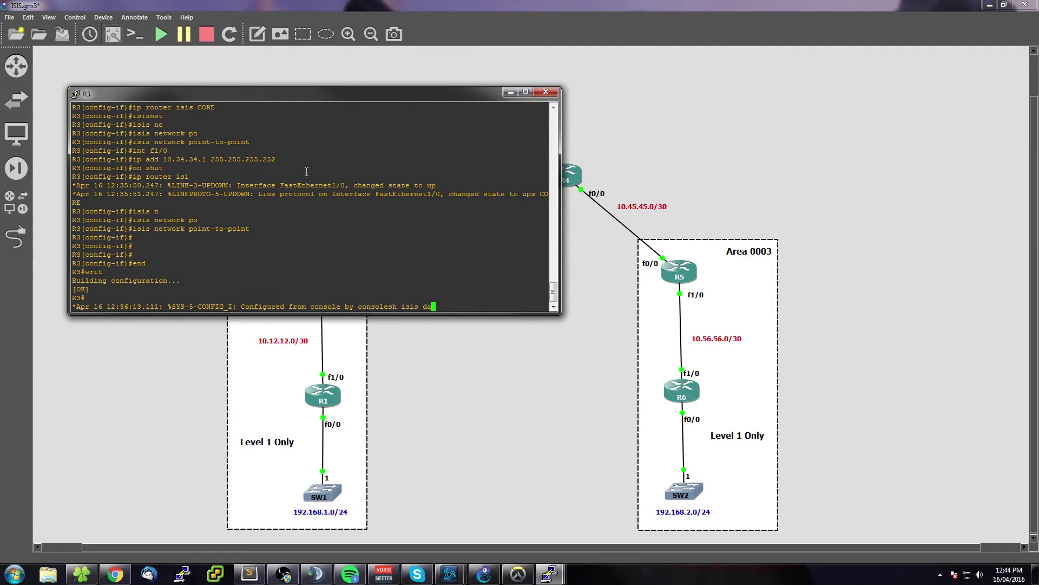
key("Return")
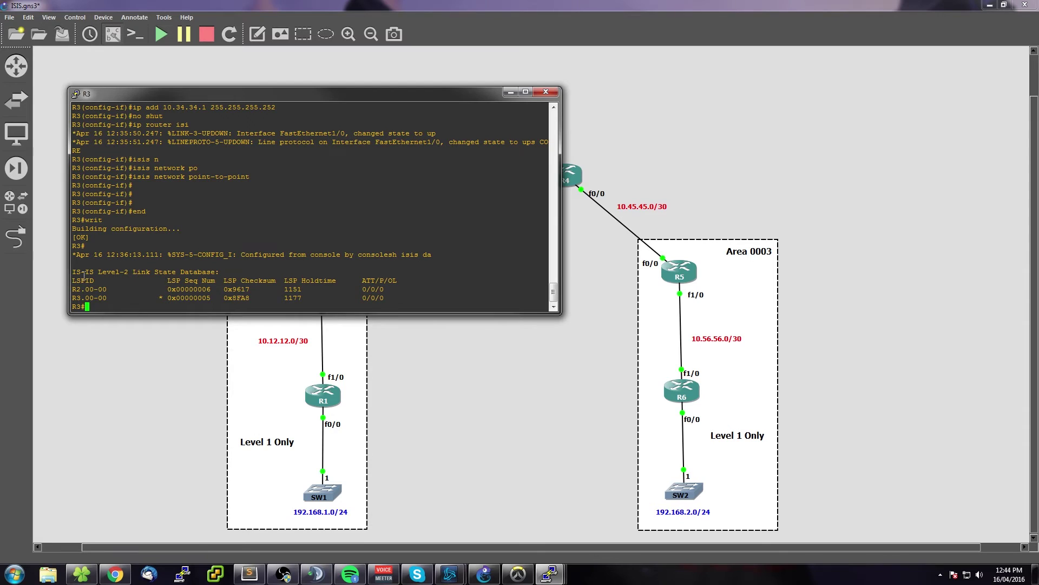
left_click_drag(74, 287, 109, 287)
left_click(117, 307)
- Show R3's IP routing table and examine the 192.168.1.0/24 route
type("show ip route")
key("Return")
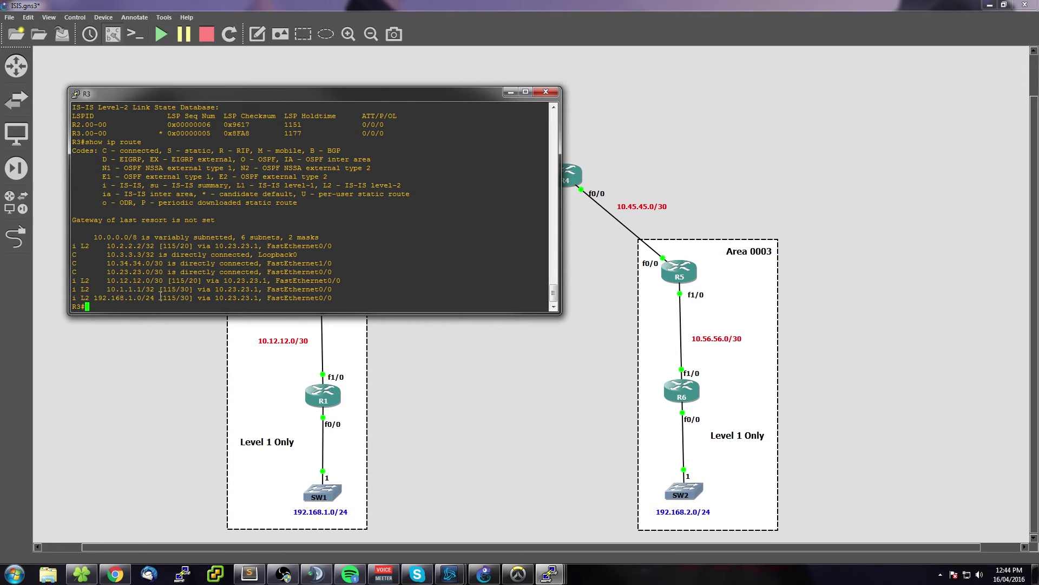
triple_click(101, 297)
left_click_drag(77, 297, 154, 297)
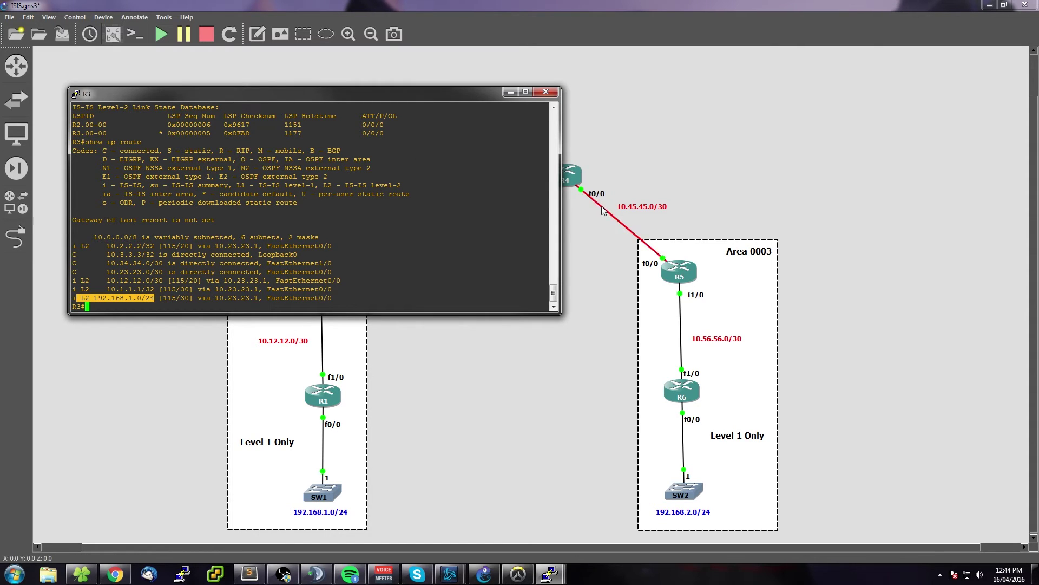
left_click(161, 296)
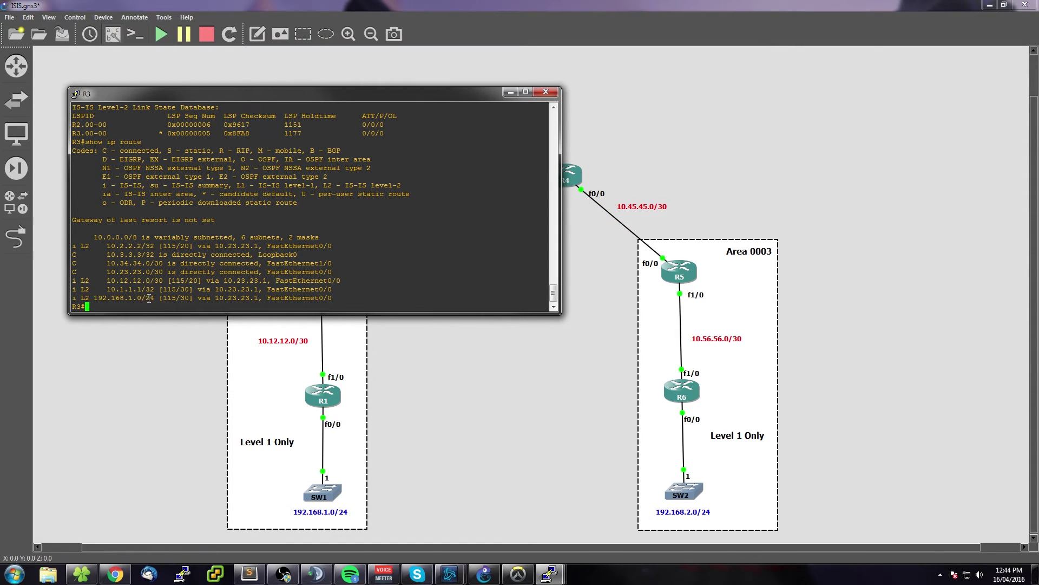
- Ping 192.168.1.1 from R3 to test reachability of the R1 LAN
type("ping ")
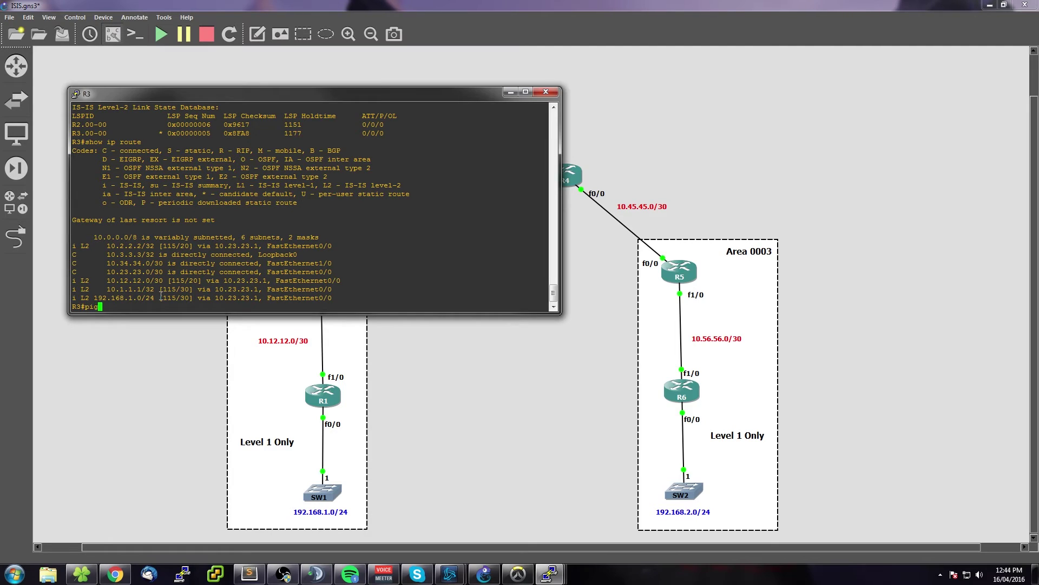
type("192.168.1.1")
key("Return")
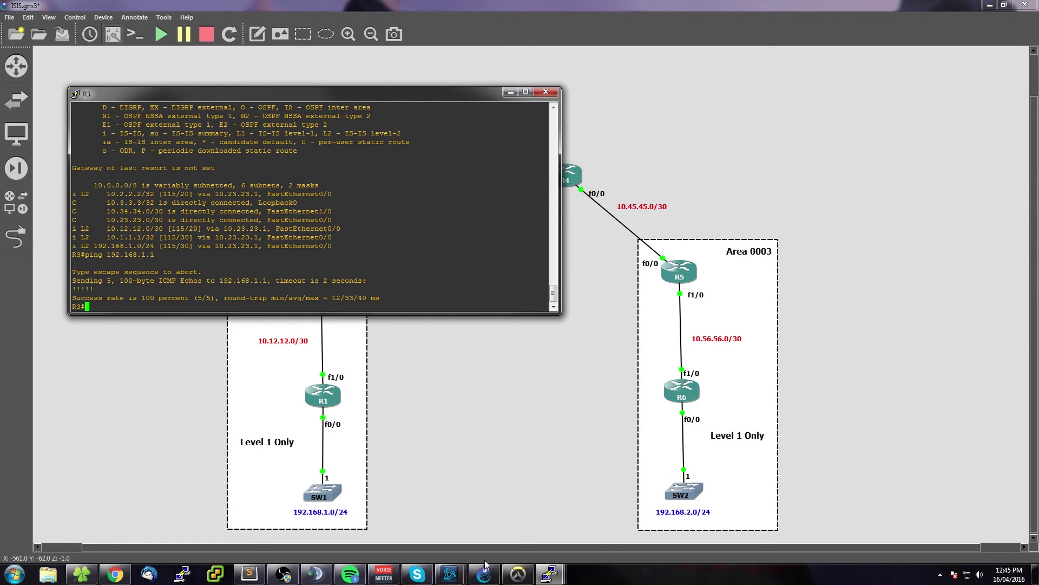
- Switch to R4's console, enter global configuration mode and set the hostname to R4
mouse_move(549, 574)
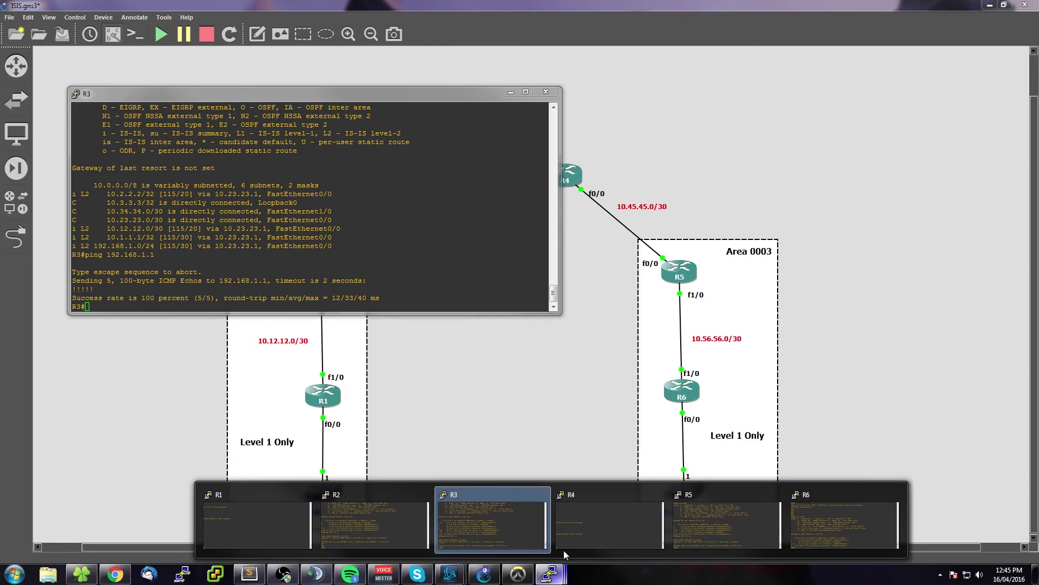
left_click(519, 517)
key("Return")
key("Return")
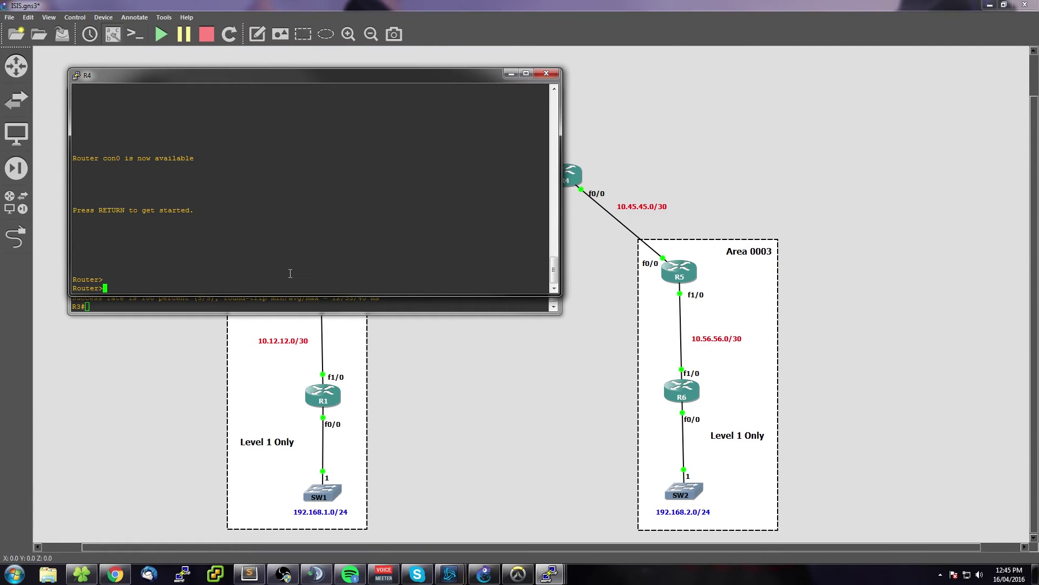
type("en")
key("Return")
type("conf")
type(" t")
key("Return")
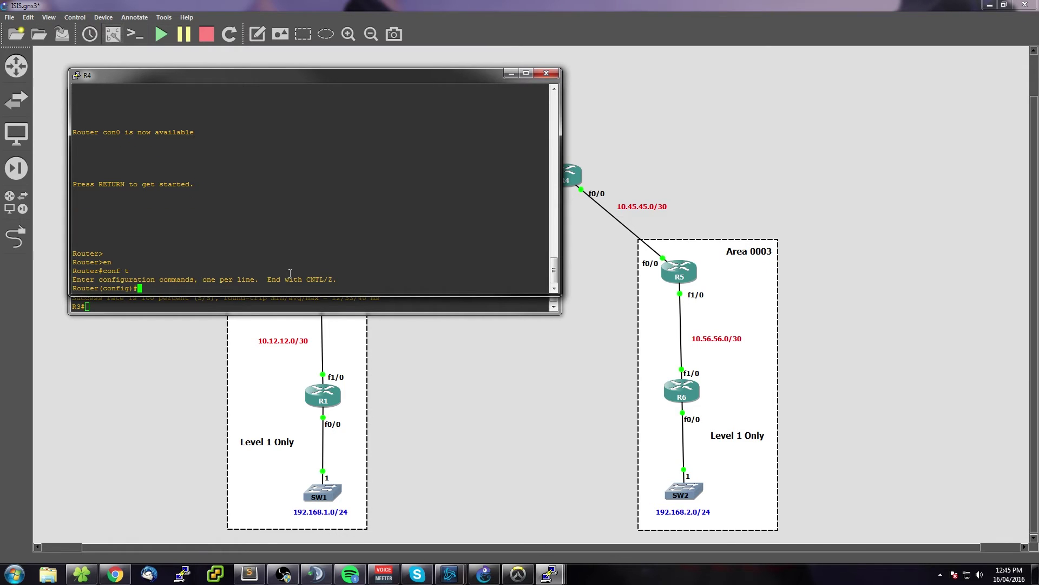
type("hostname R4")
key("Return")
key("Return")
key("Return")
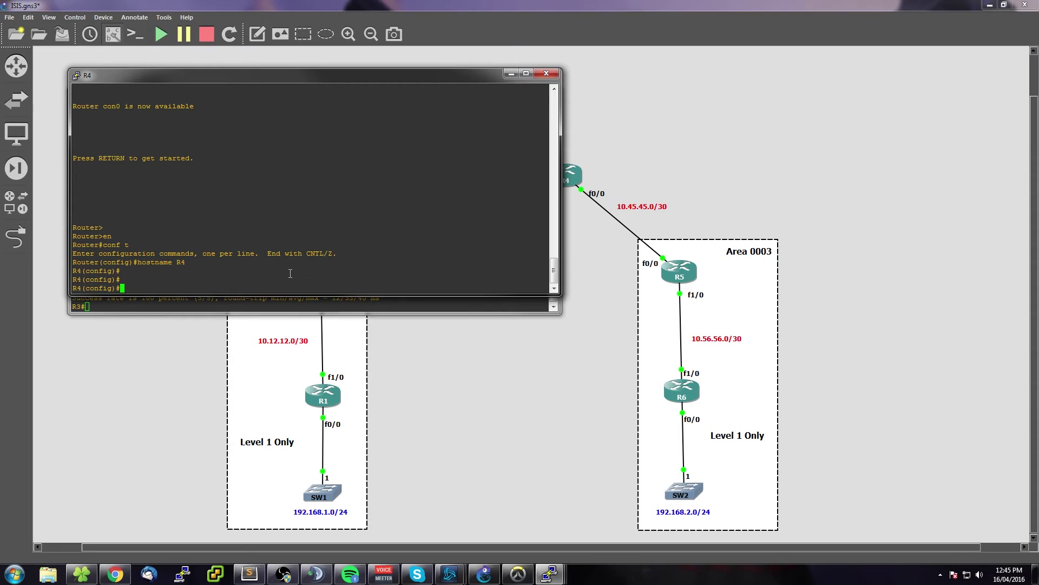
- Create IS-IS process CORE on R4 with NET 47.0000.4444.4444.4444.00
type("router isis CORE")
key("Return")
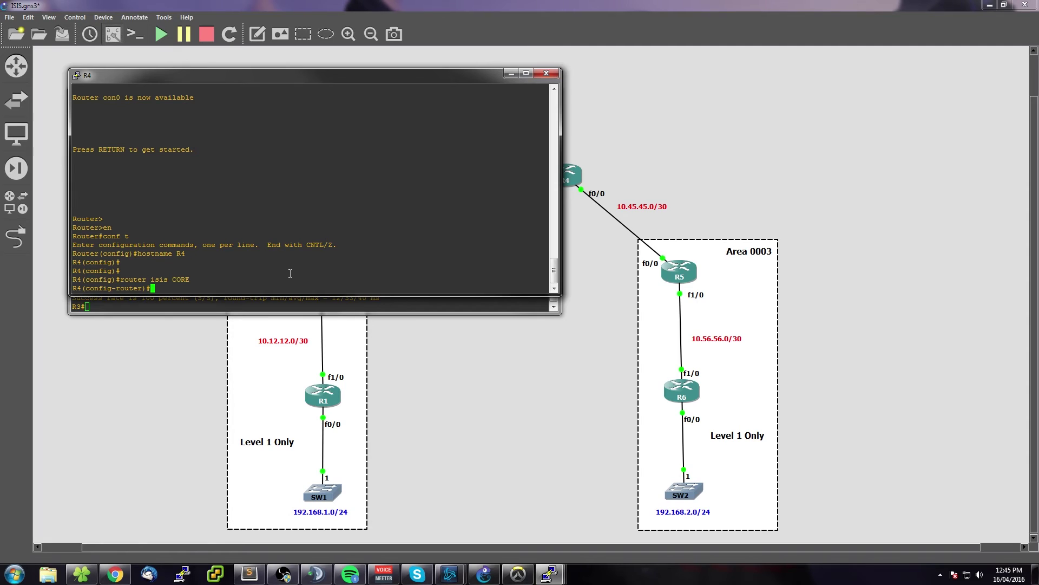
type("net 47.0000.4444.4444")
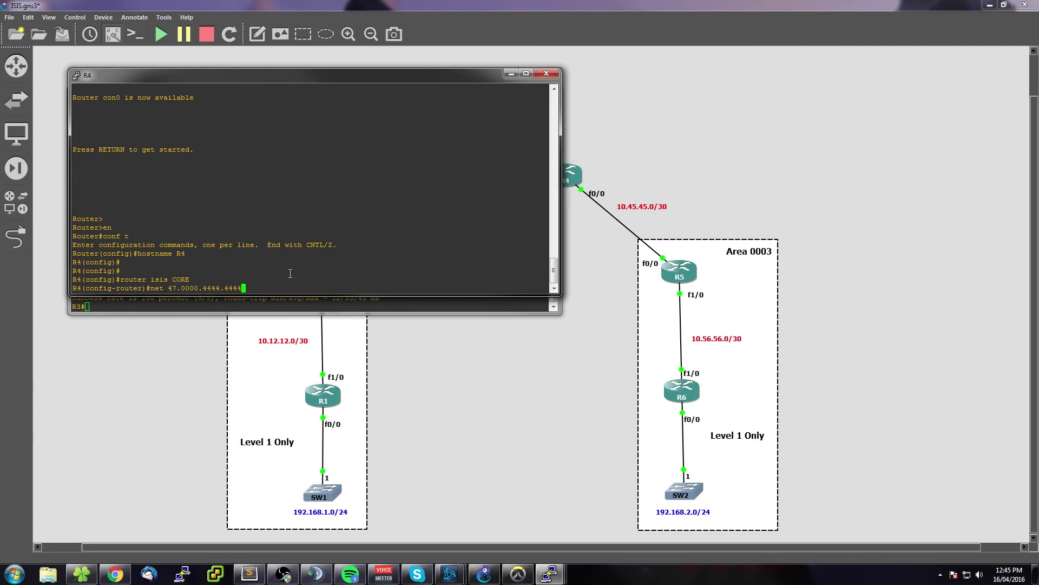
type(".4444.")
type("00")
key("Return")
- Examine the system ID portion of the NET entered on R4
left_click_drag(198, 279, 239, 282)
triple_click(224, 279)
left_click(223, 279)
triple_click(223, 279)
left_click(223, 280)
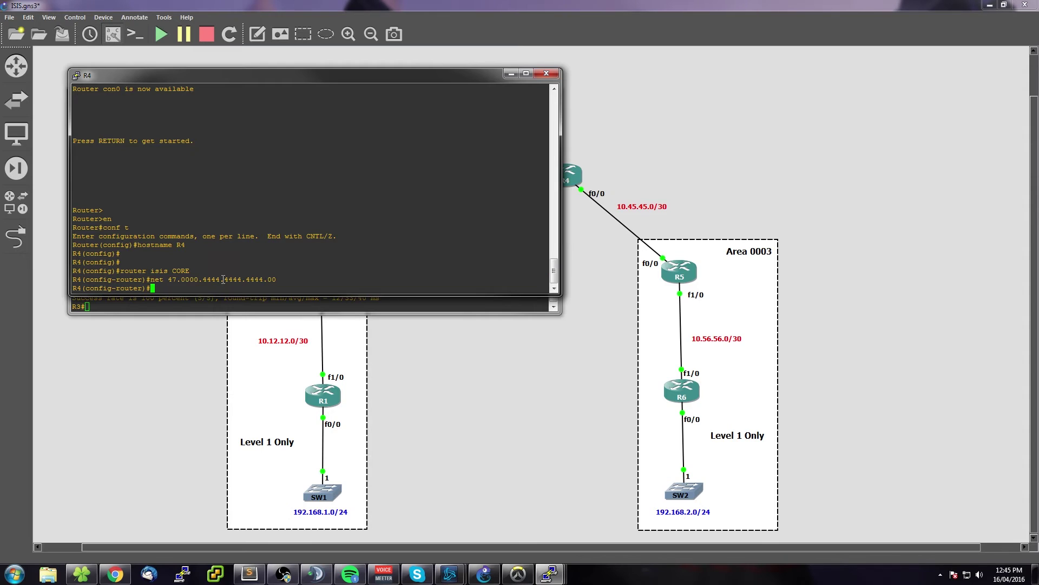
left_click_drag(203, 279, 267, 280)
left_click(235, 286)
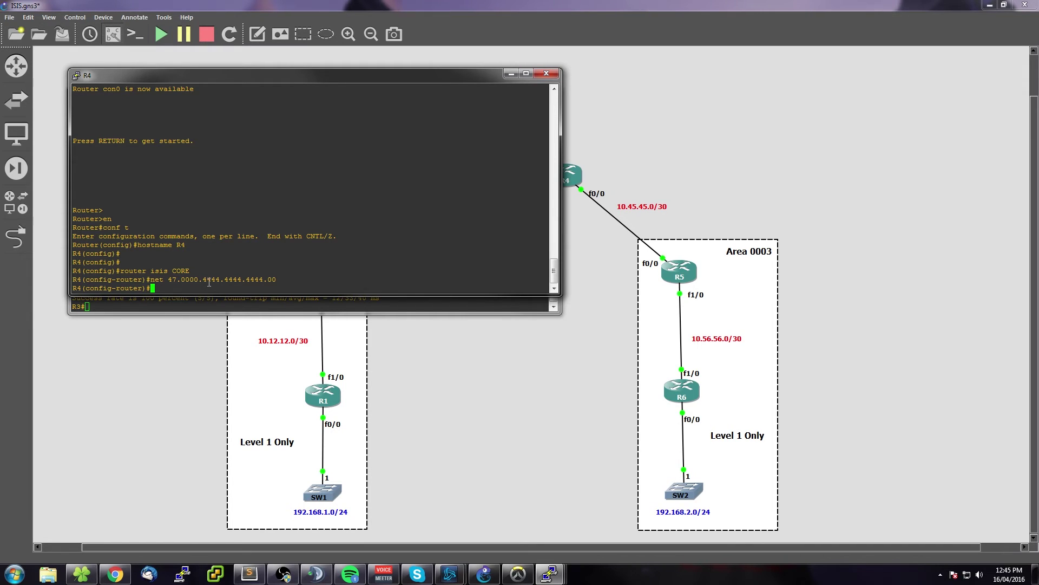
- Set the IS type of R4's CORE process to level-2
type("is")
key("Tab")
type("-")
key("Tab")
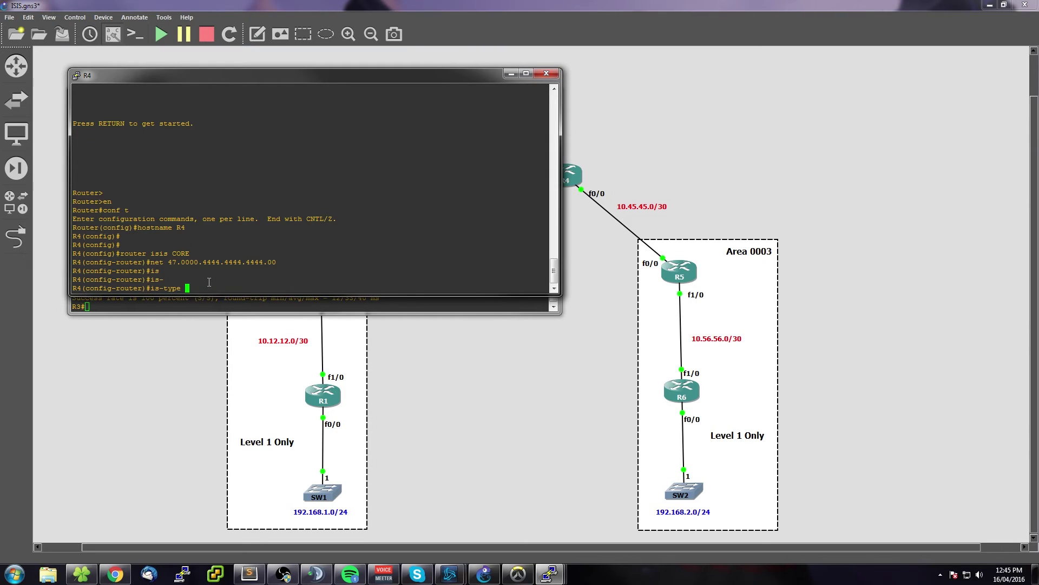
type("le")
key("Tab")
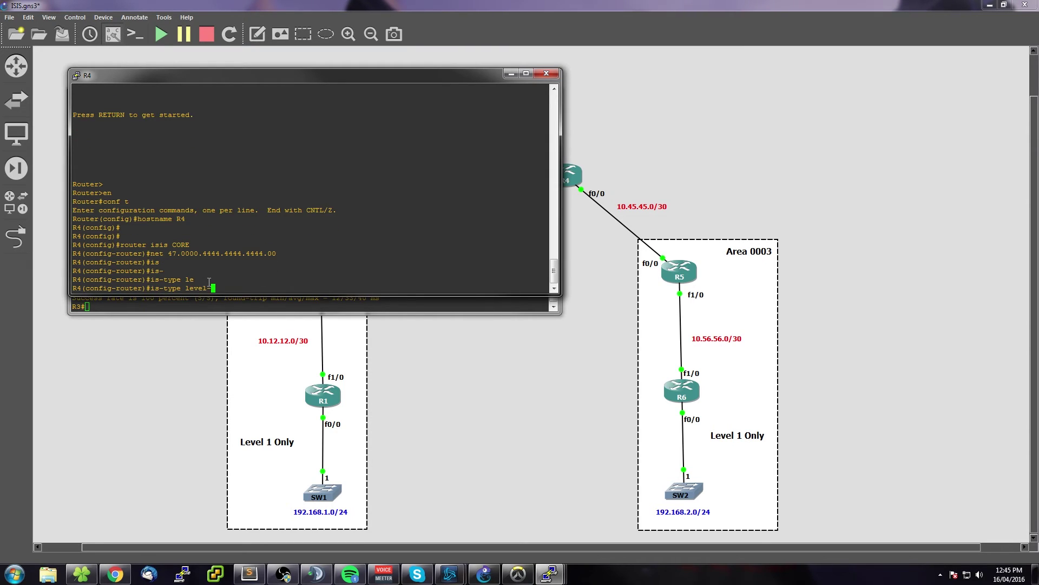
type("2")
key("Return")
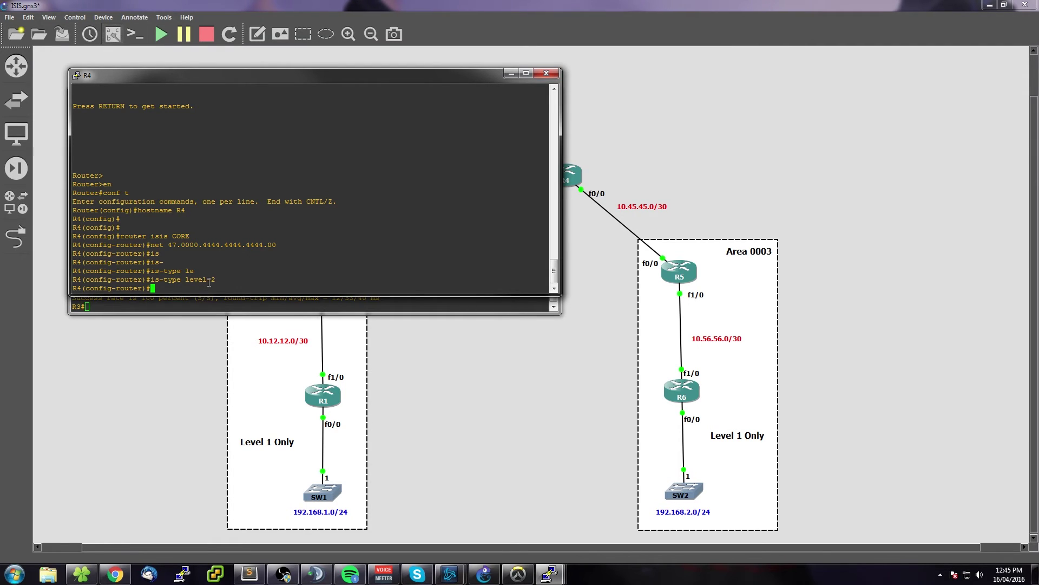
- Create interface lo0 on R4 with address 10.4.4.4 and mask 255.255.255.255, and enable IS-IS process CORE on it
type("int lo0")
key("Return")
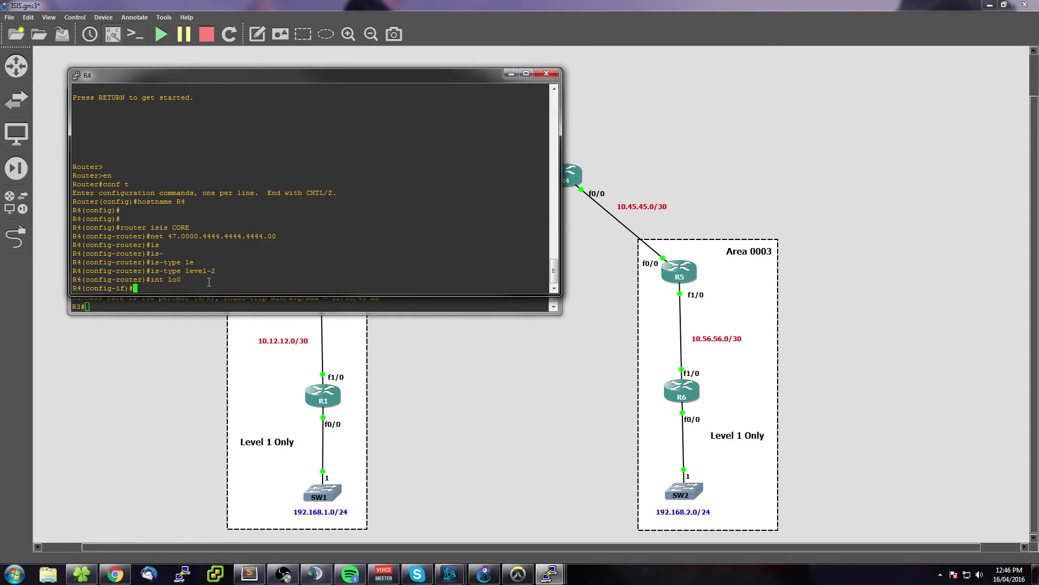
type("ip add 10.")
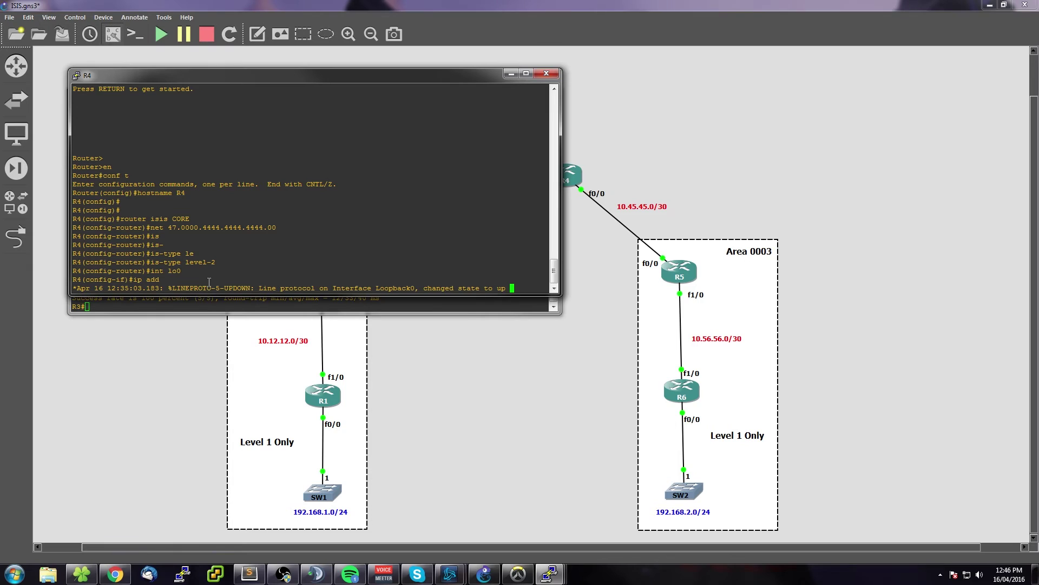
type("4.4.4")
type(" 255.255.255.")
type("255")
key("Return")
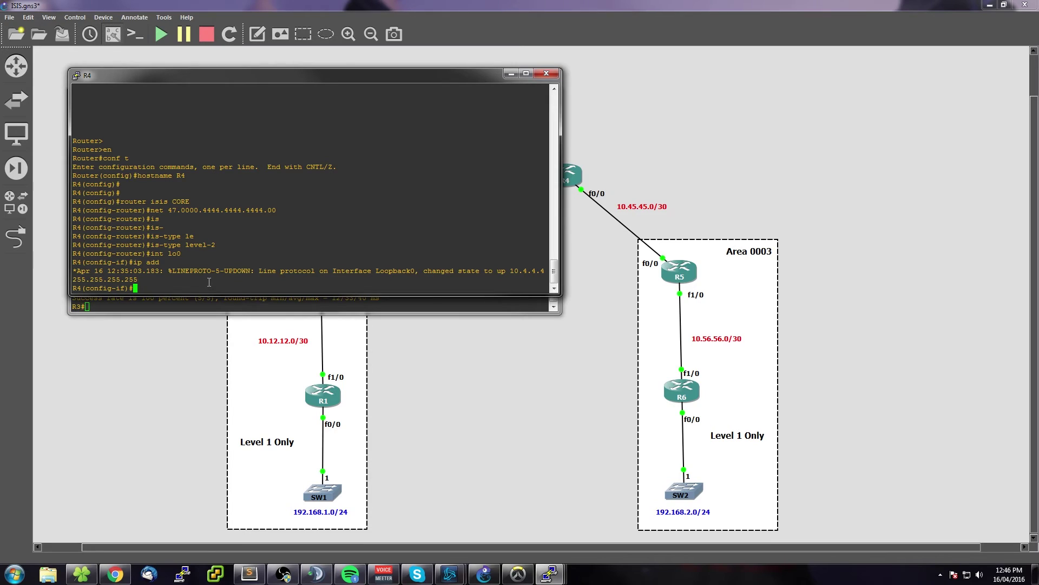
type("ip router isis CORE")
key("Return")
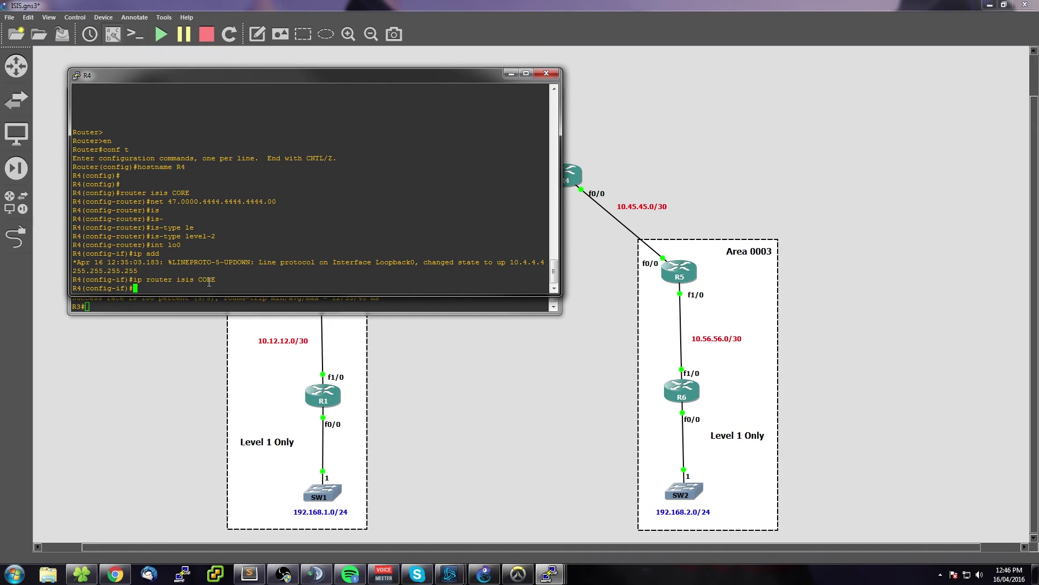
- Assign 10.45.45.1 with mask 255.255.255.252 to R4's interface f0/0 and bring the interface up
type("int f0/0")
key("Return")
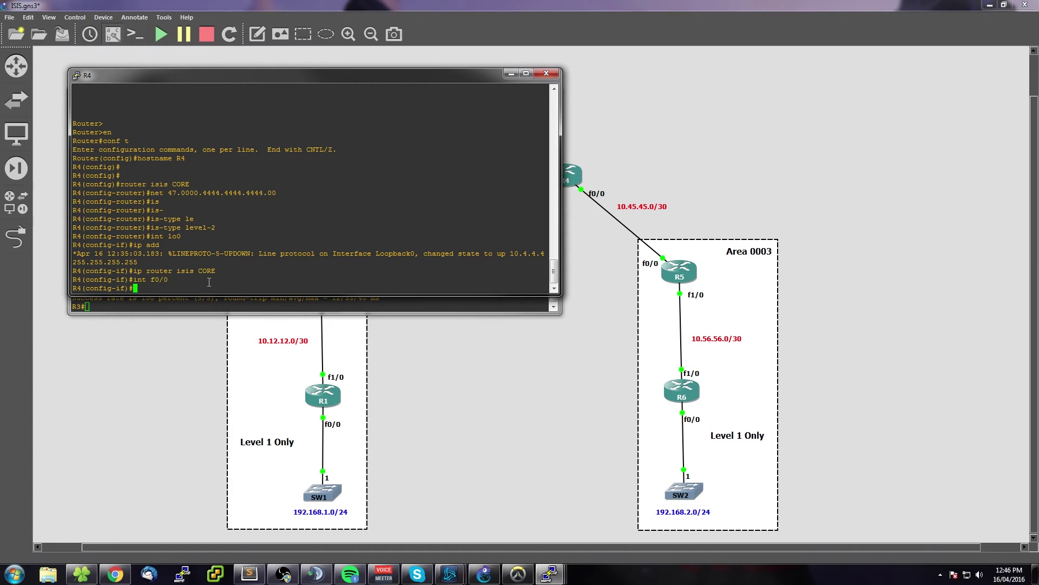
type("ip add 10.45.45.1 255.2")
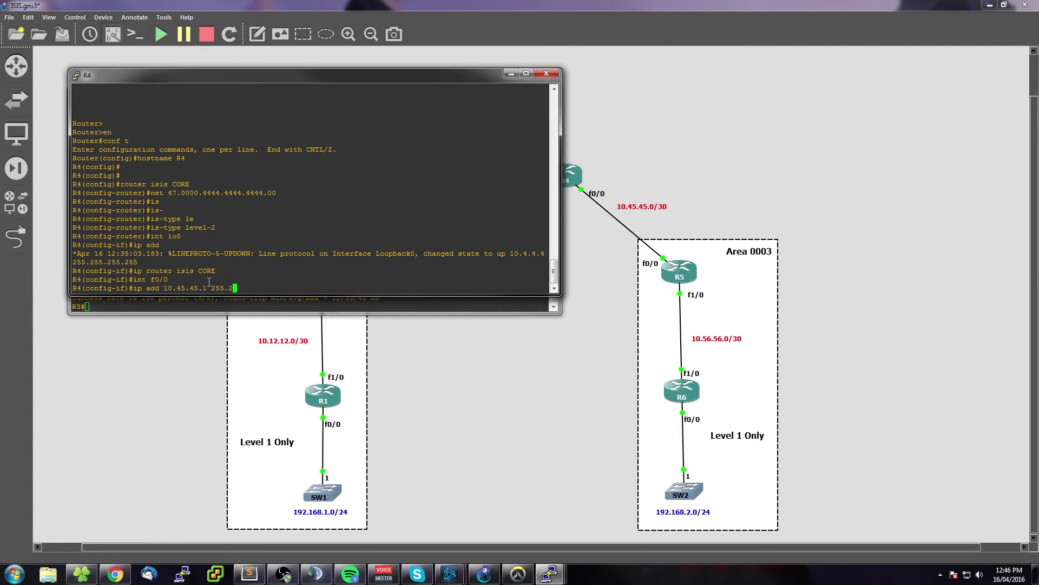
type("55.255.252")
key("Return")
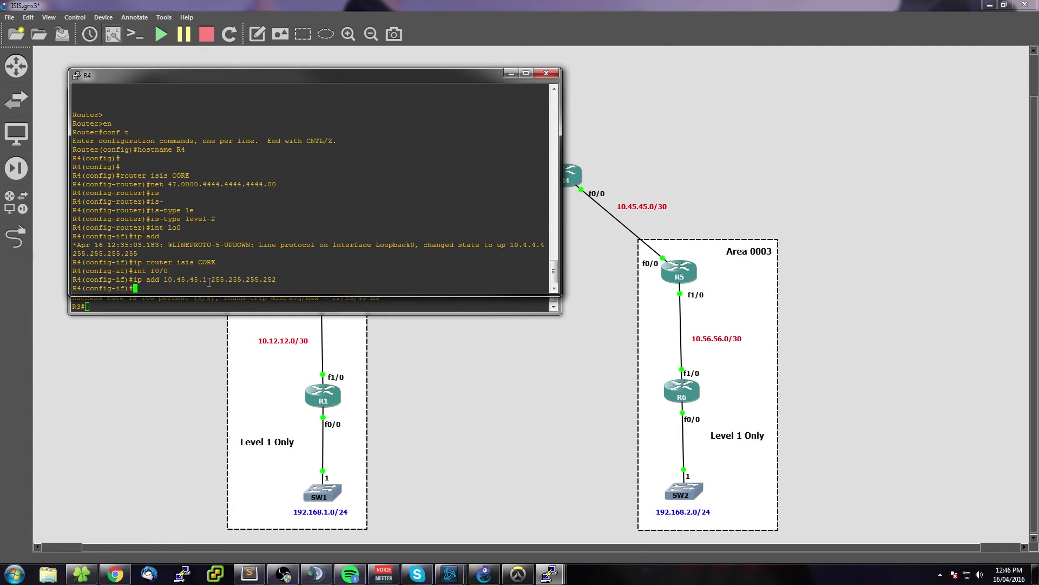
type("no shut")
key("Return")
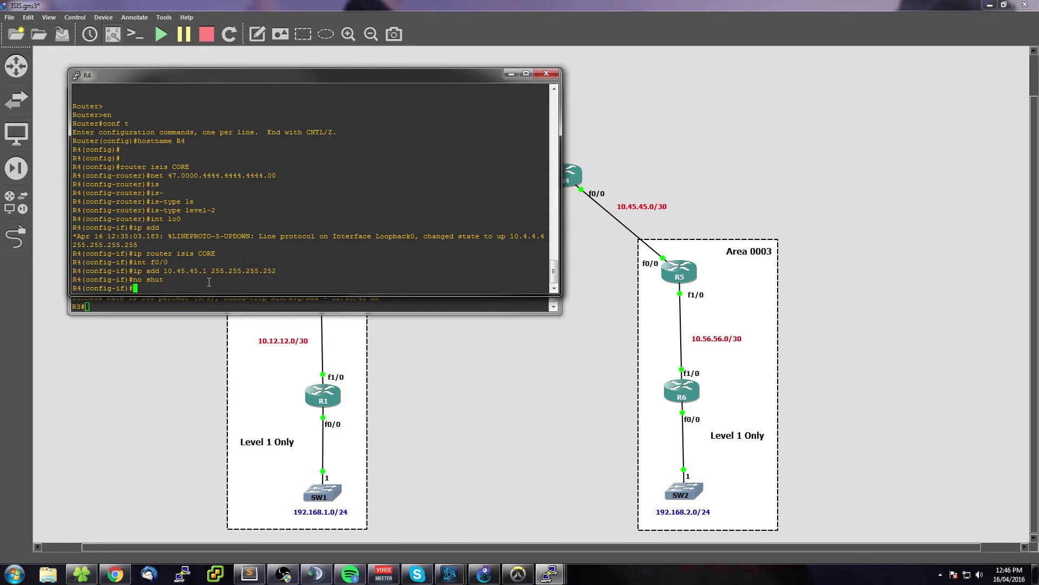
- Enable IS-IS process CORE on R4's interface f0/0 and set its IS-IS network type to point-to-point
type("ip router")
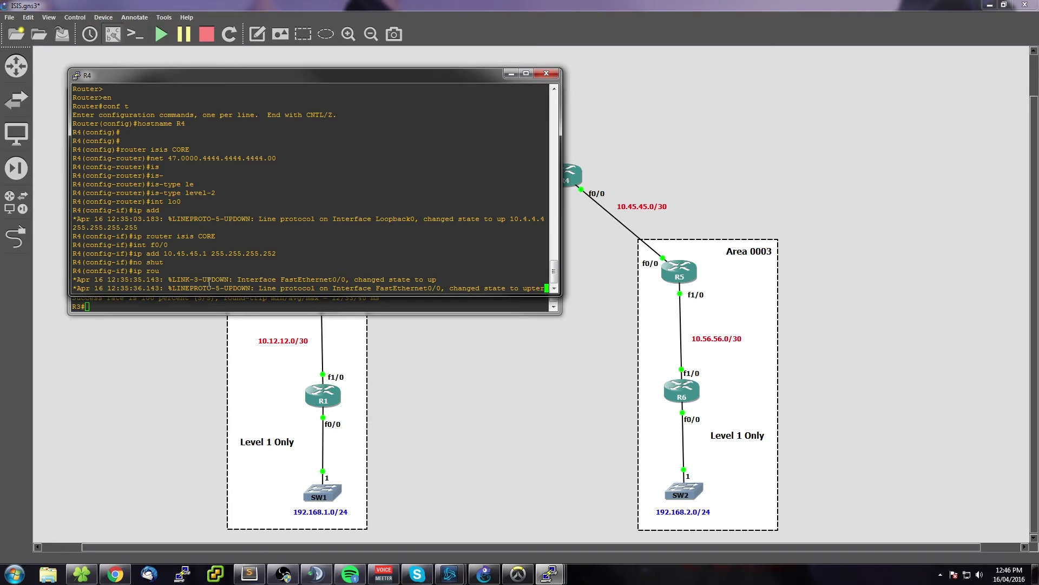
key("Tab")
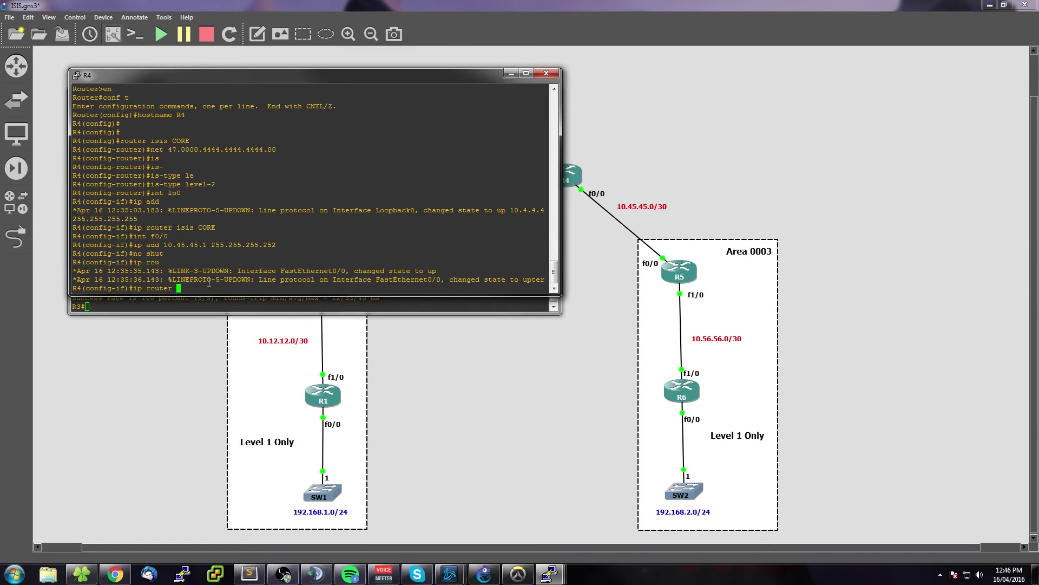
type("isis cORE")
key("Return")
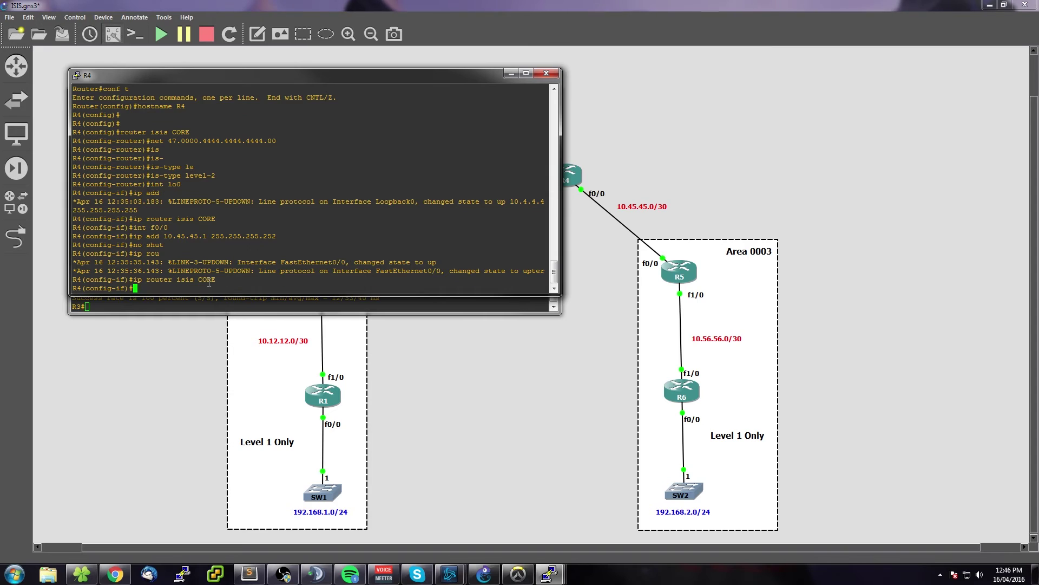
type("isis ne")
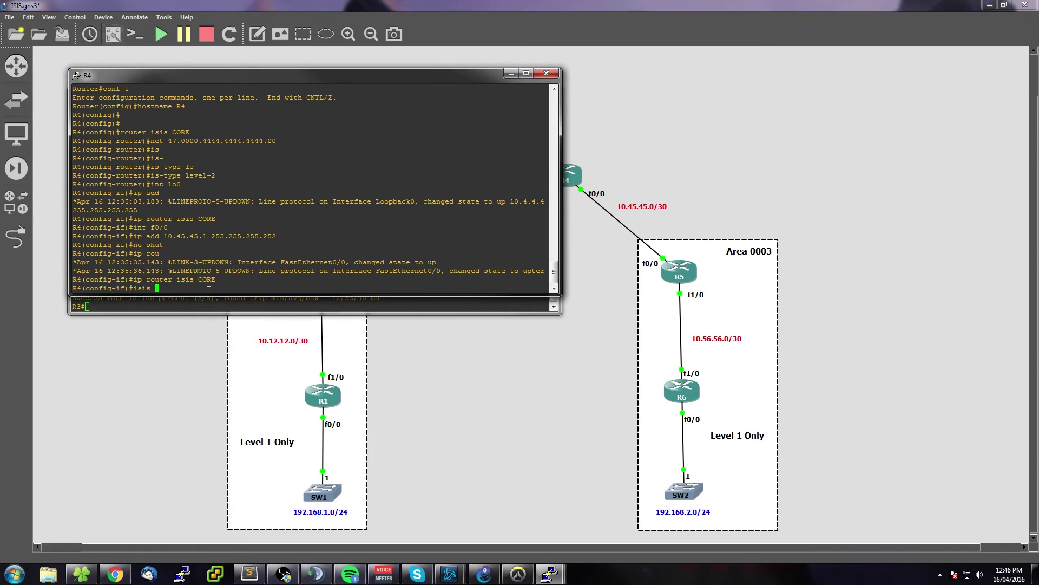
key("Tab")
type("po")
key("Tab")
key("Return")
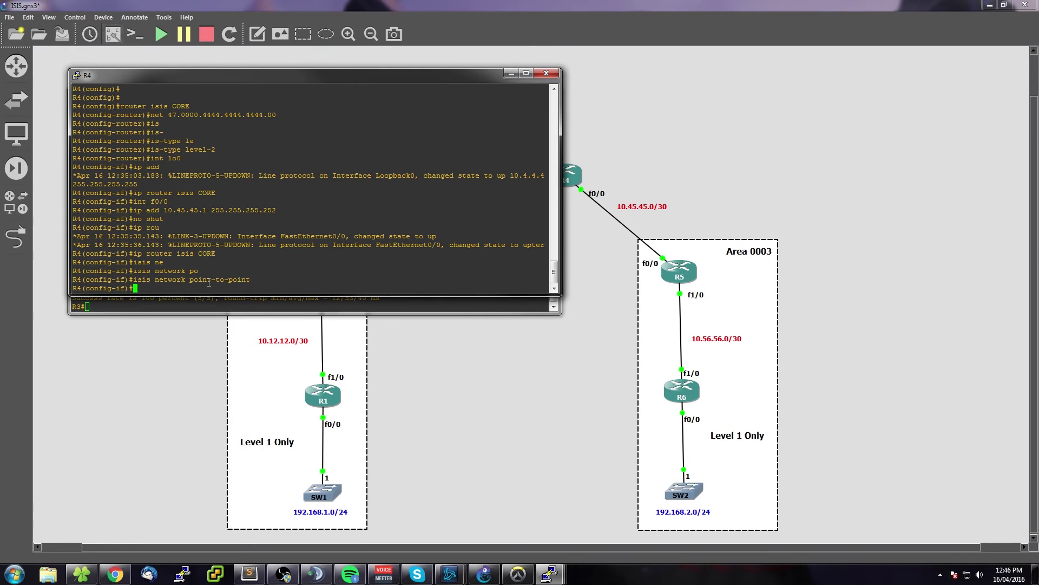
- Assign 10.34.34.2 with mask 255.255.255.252 to R4's interface f1/0 and bring the interface up
type("int ")
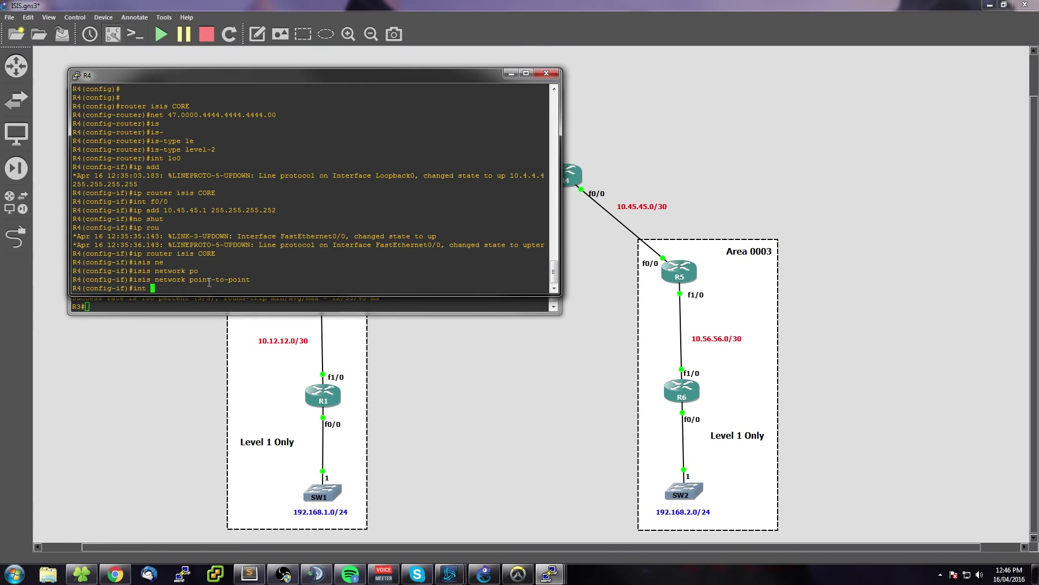
type("f1/0")
key("Return")
type("ip add ")
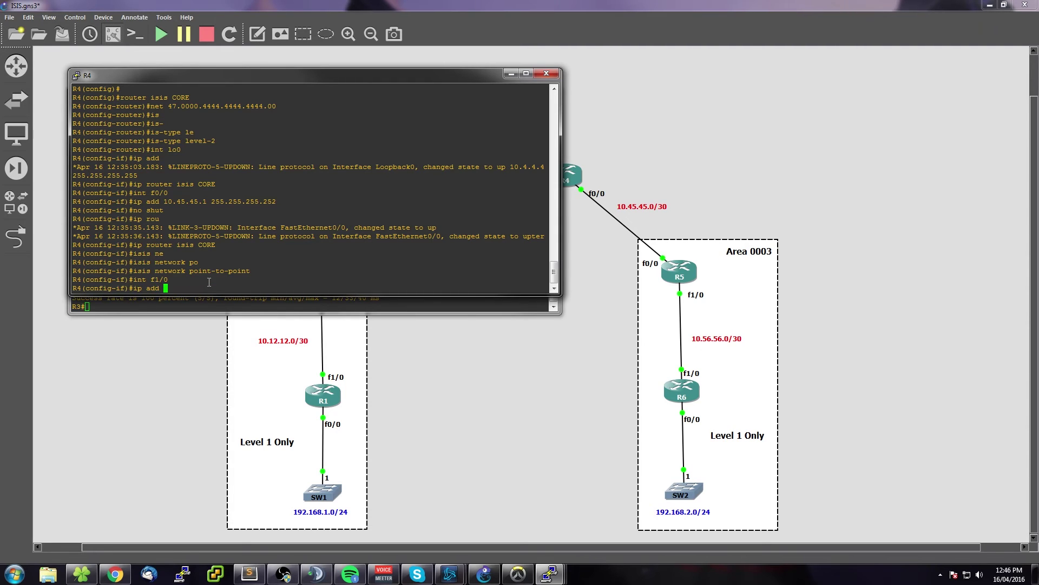
type("10.34.")
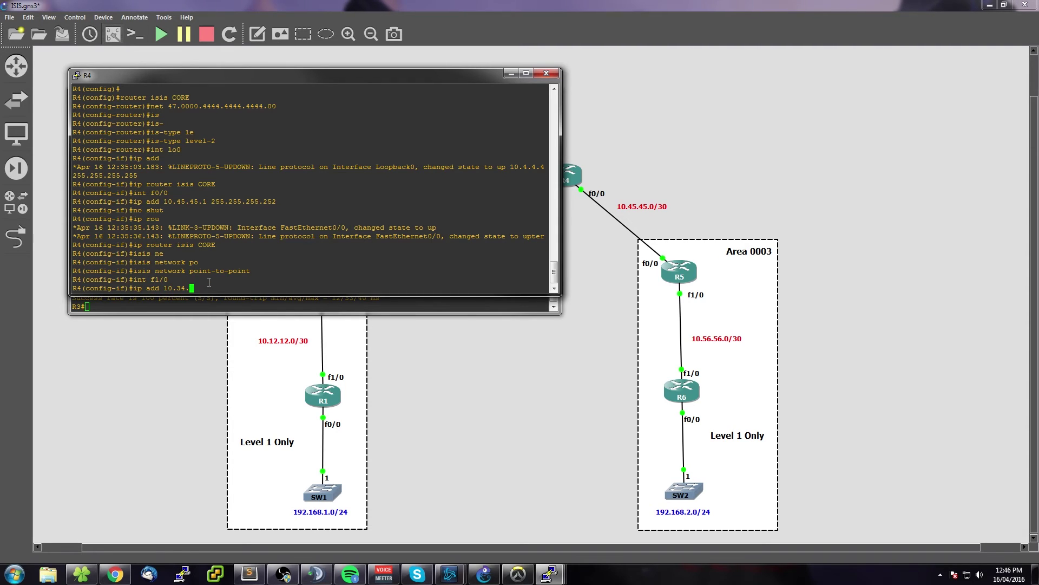
type("34.2 255.255.255.252")
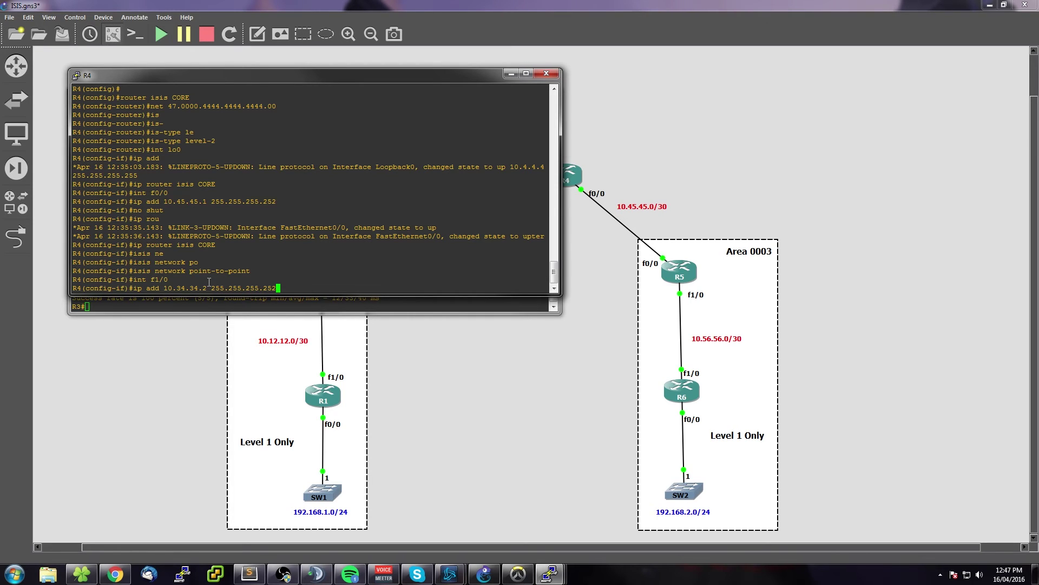
key("Return")
type("no shut")
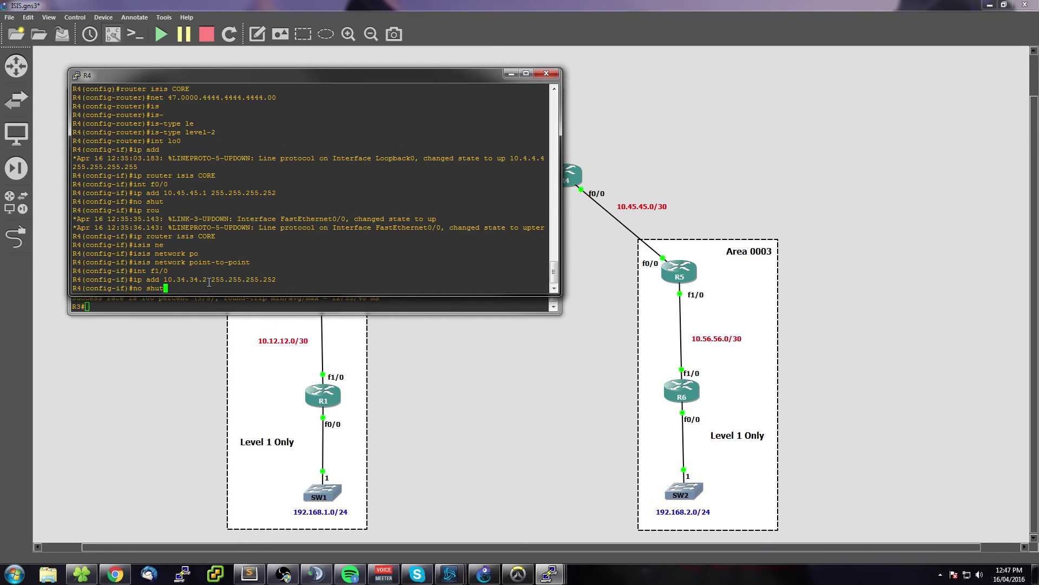
key("Return")
- Enable IS-IS process CORE on R4's interface f1/0
type("ip router i")
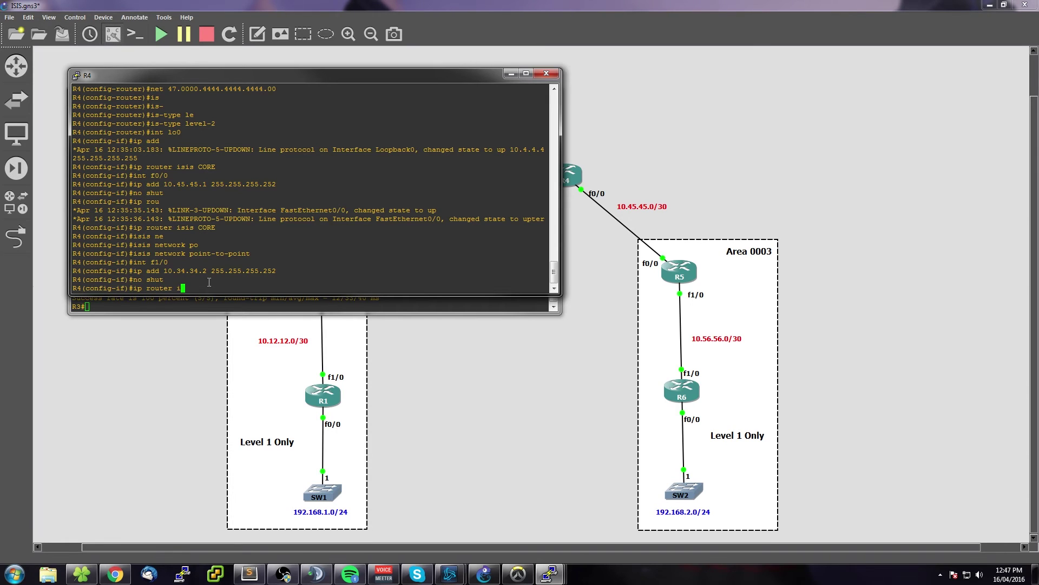
type("sis CORE")
key("Return")
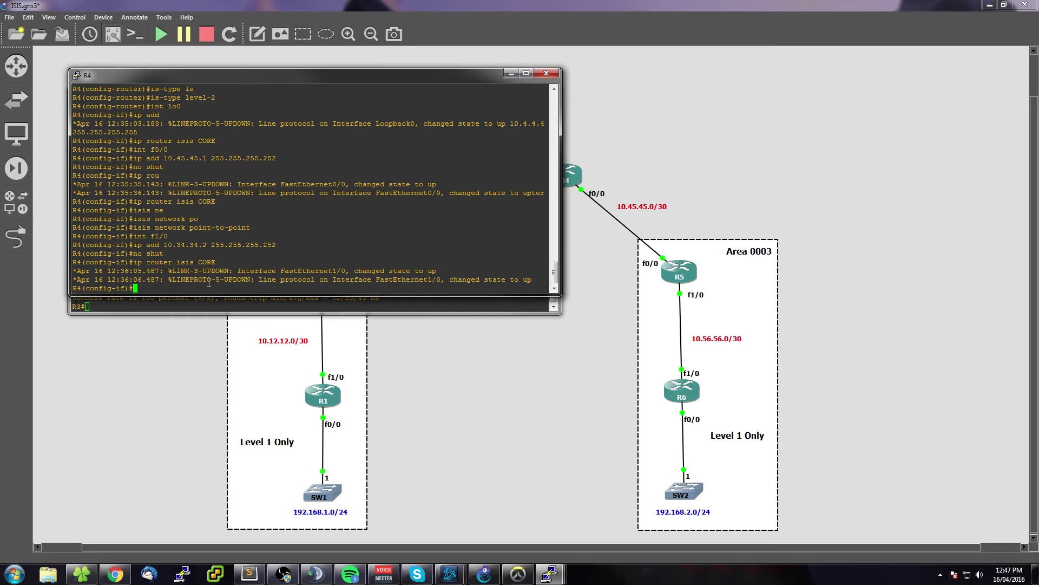
type("ip")
key("BackSpace")
key("BackSpace")
key("BackSpace")
type("ne")
key("Tab")
key("BackSpace")
key("BackSpace")
key("BackSpace")
key("BackSpace")
key("BackSpace")
key("BackSpace")
key("BackSpace")
key("BackSpace")
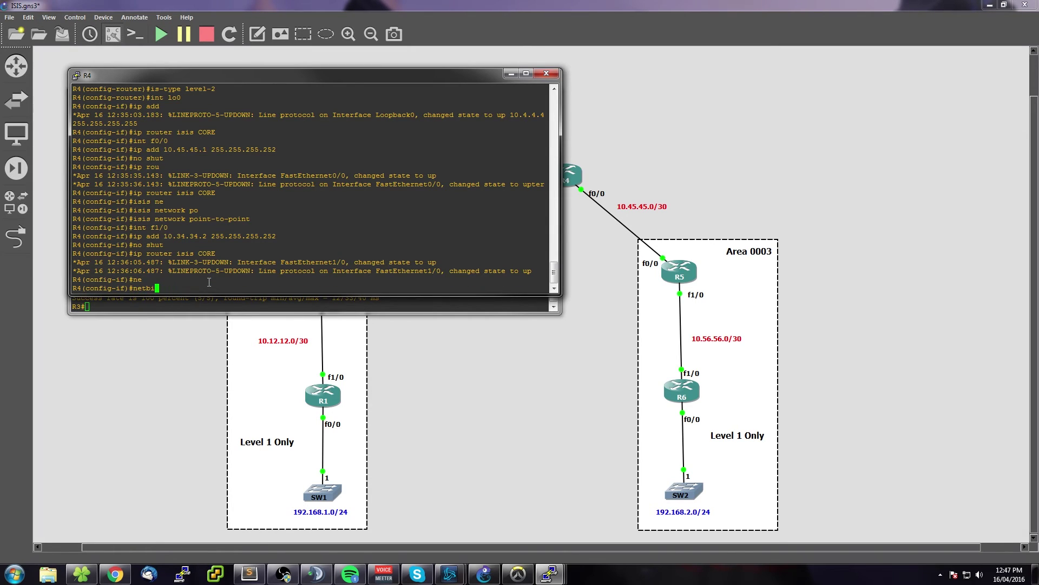
- Set the IS-IS network type of R4's interface f1/0 to point-to-point
type("isis ne")
key("Tab")
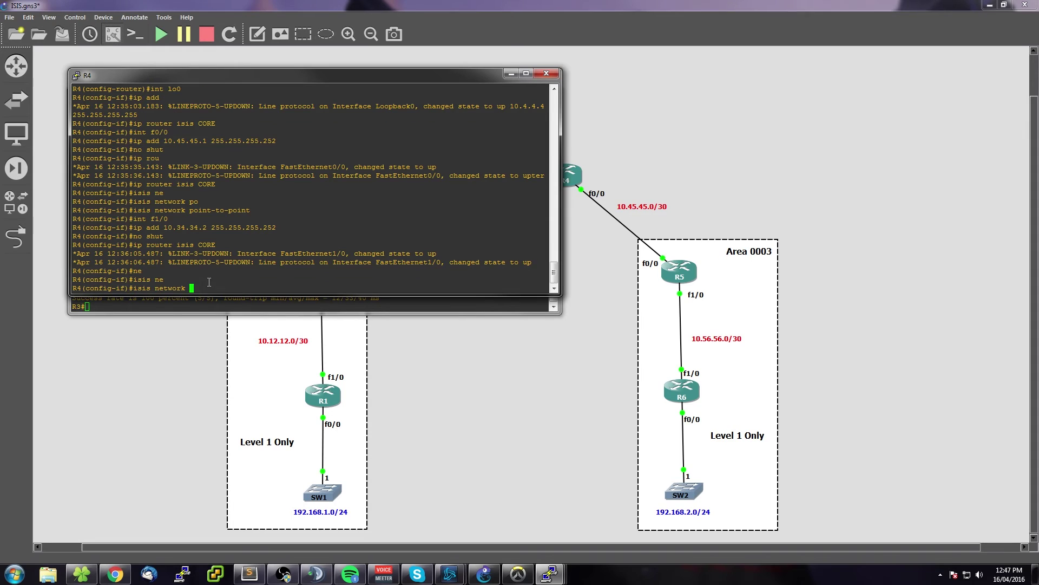
type("po")
key("Tab")
key("Return")
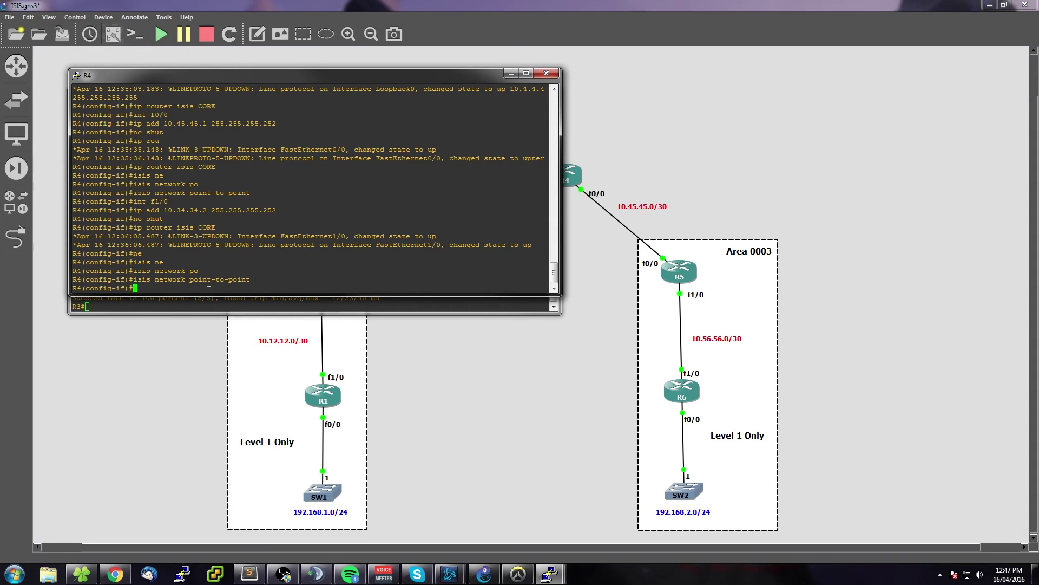
- Leave configuration mode on R4 and save its configuration
type("end")
key("Return")
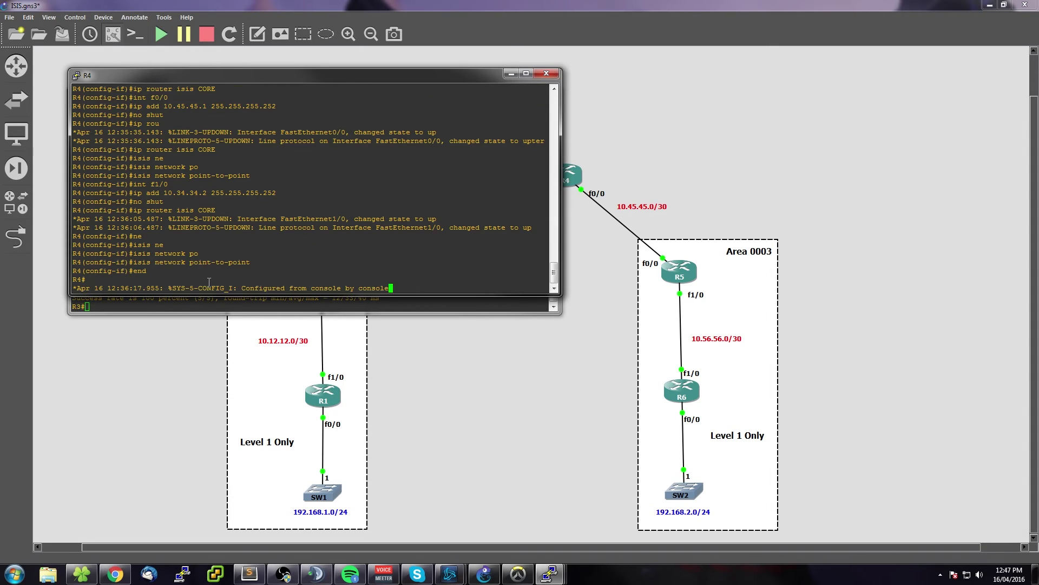
type("writ")
key("Return")
key("Return")
key("Return")
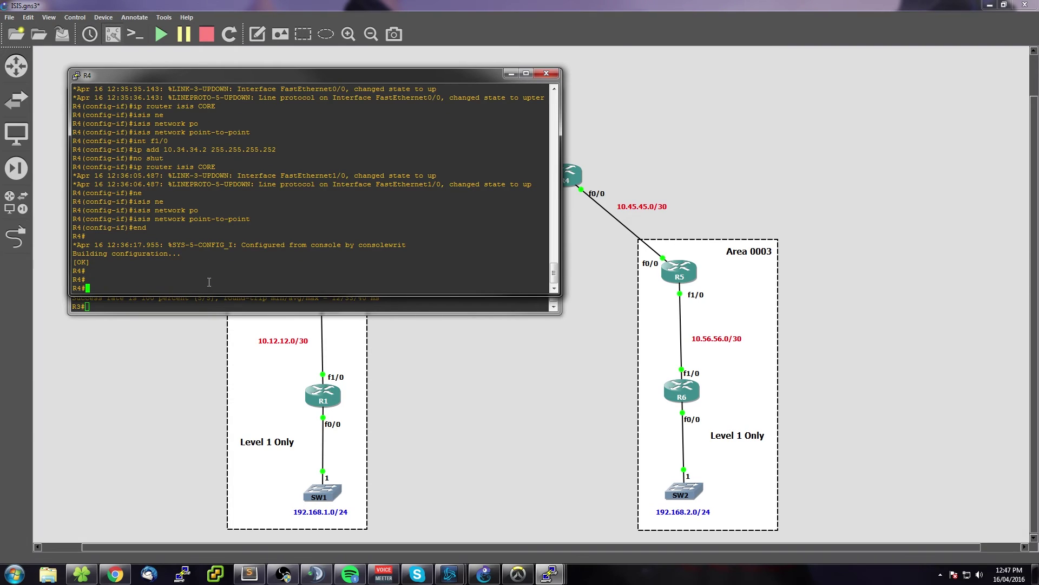
- Display R4's IP routing table and examine the route to 192.168.1.0/24
type("sh ip route")
key("Return")
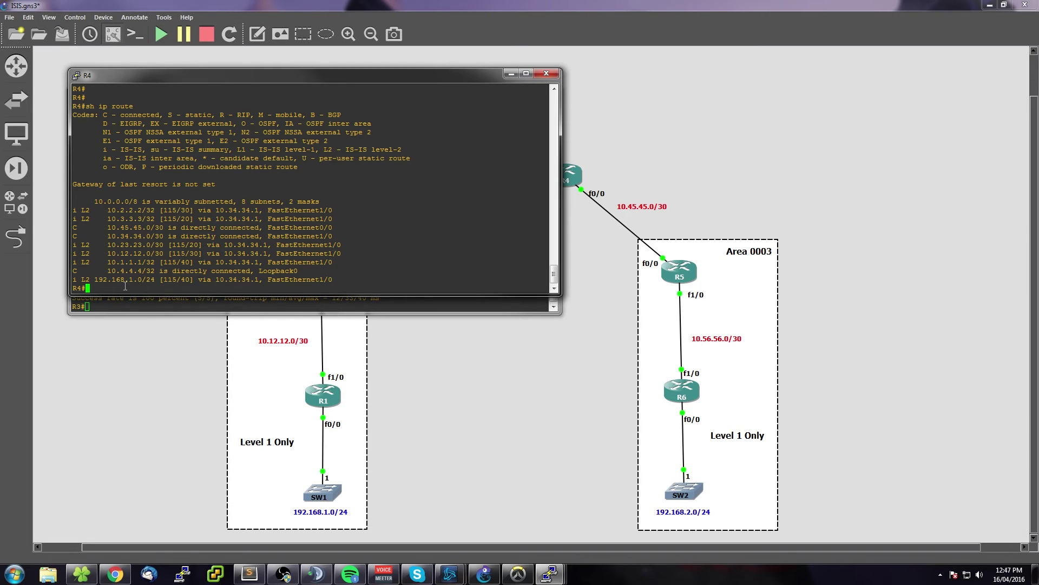
left_click_drag(94, 279, 164, 279)
triple_click(162, 280)
left_click(162, 279)
left_click_drag(94, 279, 156, 279)
triple_click(171, 280)
left_click(153, 265)
mouse_move(156, 271)
left_mouse_down()
mouse_move(135, 283)
mouse_move(107, 271)
mouse_move(156, 279)
left_mouse_up()
triple_click(101, 274)
left_click(120, 289)
double_click(120, 289)
left_click(113, 255)
- Ping 192.168.1.1 from R4 and examine the 10.4.4.4/32 entry in its routing table
type("ping 192.168.1.1")
key("Return")
key("Return")
key("Return")
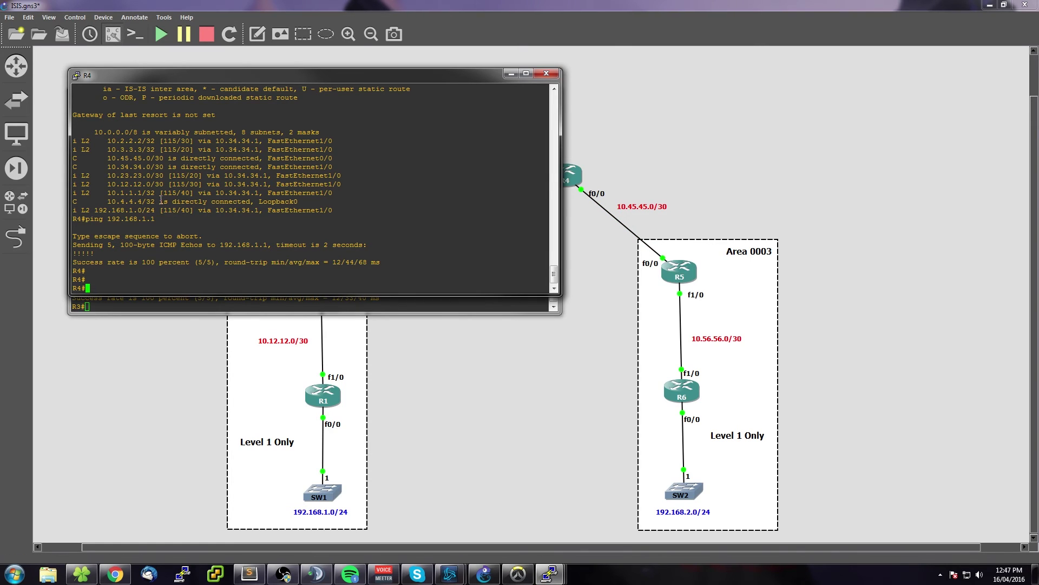
left_click_drag(159, 197, 107, 197)
left_click(126, 199)
double_click(128, 202)
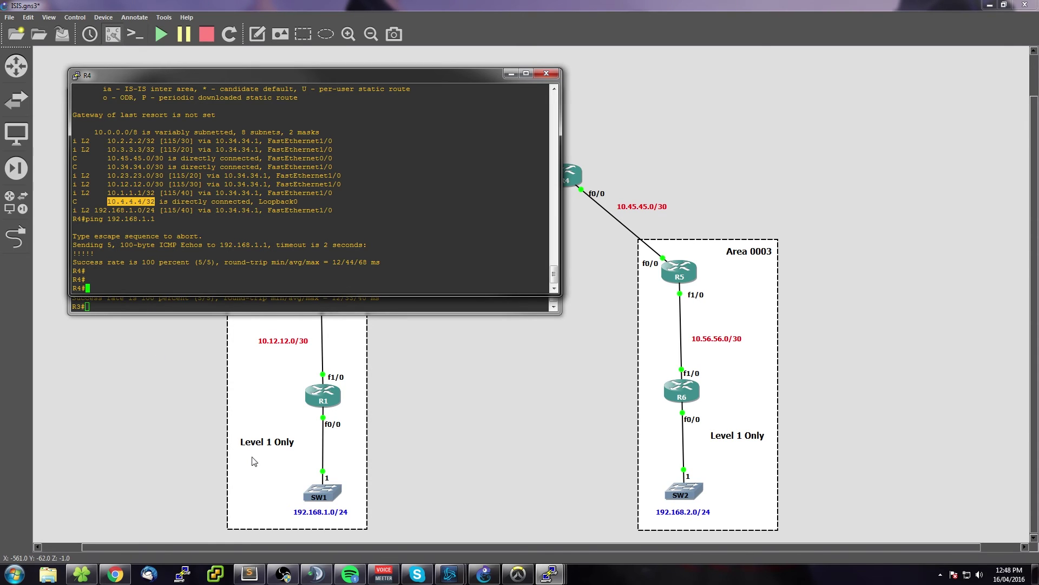
- Switch to R1's console and enter privileged mode
left_click(550, 573)
left_click(285, 508)
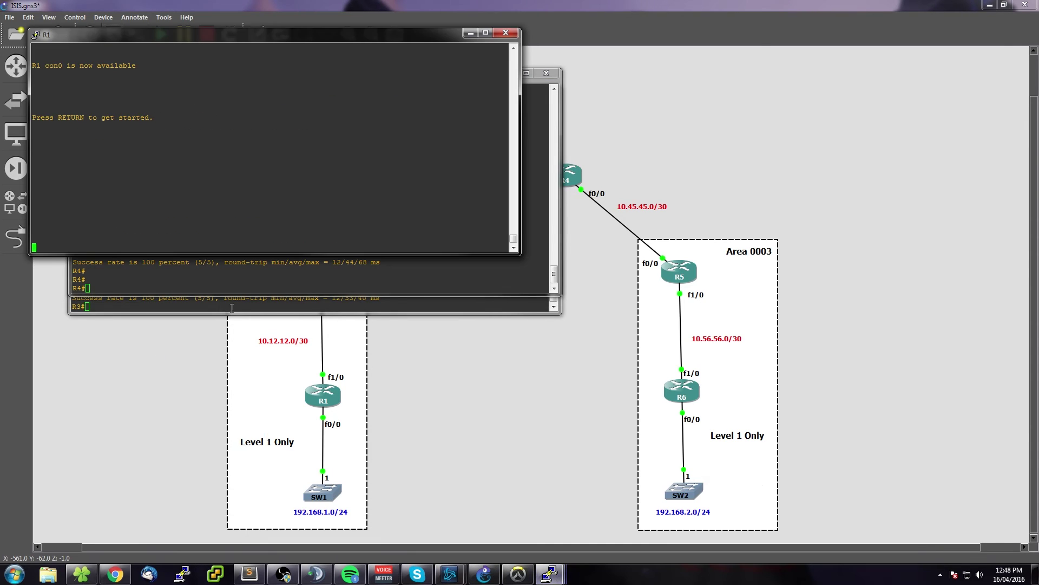
key("Return")
key("Return")
type("en")
key("Return")
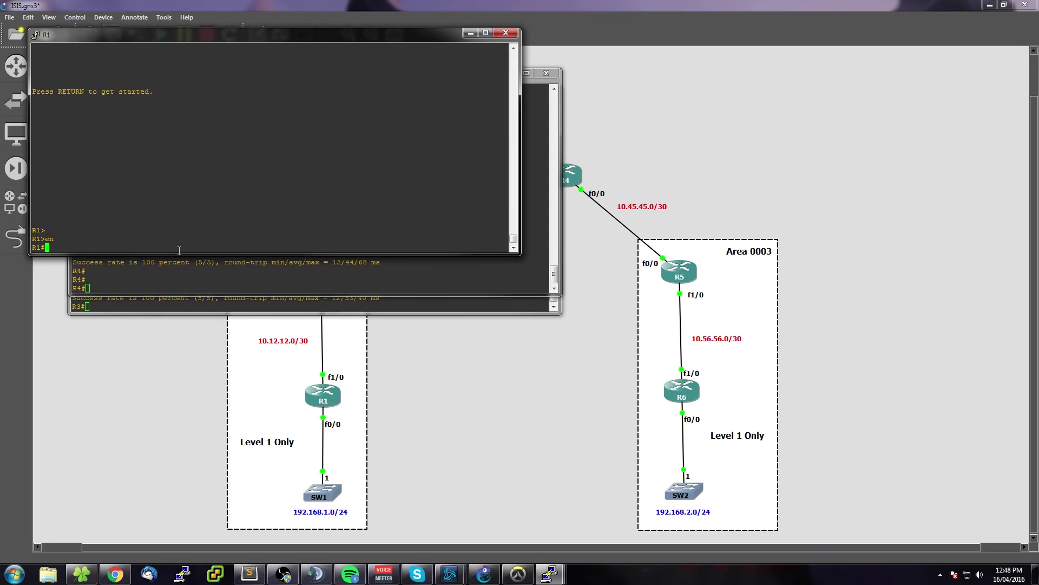
- Display R1's IP routing table and examine its level-1 default route
type("sh ip route")
key("Return")
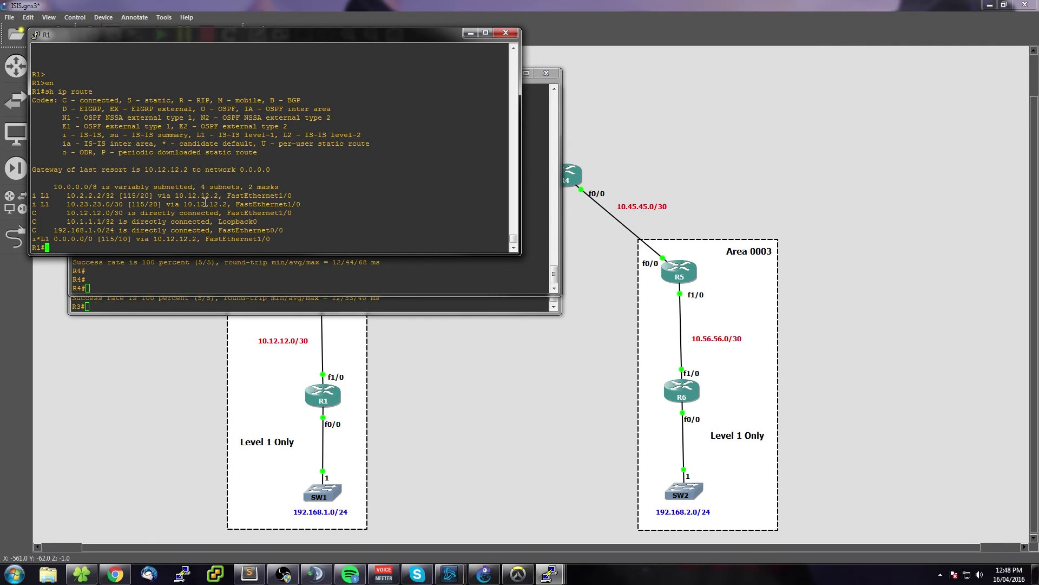
left_click_drag(39, 241, 272, 239)
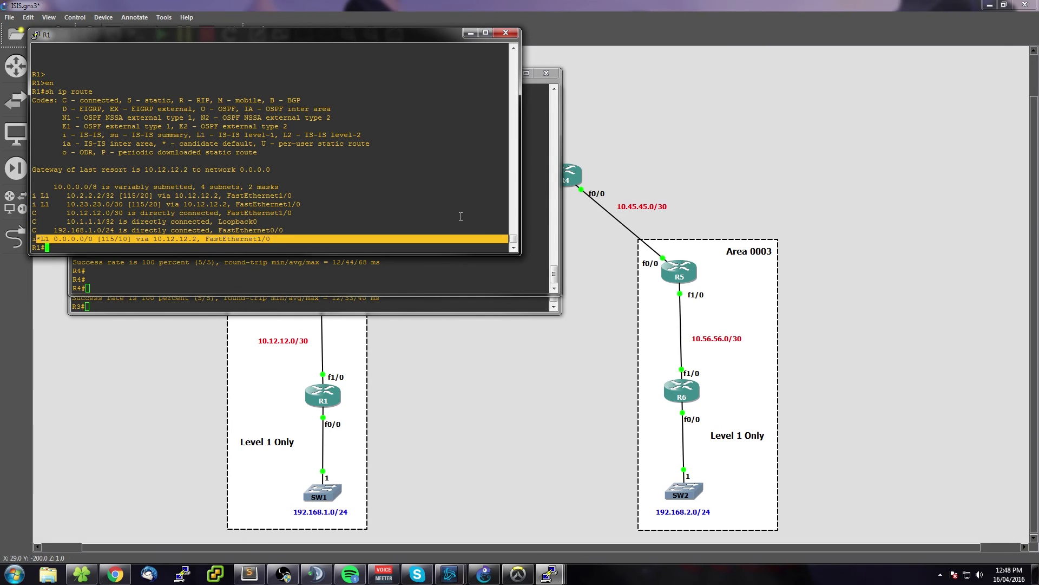
left_click(303, 217)
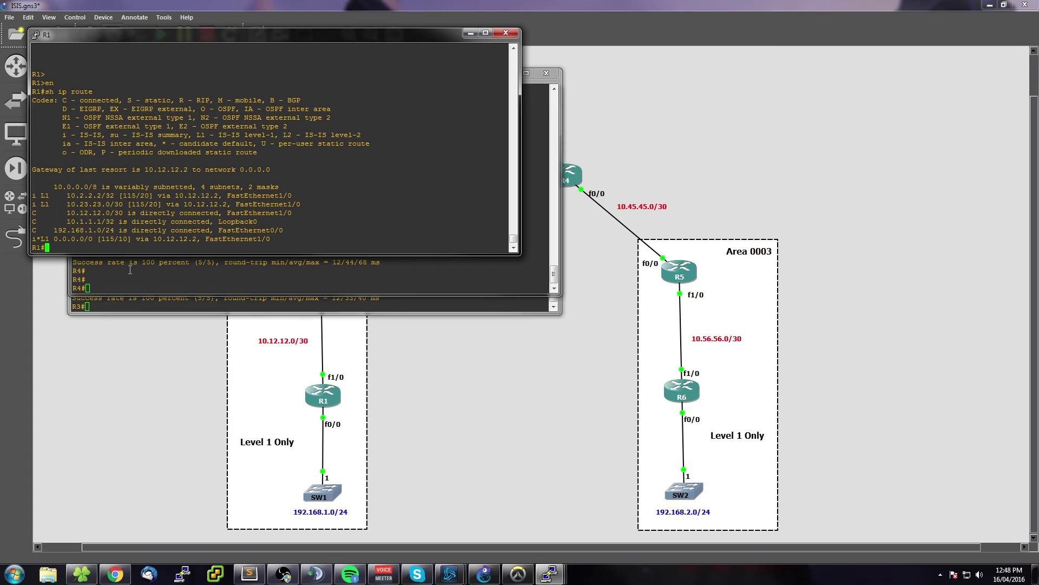
- Switch to R5's console and display its running configuration as far as the interface sections
left_click(131, 307)
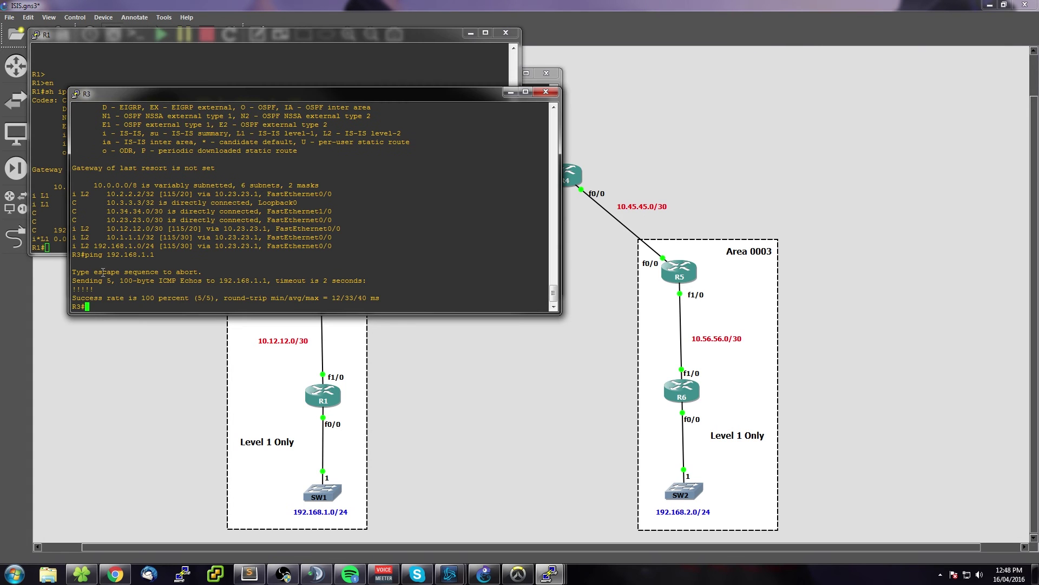
key("alt+Tab")
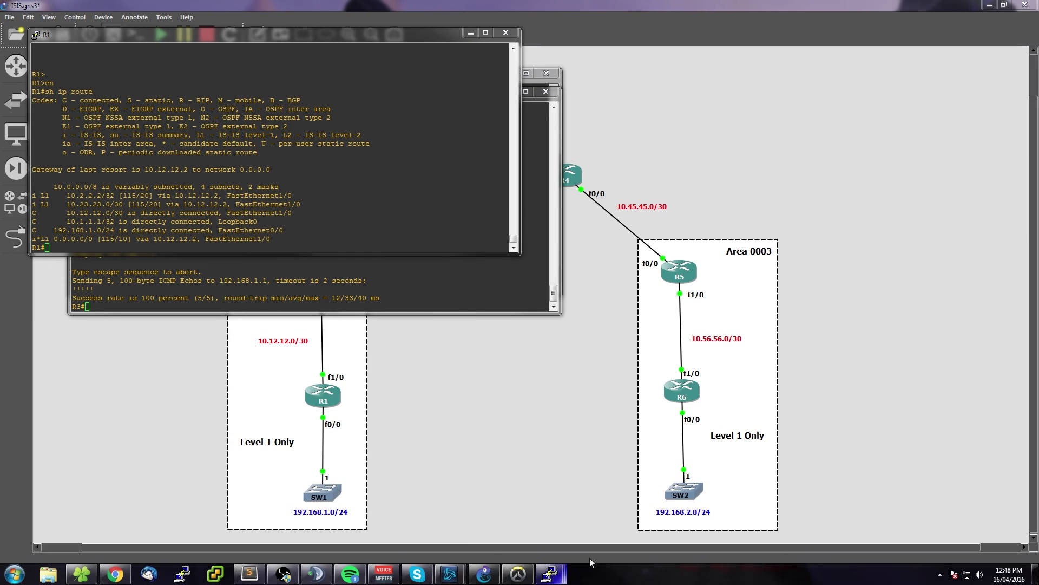
left_click(696, 523)
key("Return")
key("Return")
type("sh run")
key("Return")
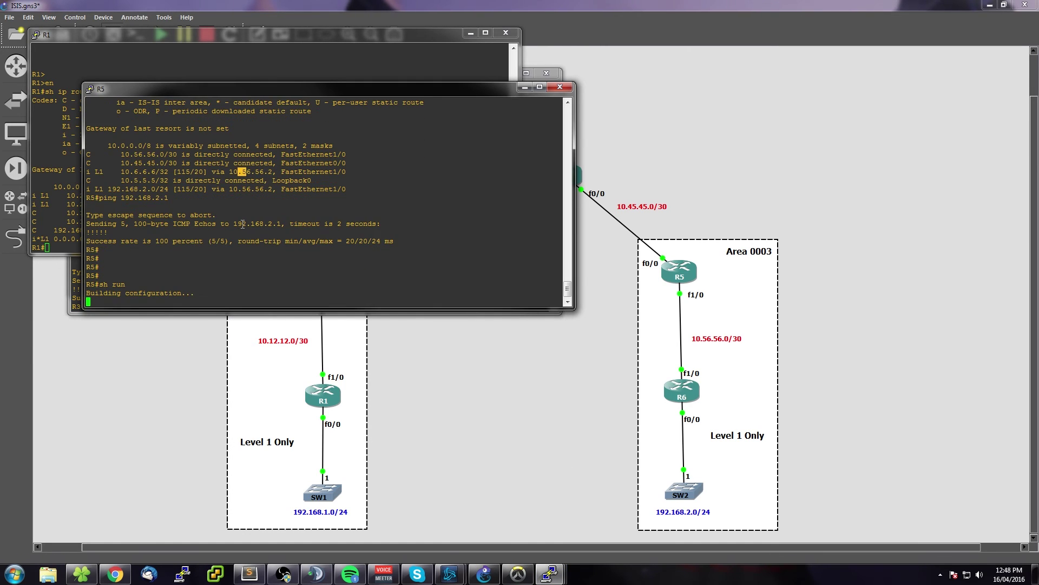
key("space")
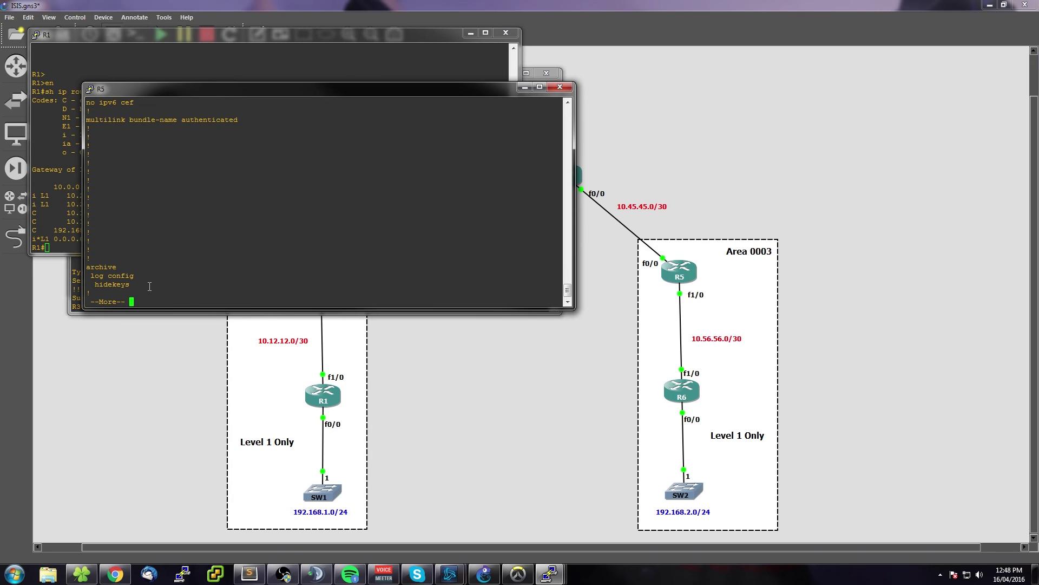
key("space")
- Examine the Loopback0 and FastEthernet0/0 settings in R5's running configuration, comparing their IS-IS lines
left_click_drag(177, 189, 89, 165)
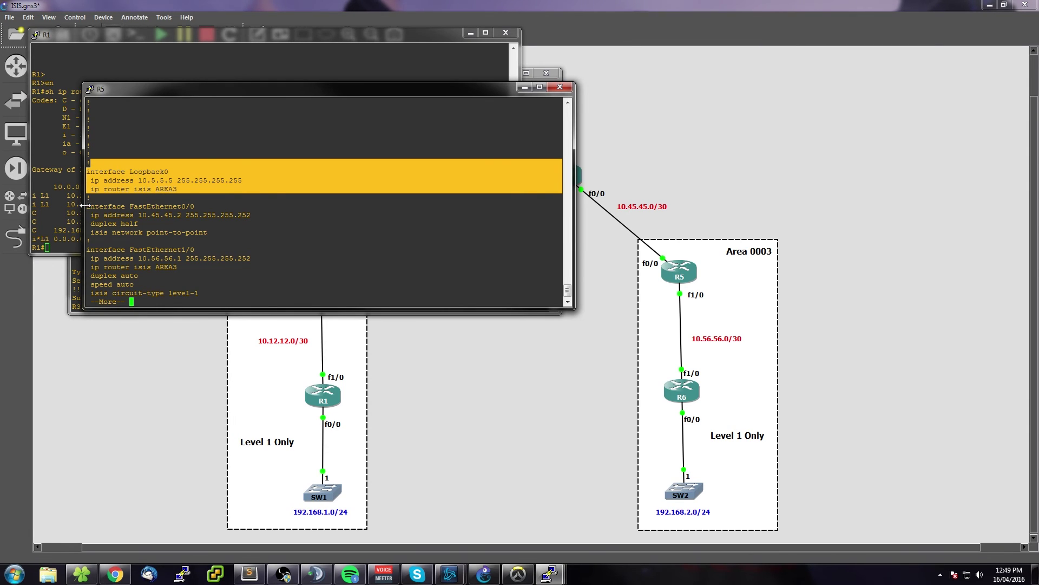
left_click_drag(86, 206, 206, 232)
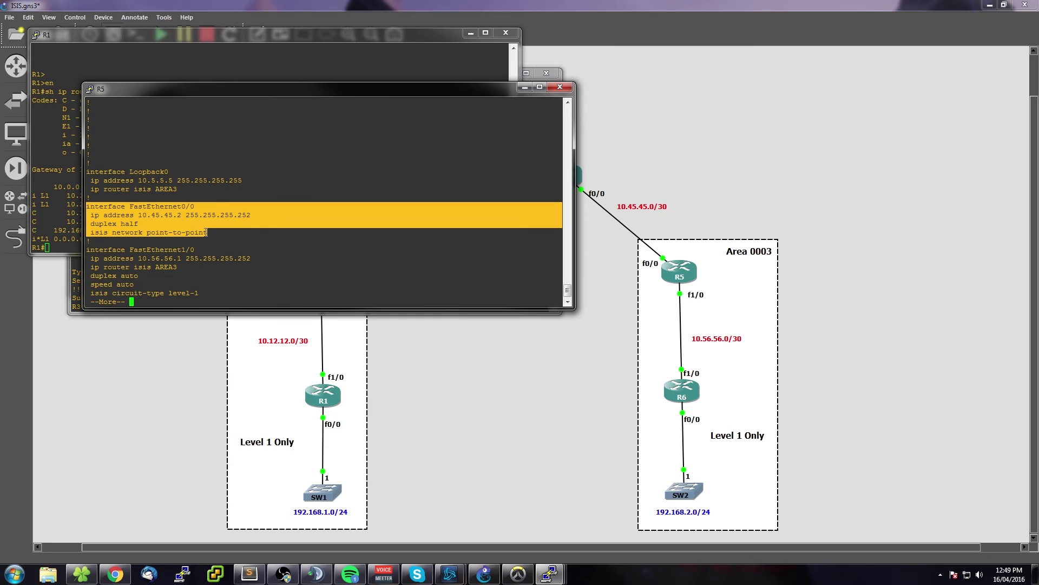
left_click(179, 232)
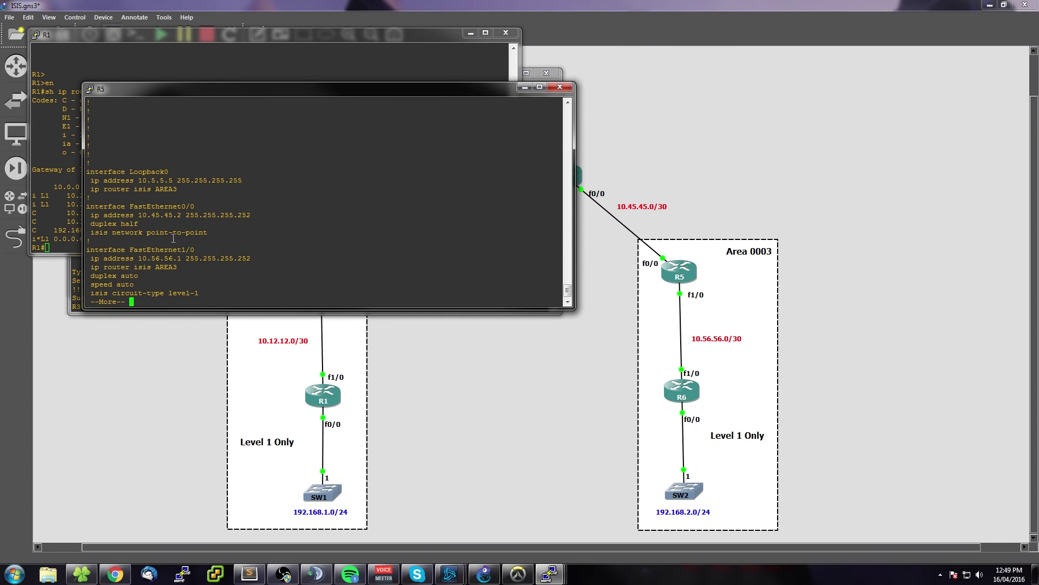
left_click_drag(134, 206, 186, 215)
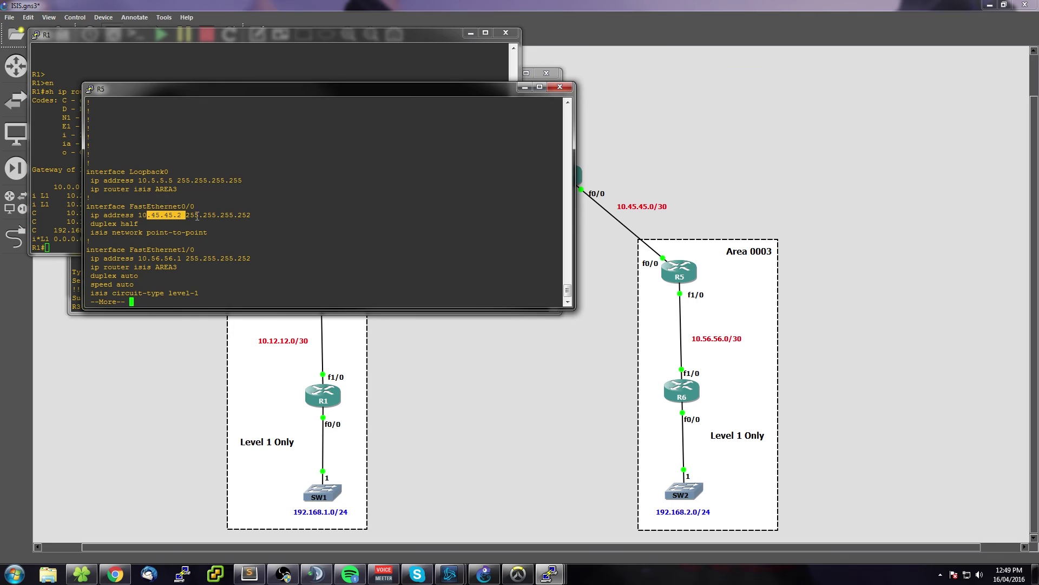
left_click(152, 234)
left_click_drag(182, 190, 91, 189)
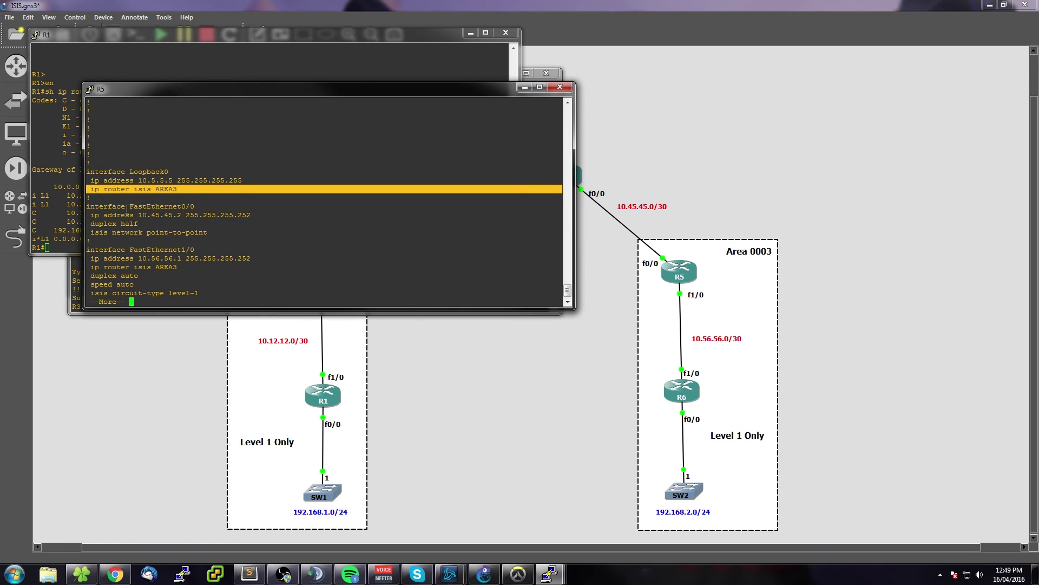
left_click(145, 225)
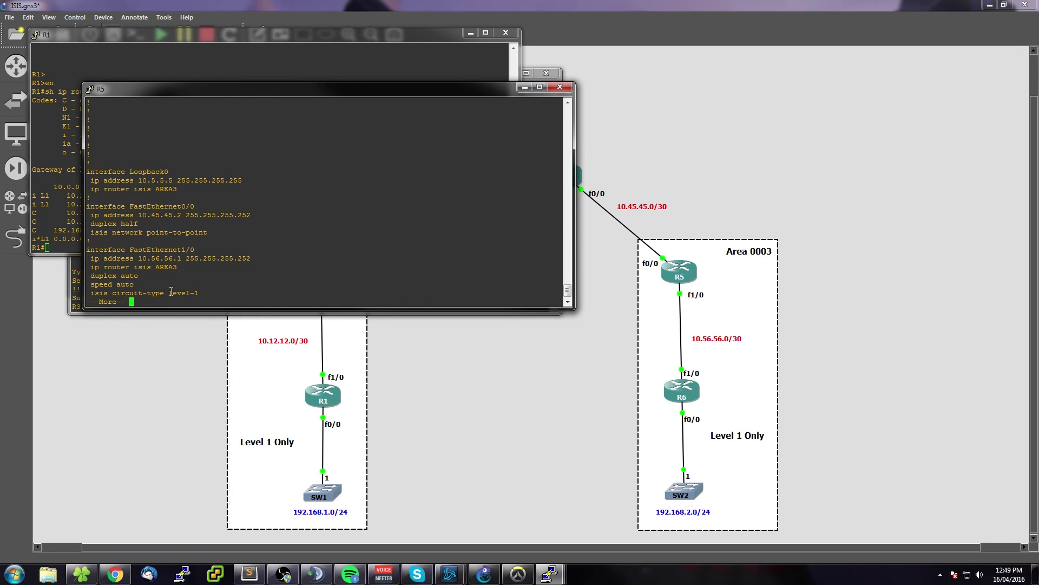
- Examine the remaining interface settings and page through the rest of R5's running configuration
key("Return")
triple_click(171, 181)
left_click(171, 180)
triple_click(163, 180)
left_click(128, 180)
left_click_drag(128, 180, 197, 224)
left_click(197, 223)
key("space")
key("space")
key("space")
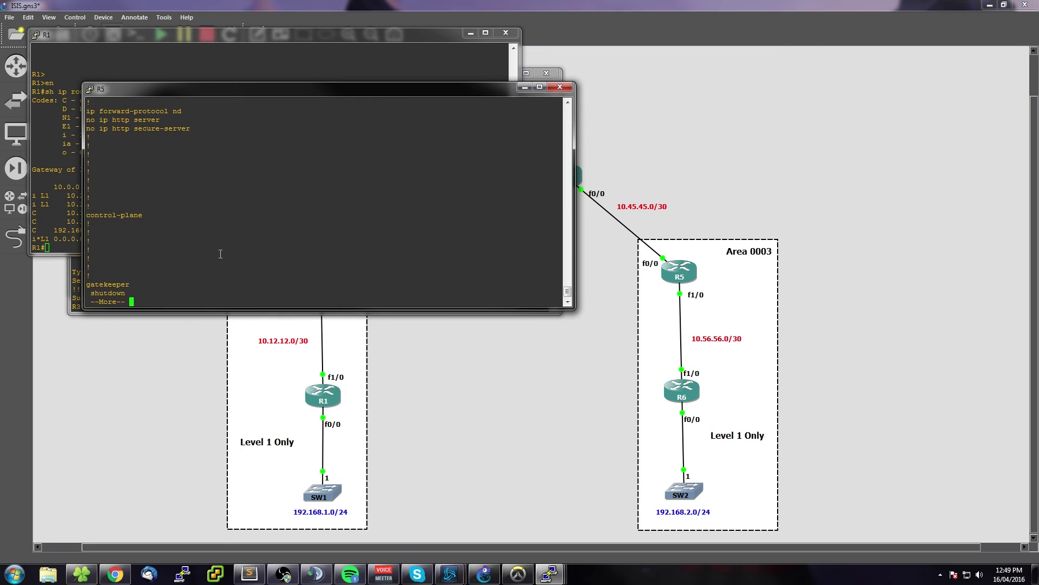
- Try to open interface f0/0 for configuration from R5's privileged mode
type("in")
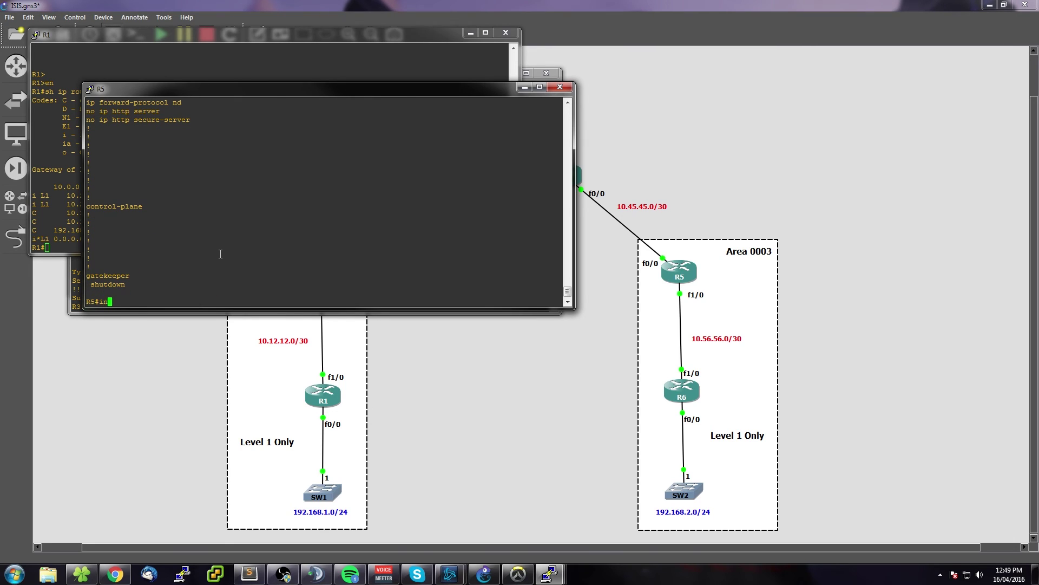
type("t f0/0")
key("Return")
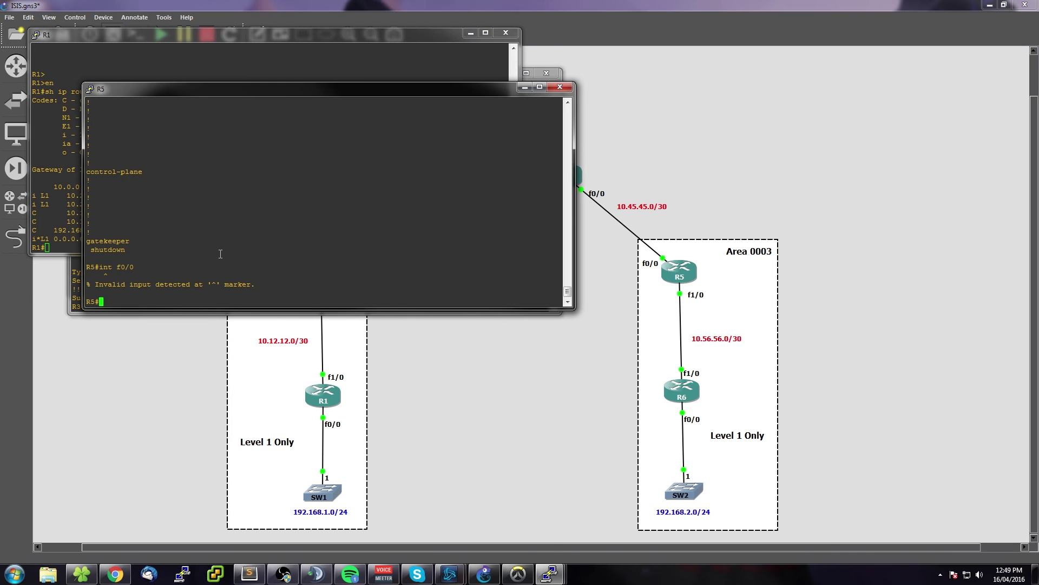
- Enable IS-IS routing with process AREA3 on R5's interface f0/0 from configuration mode
type("conf t")
key("Return")
type("int f0/0")
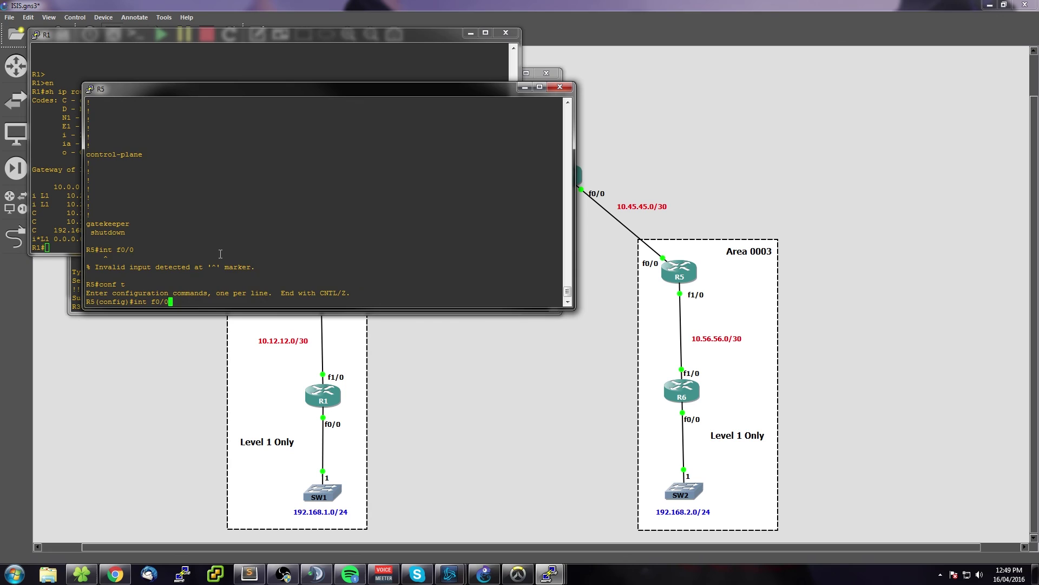
key("Return")
type("ip ")
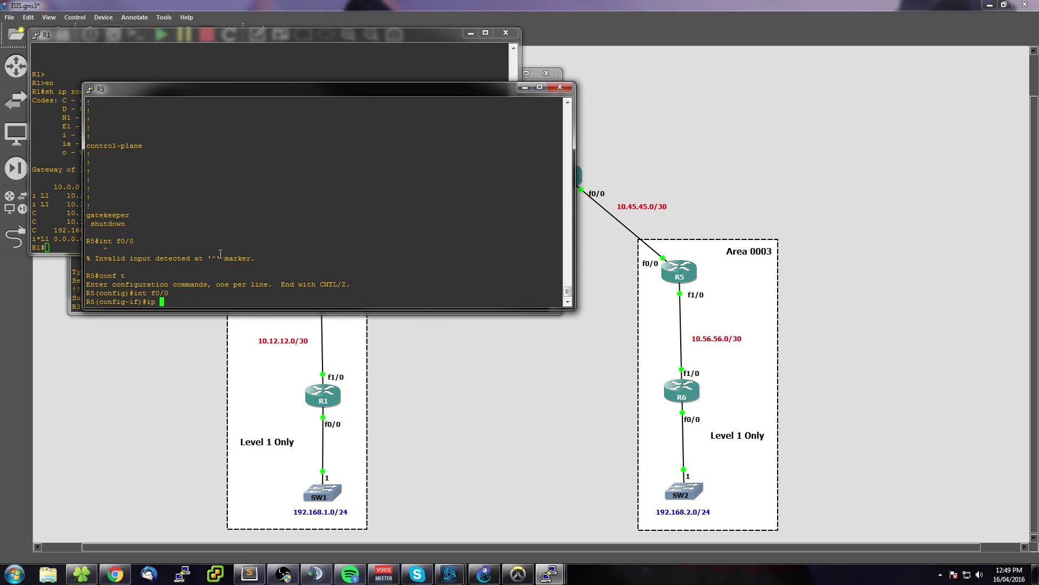
type("router isis AREA3")
key("Return")
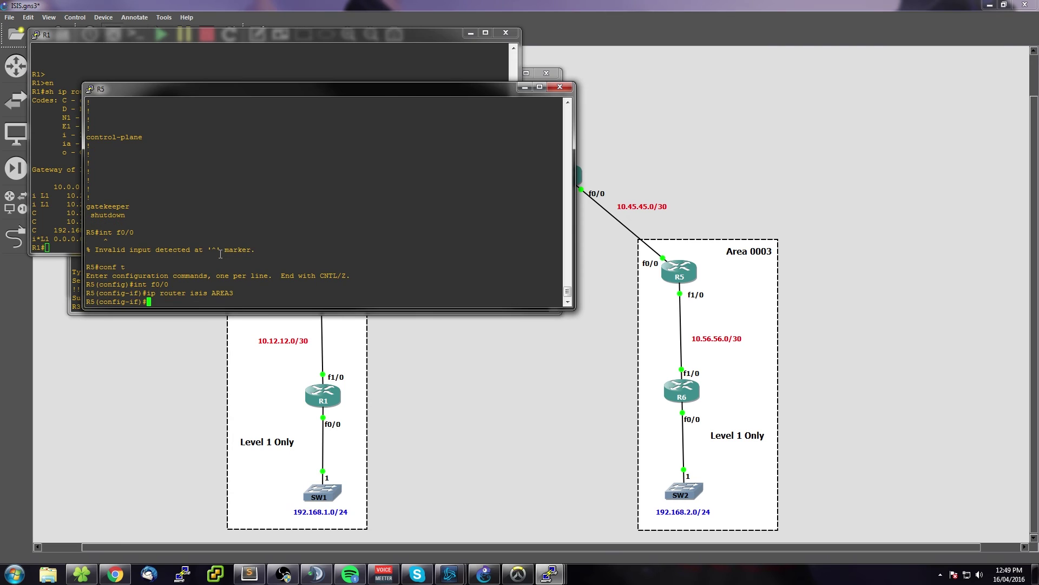
- Leave configuration mode on R5 and save its configuration
type("end")
key("Return")
type("writ")
key("Return")
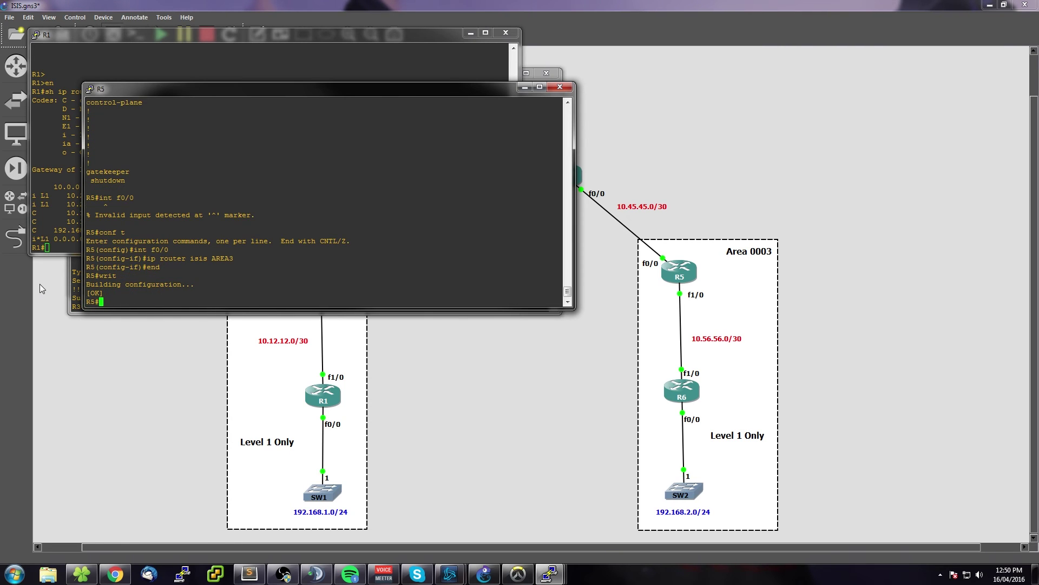
- Display R5's IS-IS link-state database and examine its Level-1 and Level-2 router entries
key("Return")
key("Return")
key("Return")
type("sis")
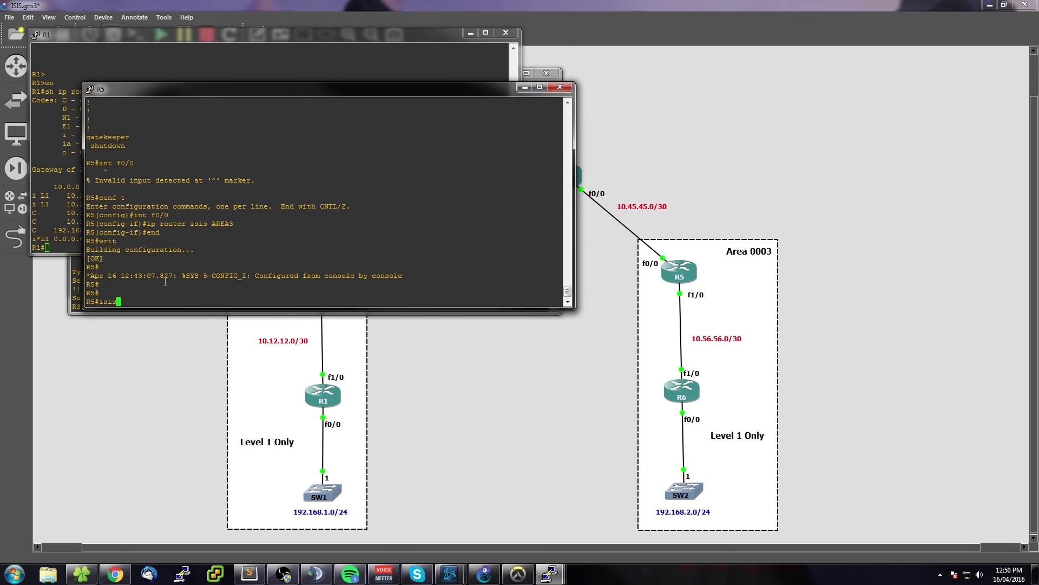
type("how isis da")
key("Return")
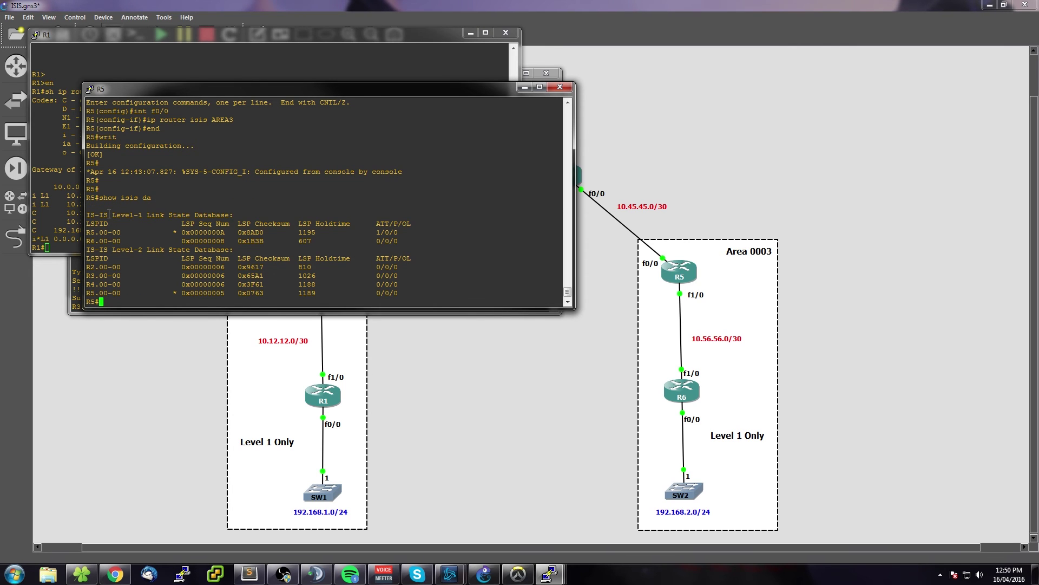
mouse_move(88, 231)
left_mouse_down()
mouse_move(124, 239)
mouse_move(103, 239)
mouse_move(102, 227)
left_mouse_up()
left_click(123, 239)
left_click(106, 253)
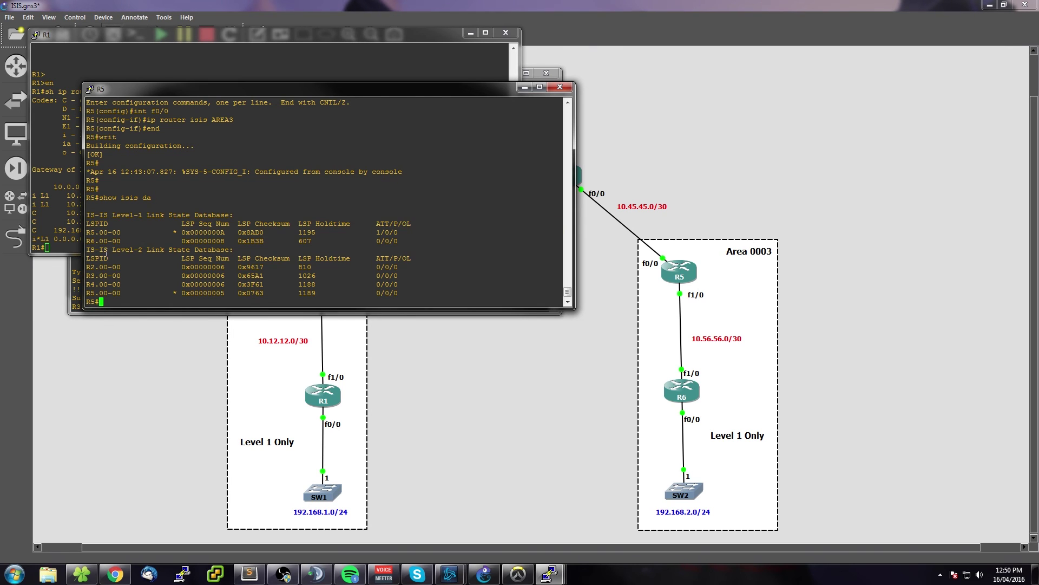
left_click_drag(87, 266, 86, 290)
left_click(86, 268)
triple_click(87, 267)
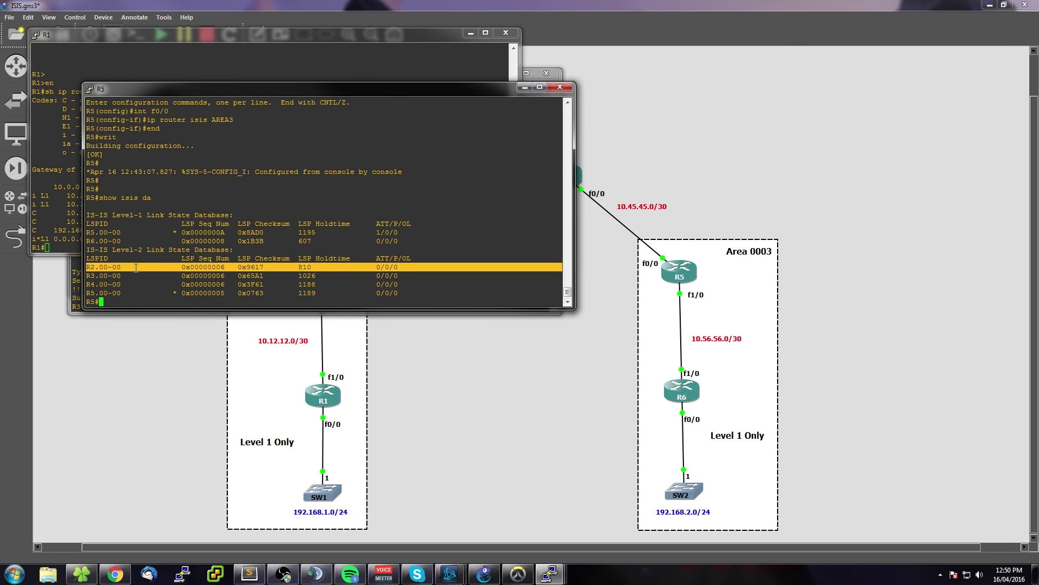
left_click(151, 297)
- Display R5's full IP routing table
key("Return")
key("Return")
key("Return")
type("sh ip route")
key("Return")
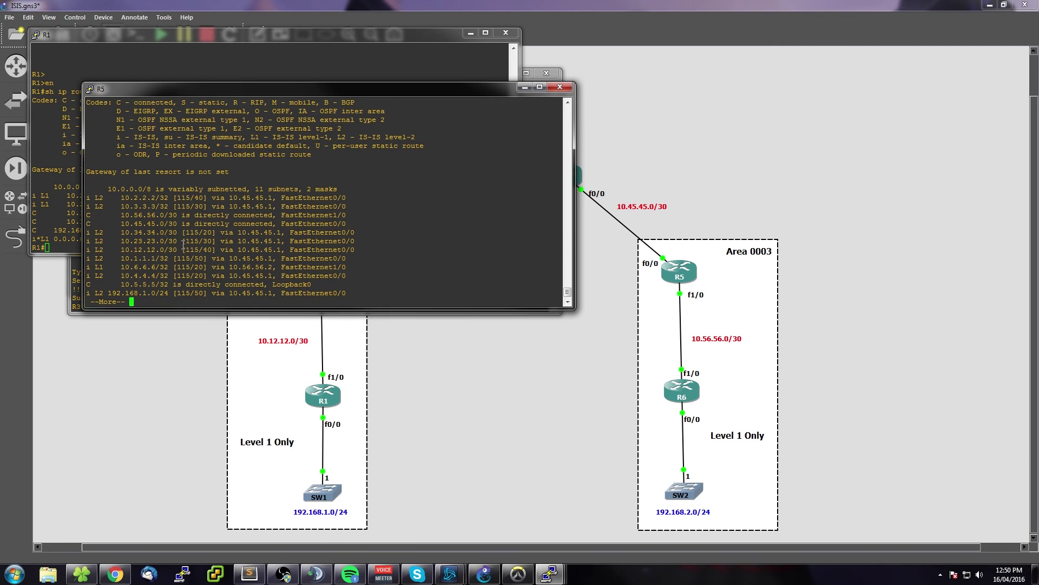
key("space")
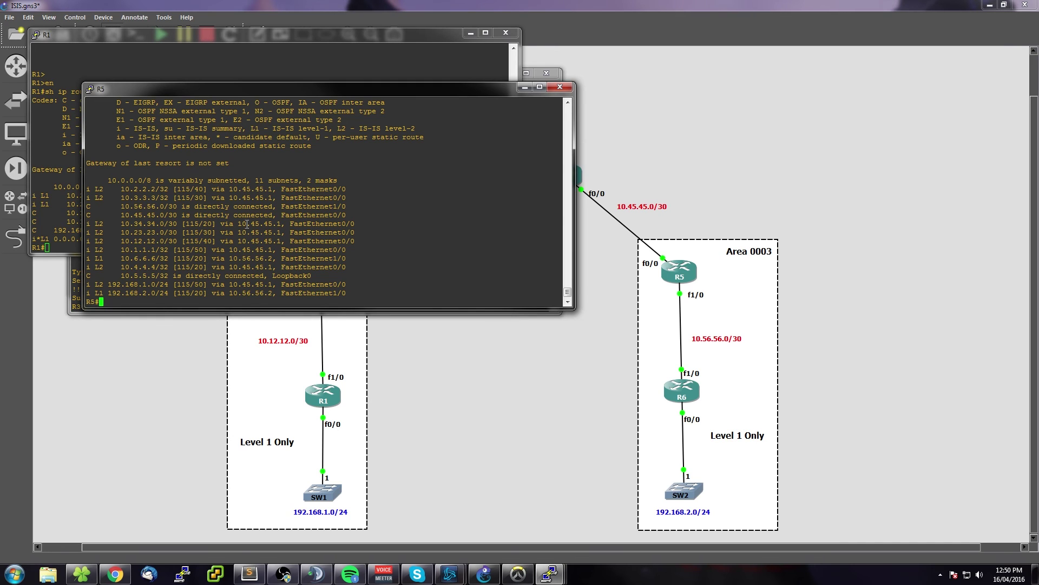
- Examine the IS-IS level-1 and level-2 routes and their destination networks in R5's routing table
left_click_drag(125, 172, 560, 295)
left_click(125, 187)
left_click_drag(125, 249, 157, 249)
left_click_drag(129, 189, 155, 198)
left_click_drag(134, 266, 151, 266)
double_click(143, 275)
triple_click(143, 258)
left_click(175, 272)
- Ping R1's loopback address 10.1.1.1 from R5
key("Return")
key("Return")
type("ping ")
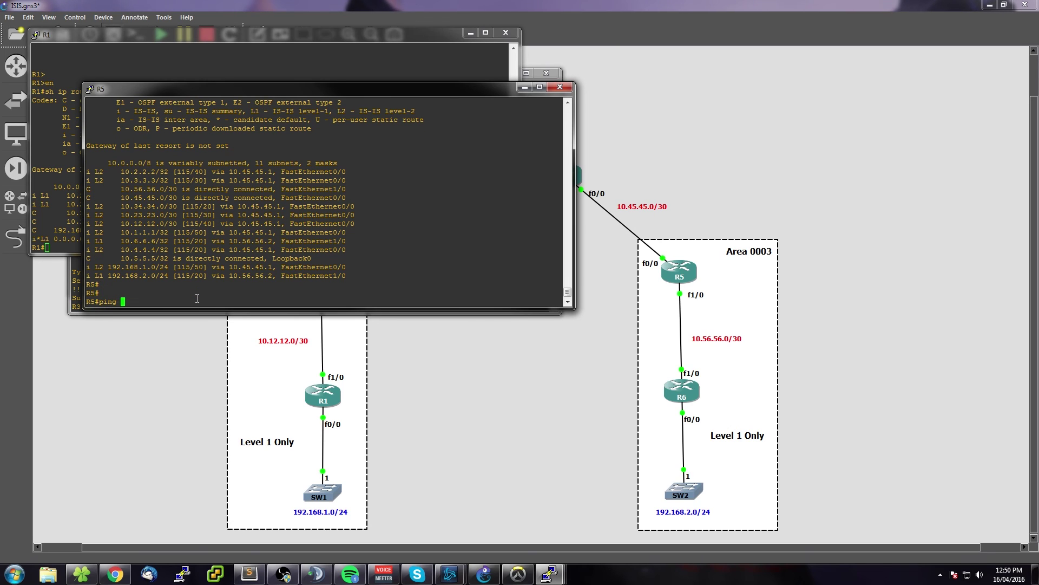
type("10.1.1.1")
key("Return")
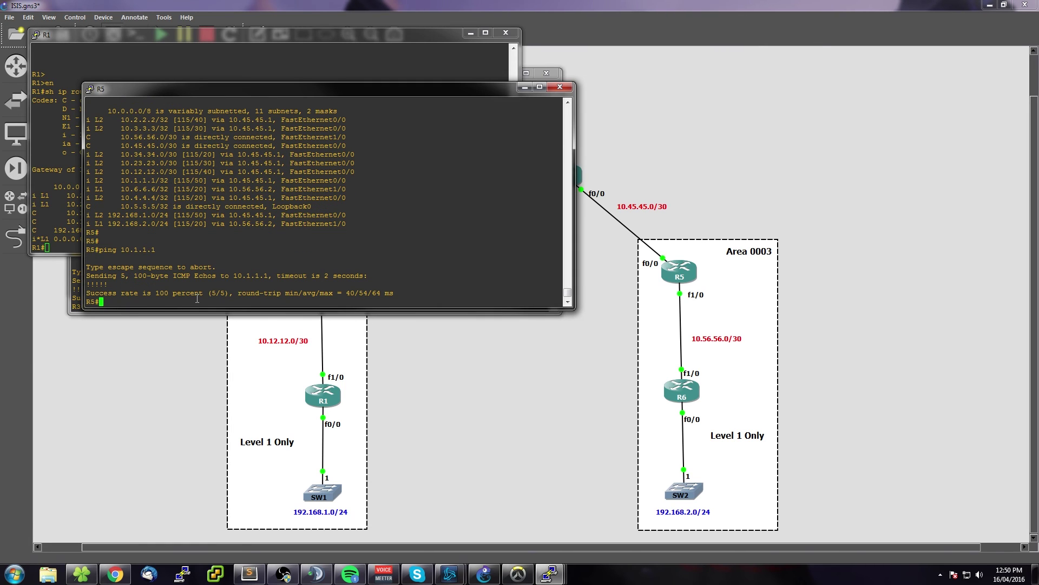
- Ping the LAN addresses 192.168.1.1 and 192.168.2.1 from R5
type("ping 192.168.1.1")
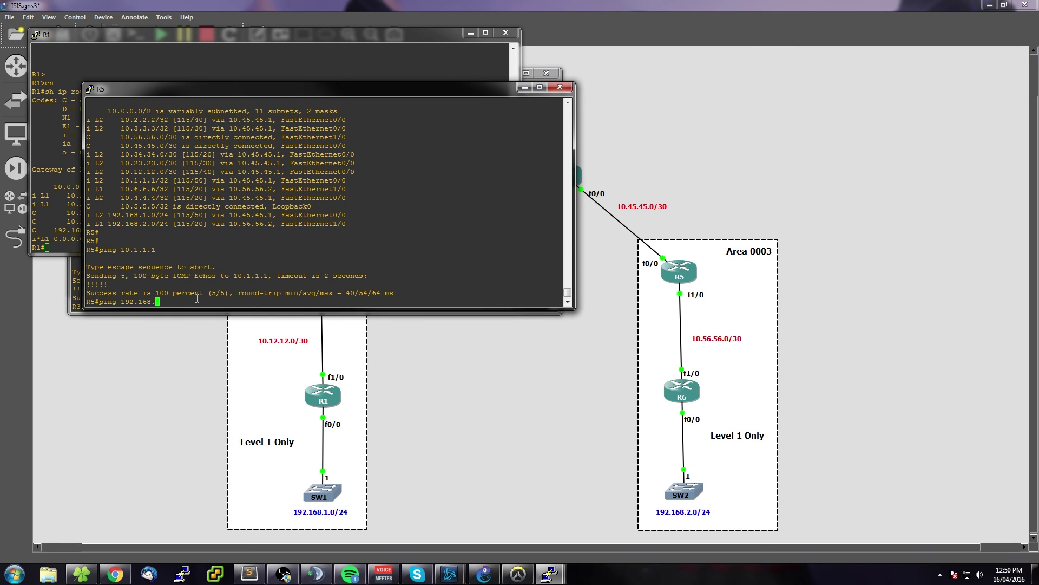
key("Return")
key("Up")
key("Left")
key("Left")
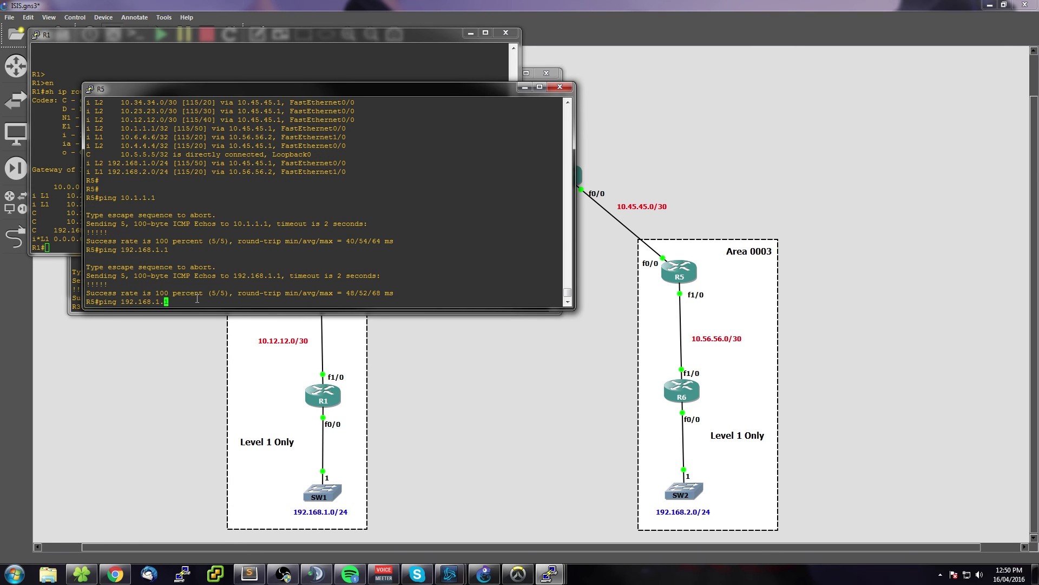
type("2")
key("Return")
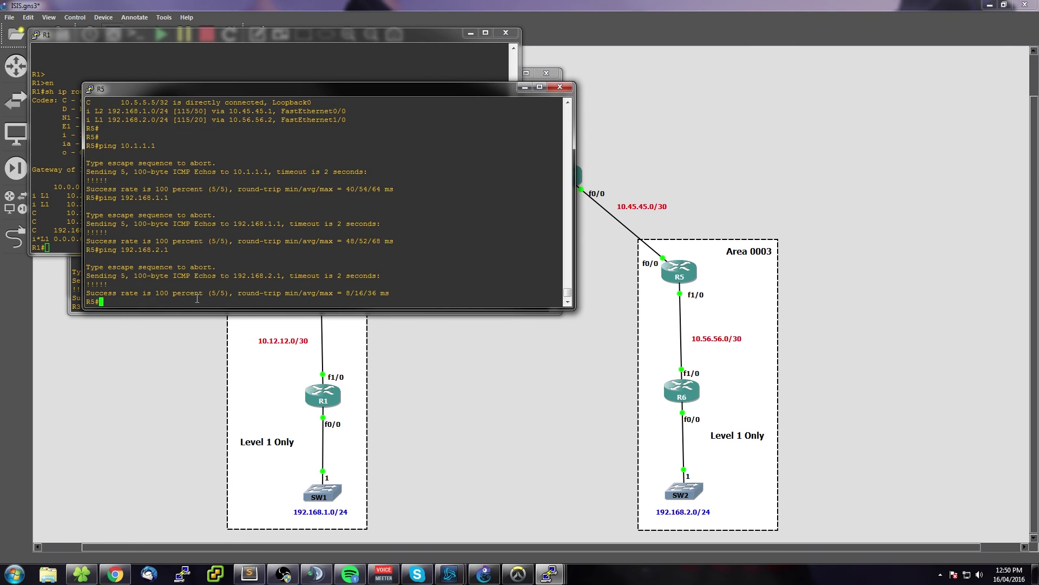
- Switch to R6's console, enter privileged mode and display its IP routing table
left_click(550, 574)
left_click(822, 539)
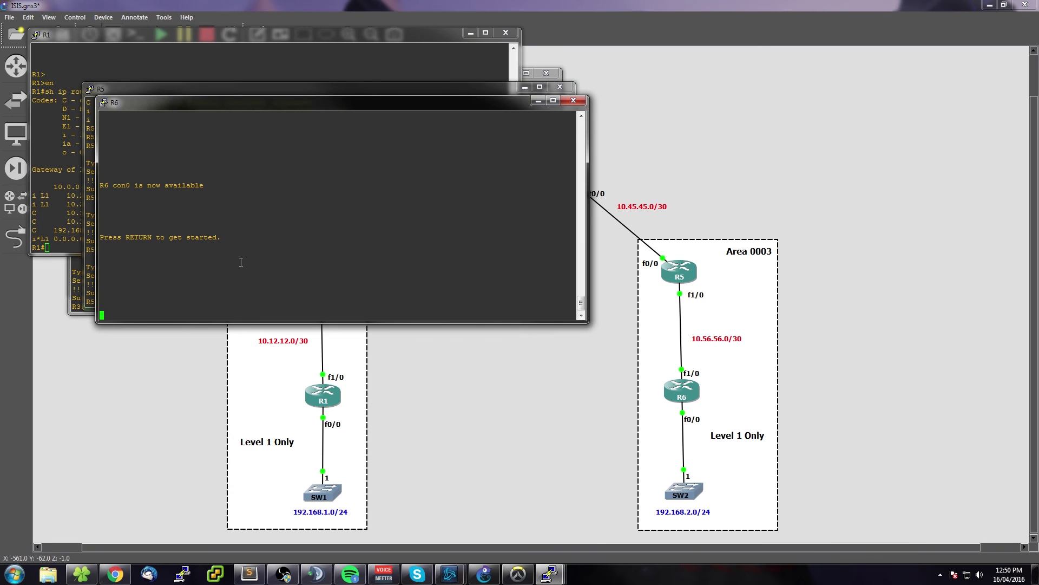
type("en")
key("Return")
key("Return")
key("Return")
type("sh ip route")
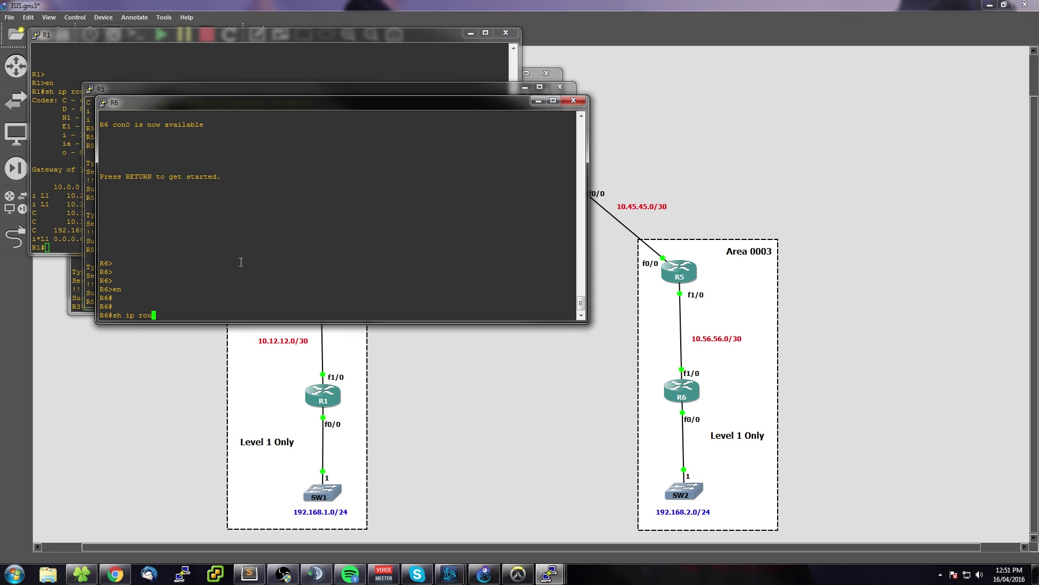
key("Return")
- Examine the level-1 routes and the default route in R6's routing table
left_click_drag(116, 253, 214, 289)
left_click(214, 289)
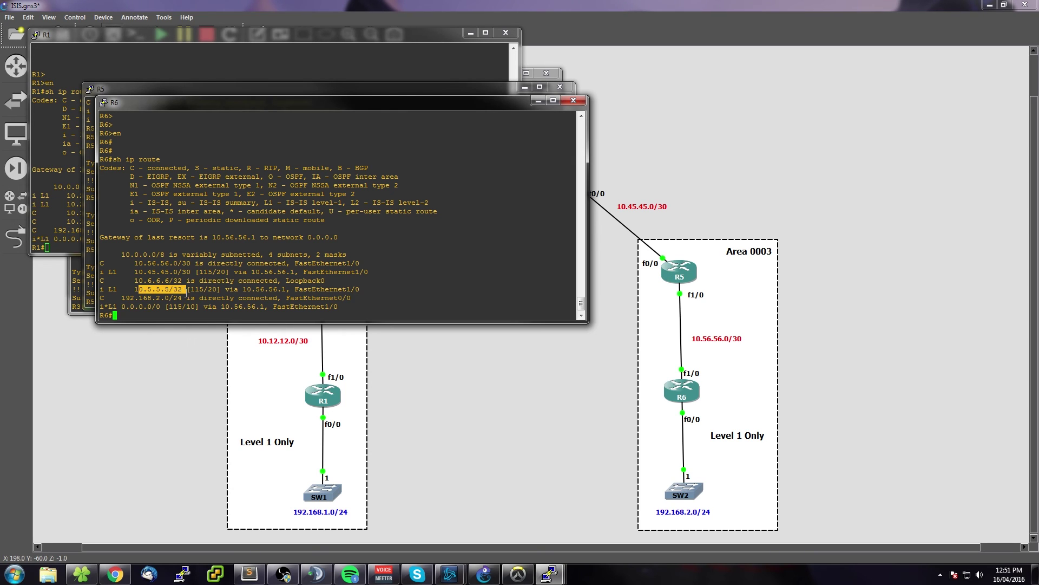
left_click_drag(105, 272, 126, 271)
left_click(151, 281)
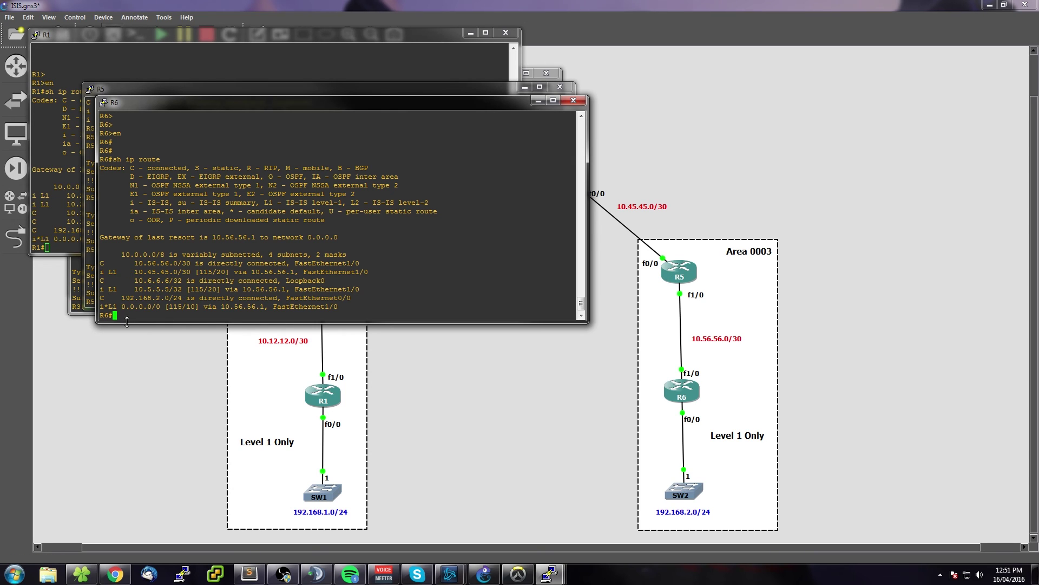
key("Return")
key("Return")
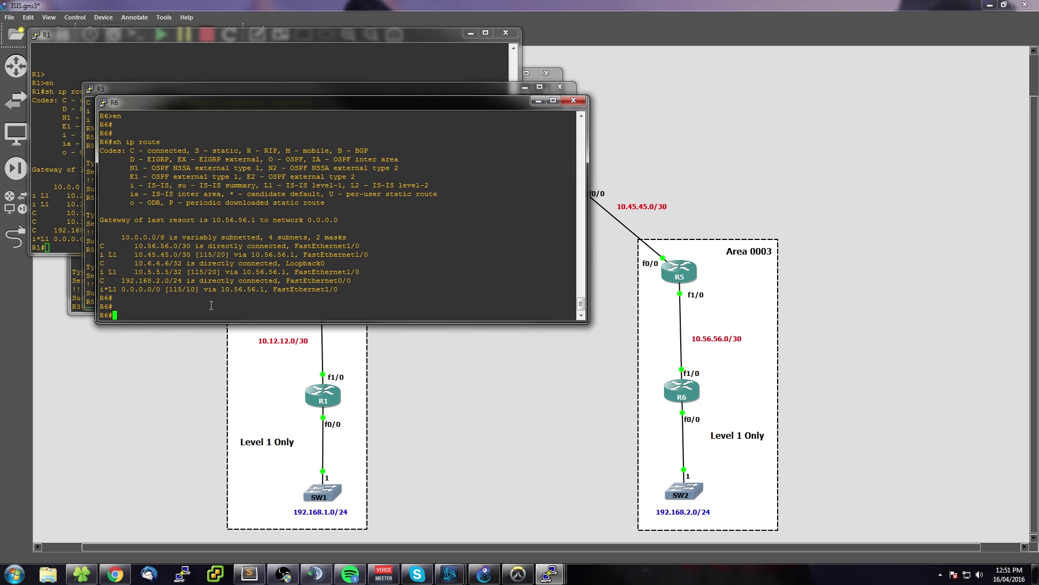
left_click_drag(116, 293, 325, 291)
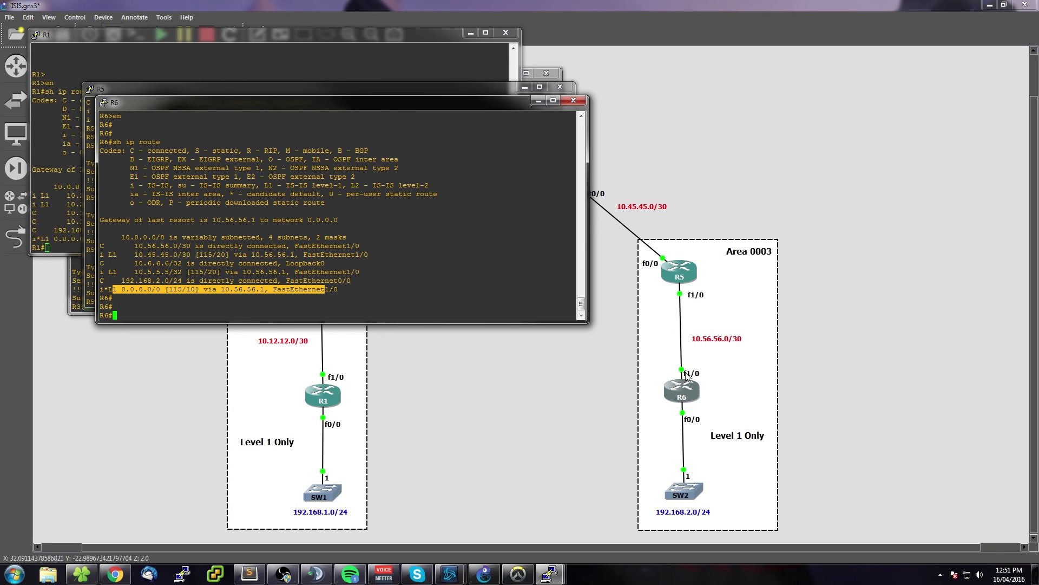
left_click(225, 308)
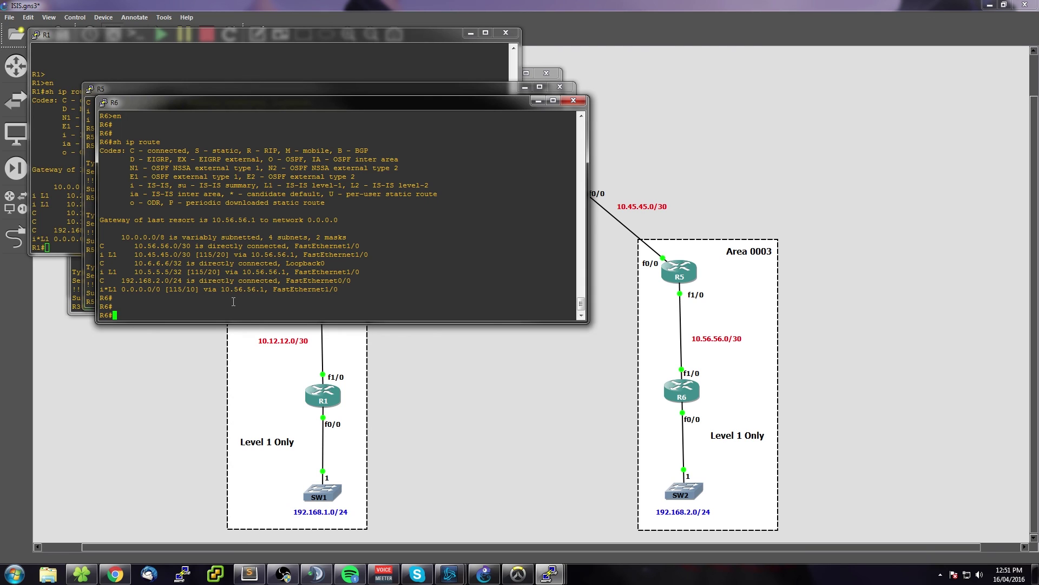
- Ping 192.168.1.1 from R6 and return to the network topology
type("ping ")
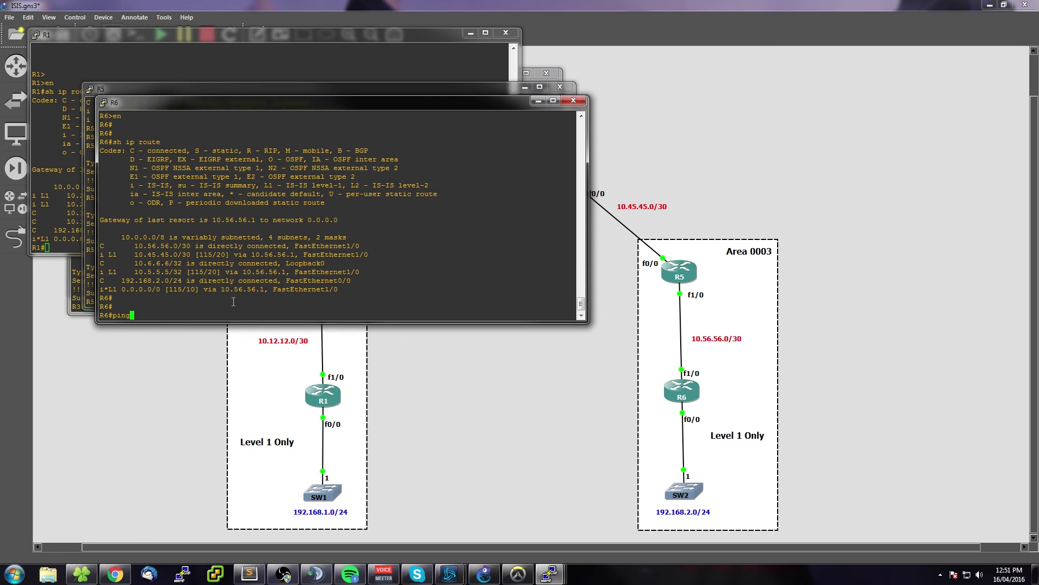
type("192.168.2.")
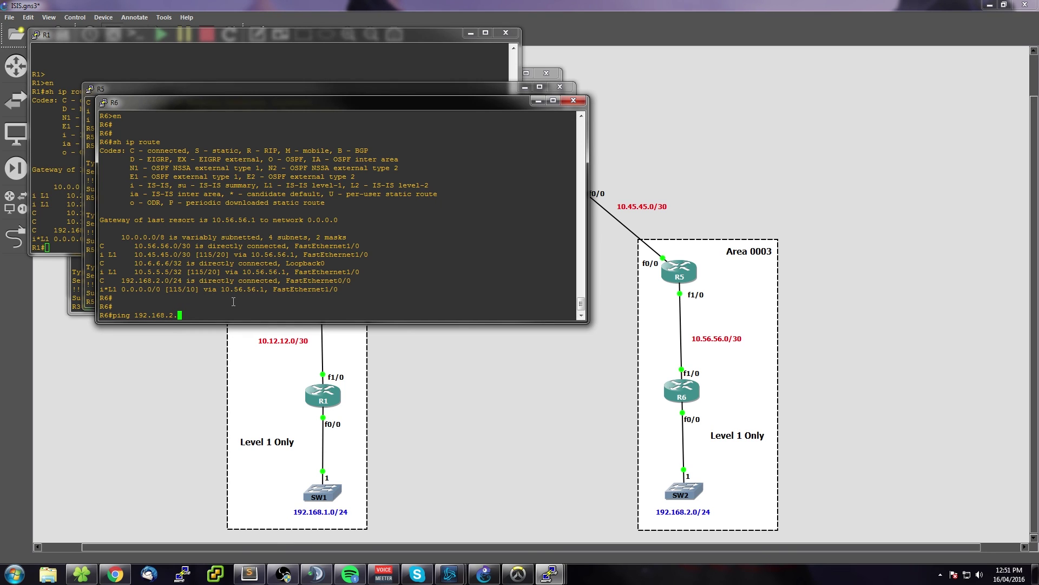
key("BackSpace")
type("1.1")
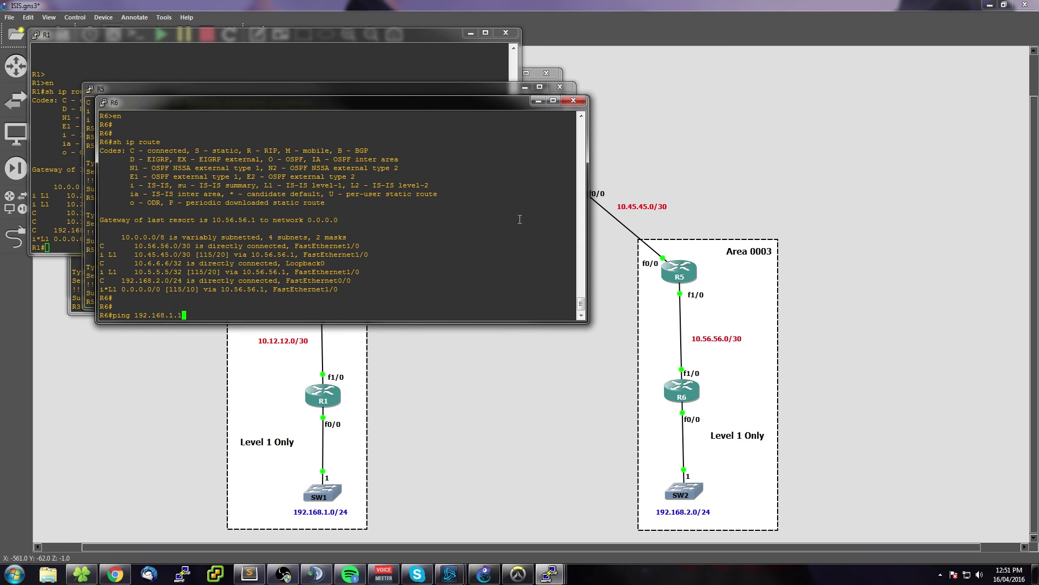
key("Return")
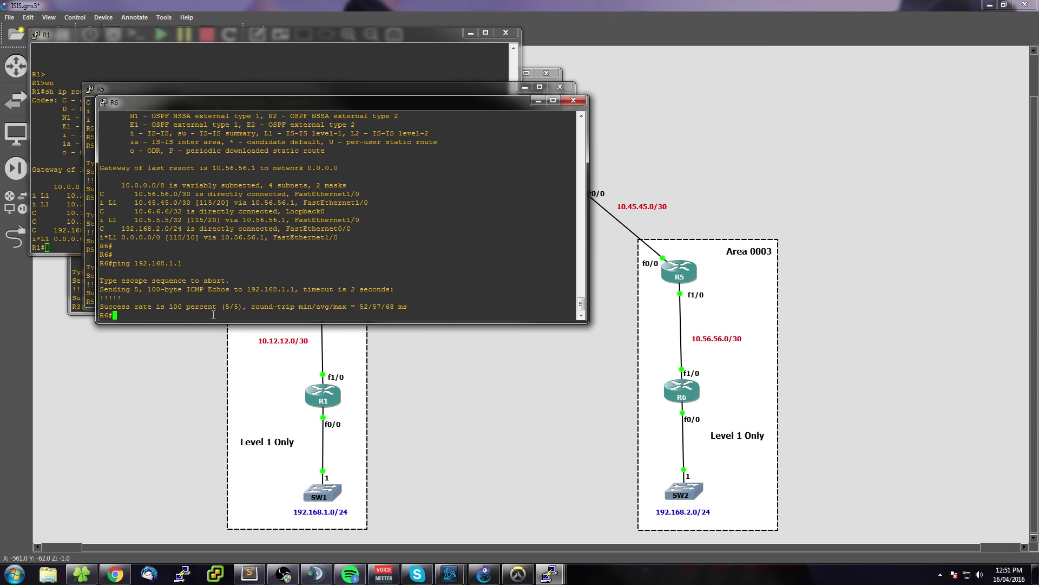
left_click_drag(213, 314, 101, 263)
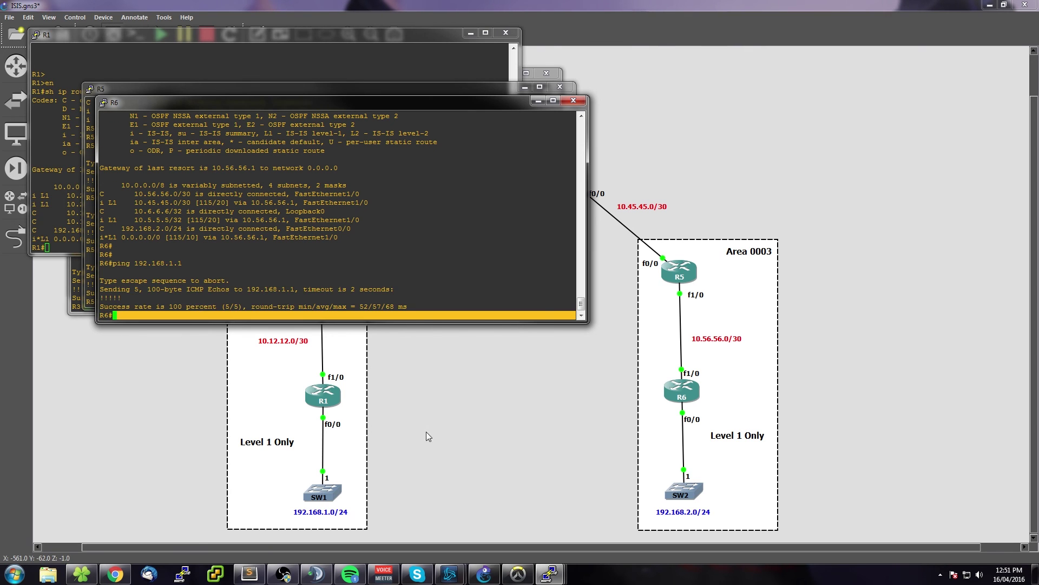
left_click(477, 422)
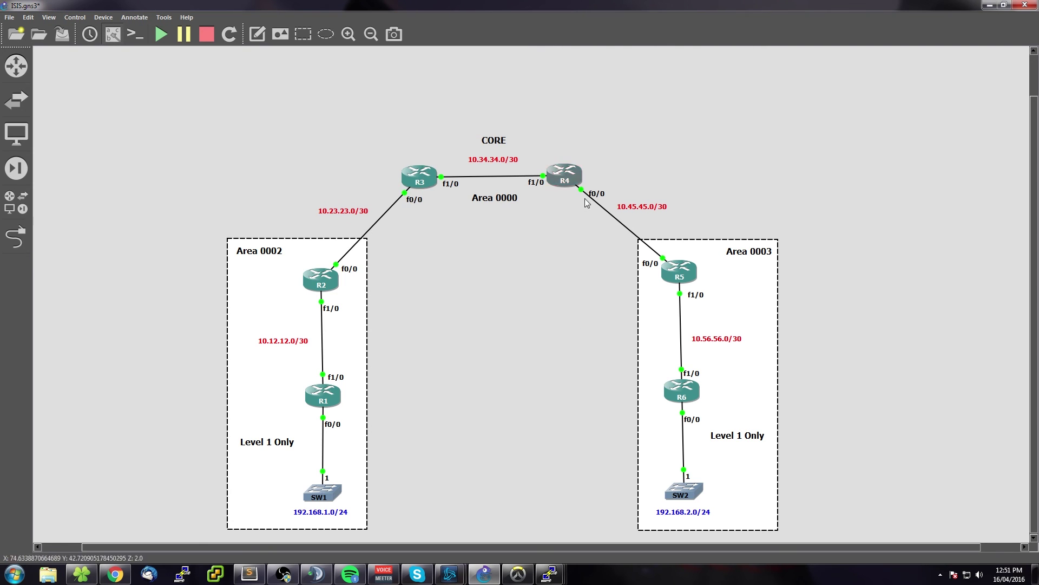